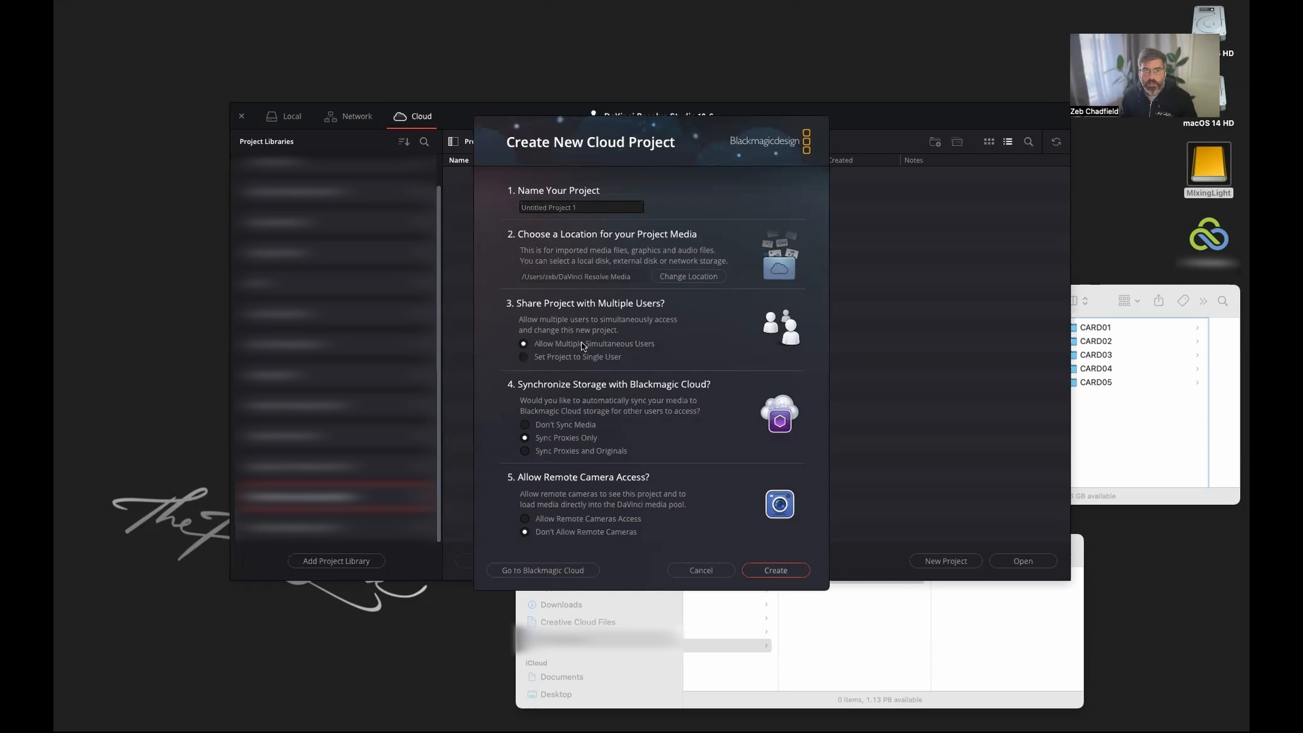
Create a cloud project named DEMO for multiple simultaneous users without media sync, and show its Media page.
triple_click(603, 203)
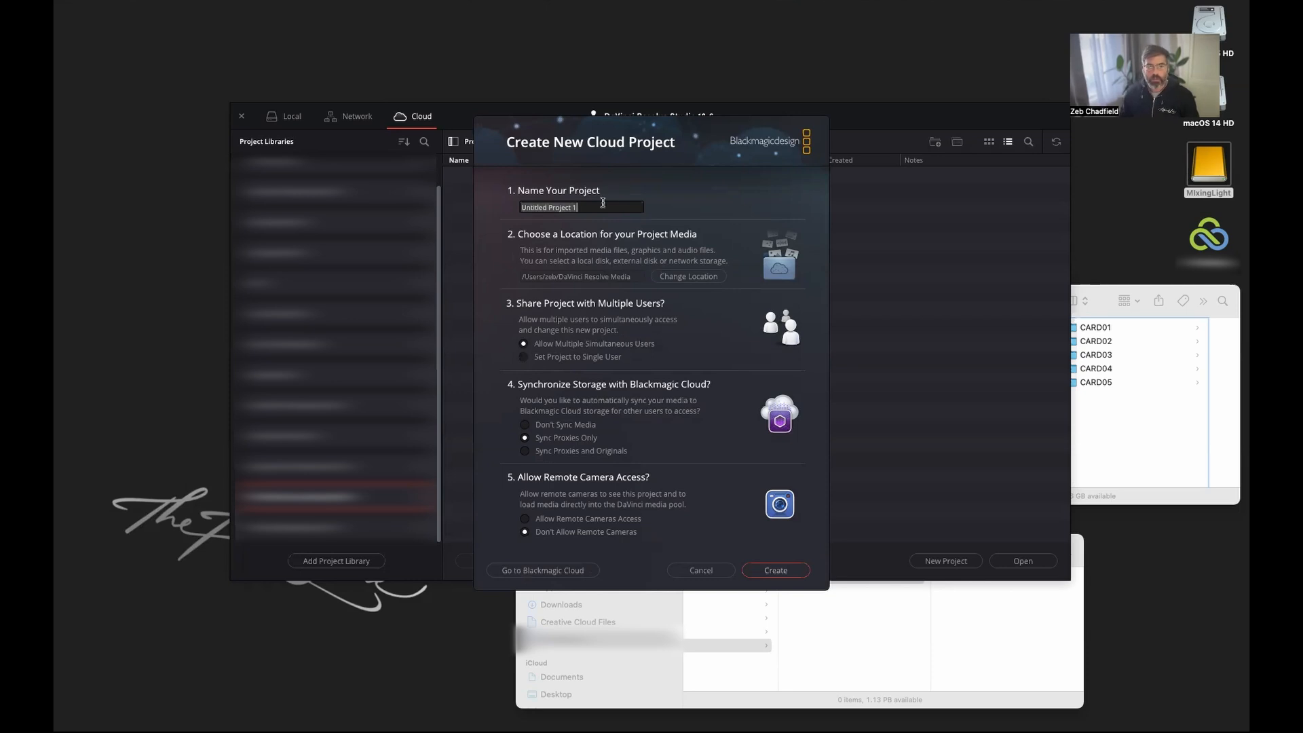
text(DEMO)
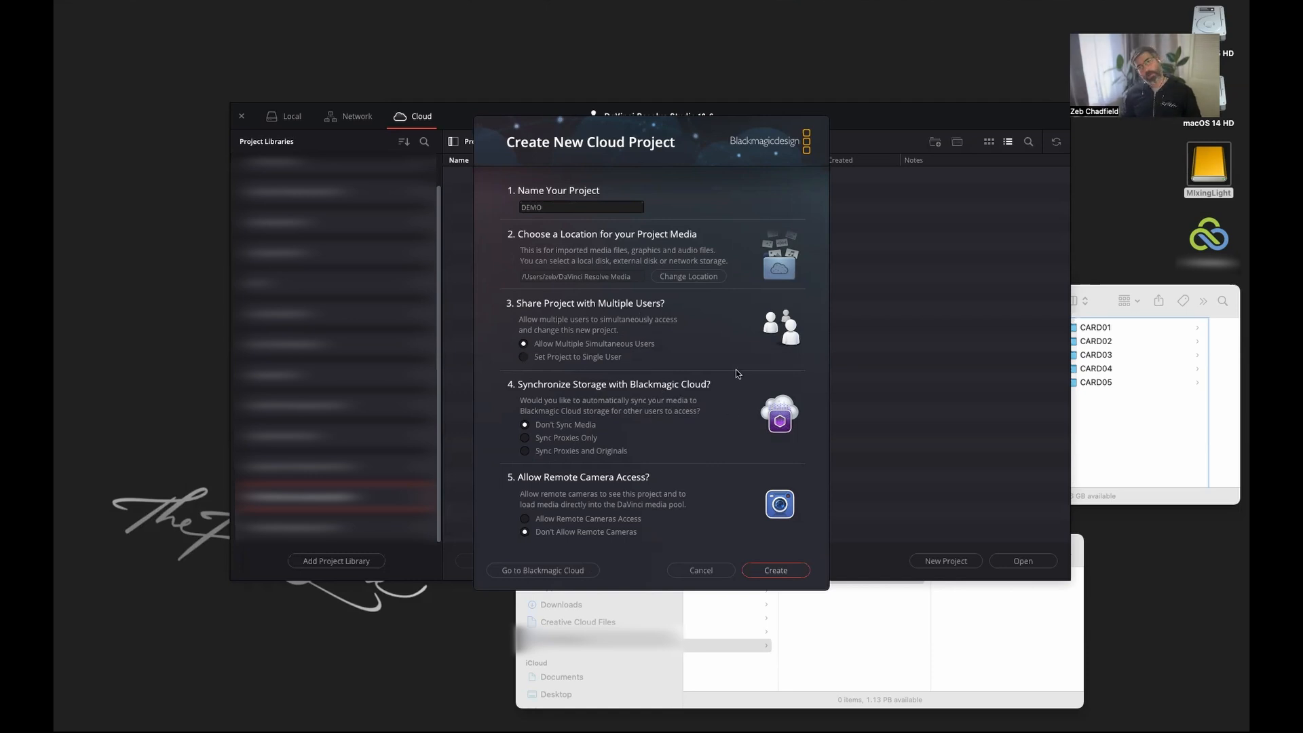
click(776, 570)
click(435, 713)
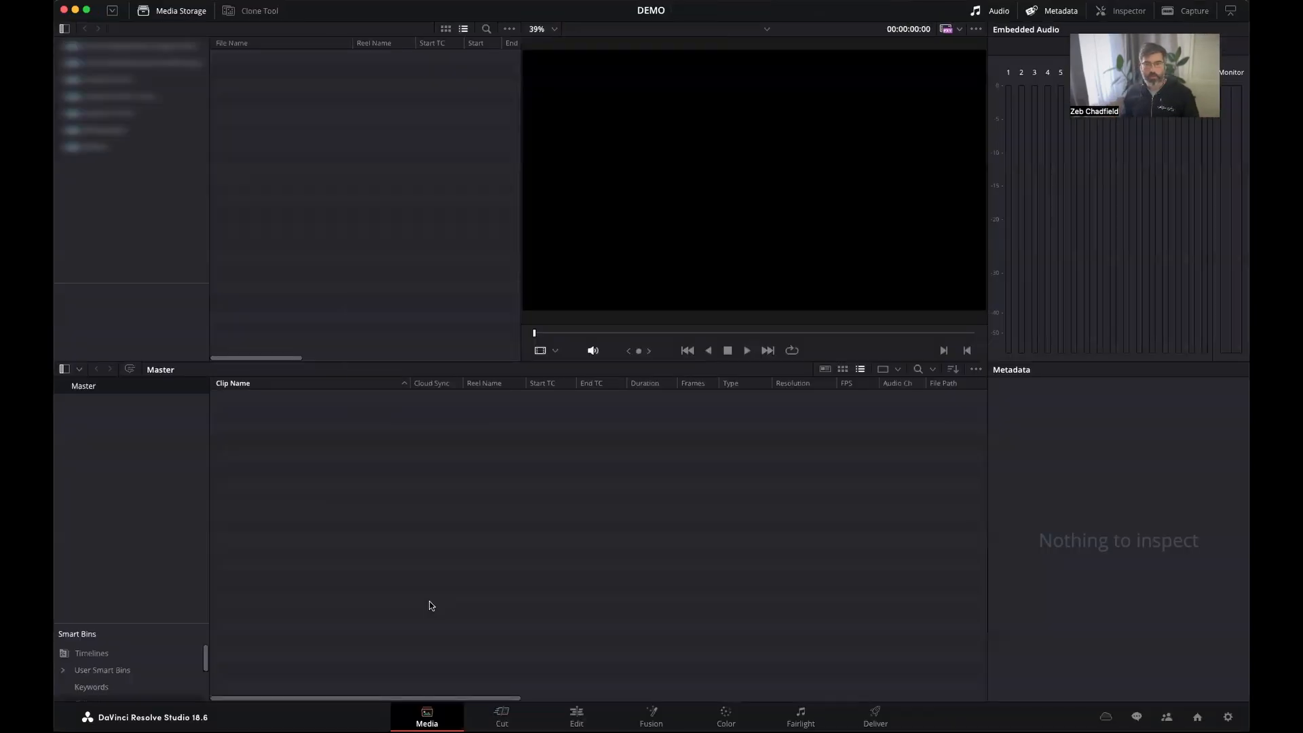
Import the DRIVE 01 folder from Finder into the media pool, with its subfolders as bins.
key(super+Tab)
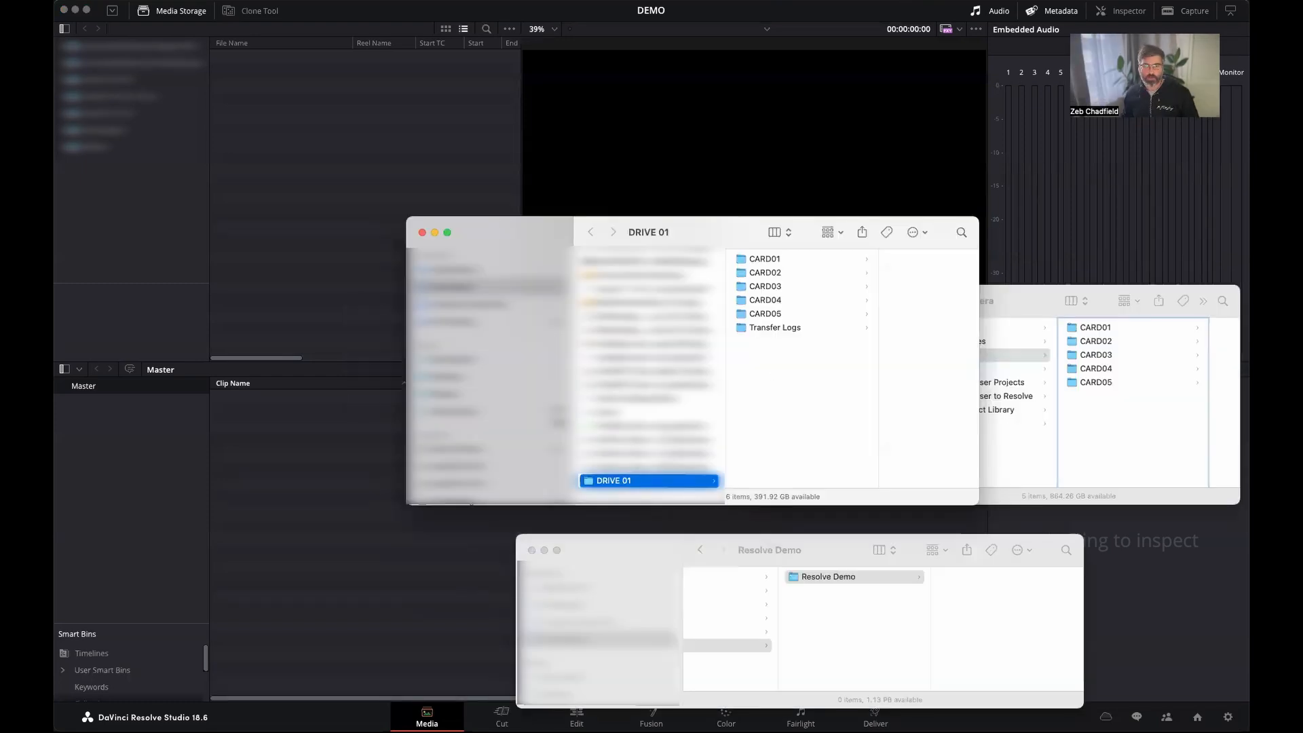
drag(637, 479, 148, 479)
key(Return)
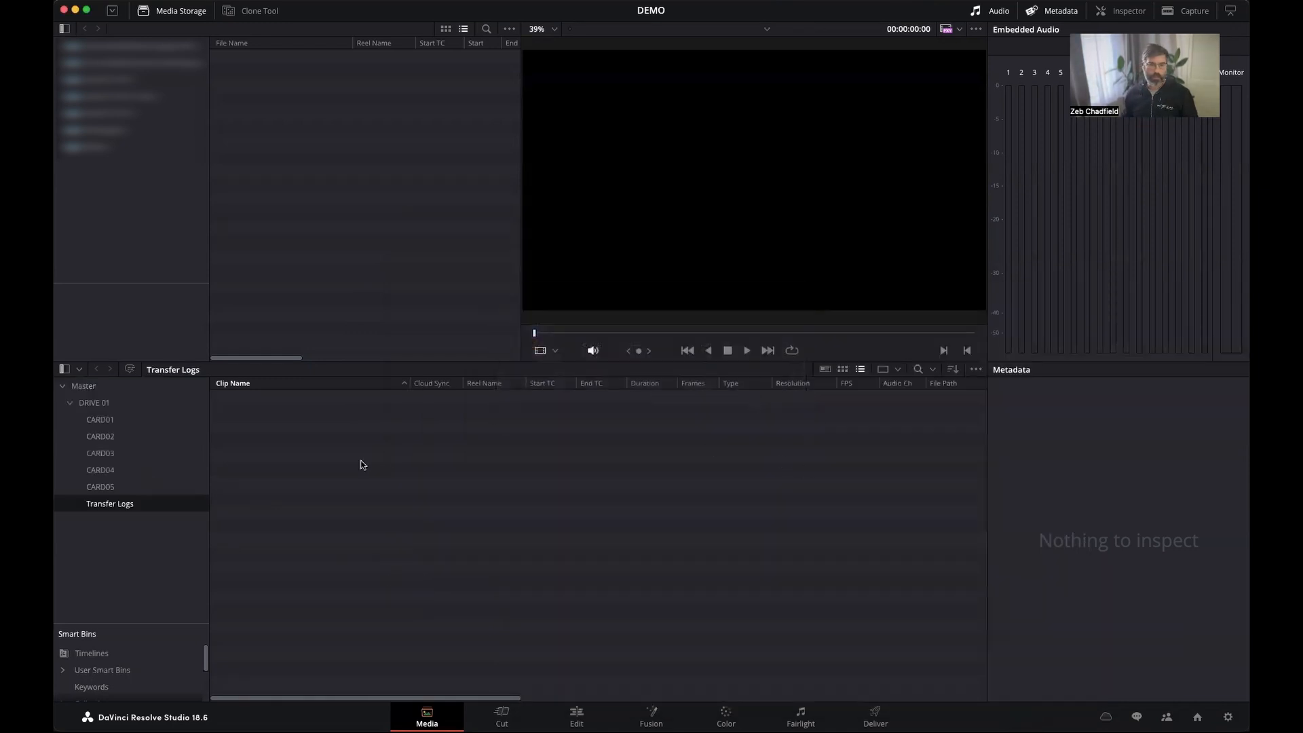
Look through the imported CARD bins under DRIVE 01 to check the clips they contain.
click(111, 488)
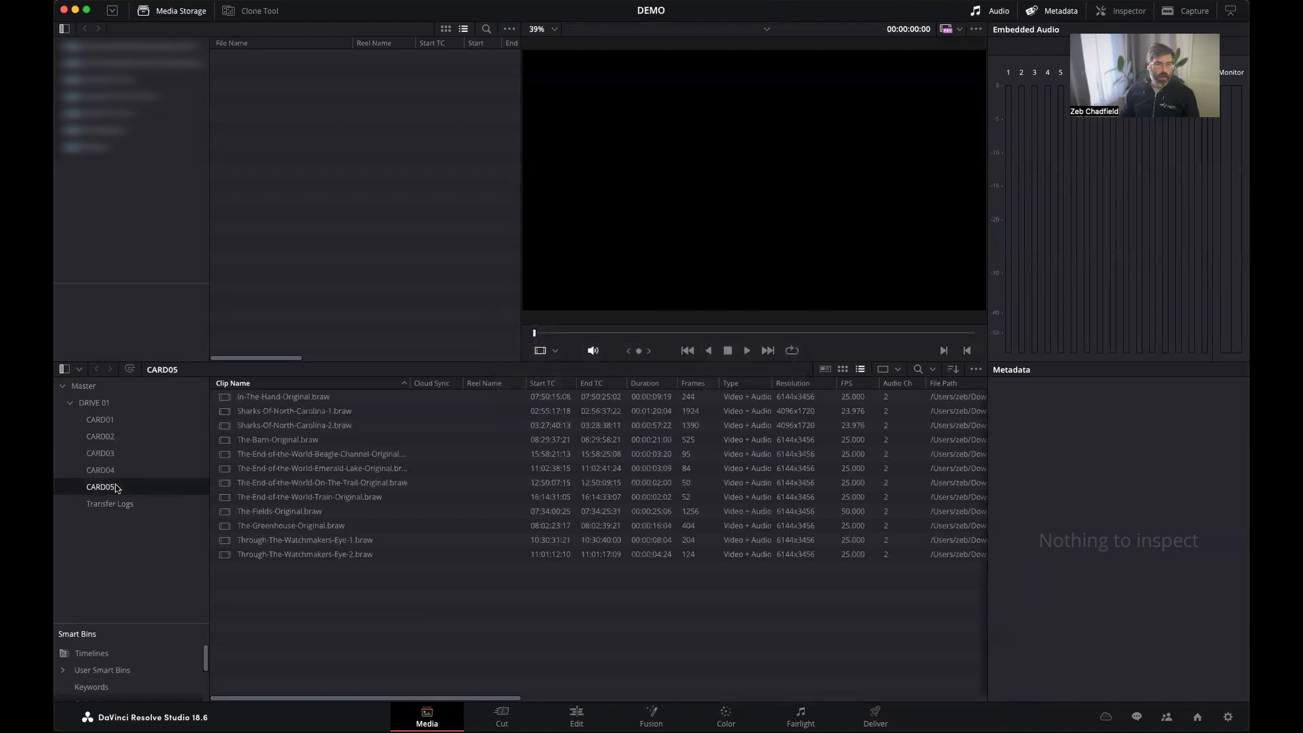
click(117, 420)
key(Down)
key(Down)
key(Down)
key(Down)
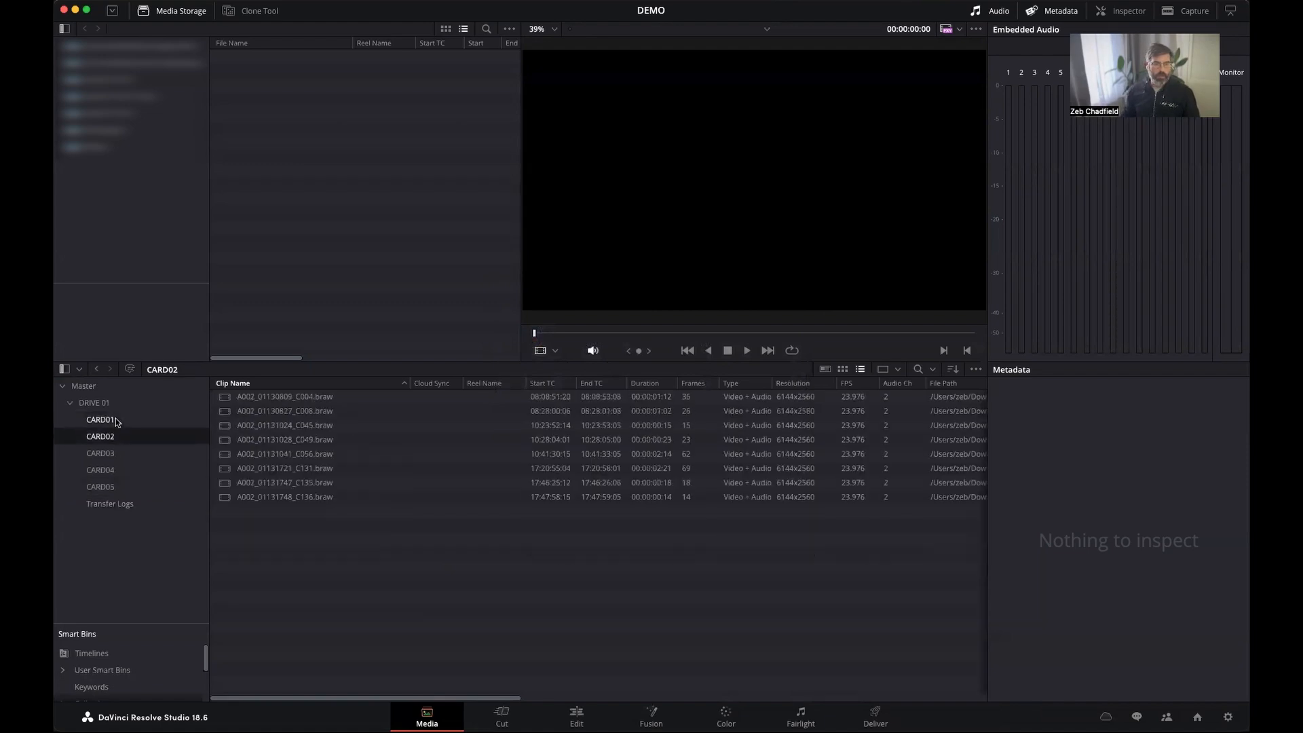
key(Up)
key(Up)
key(Up)
key(Up)
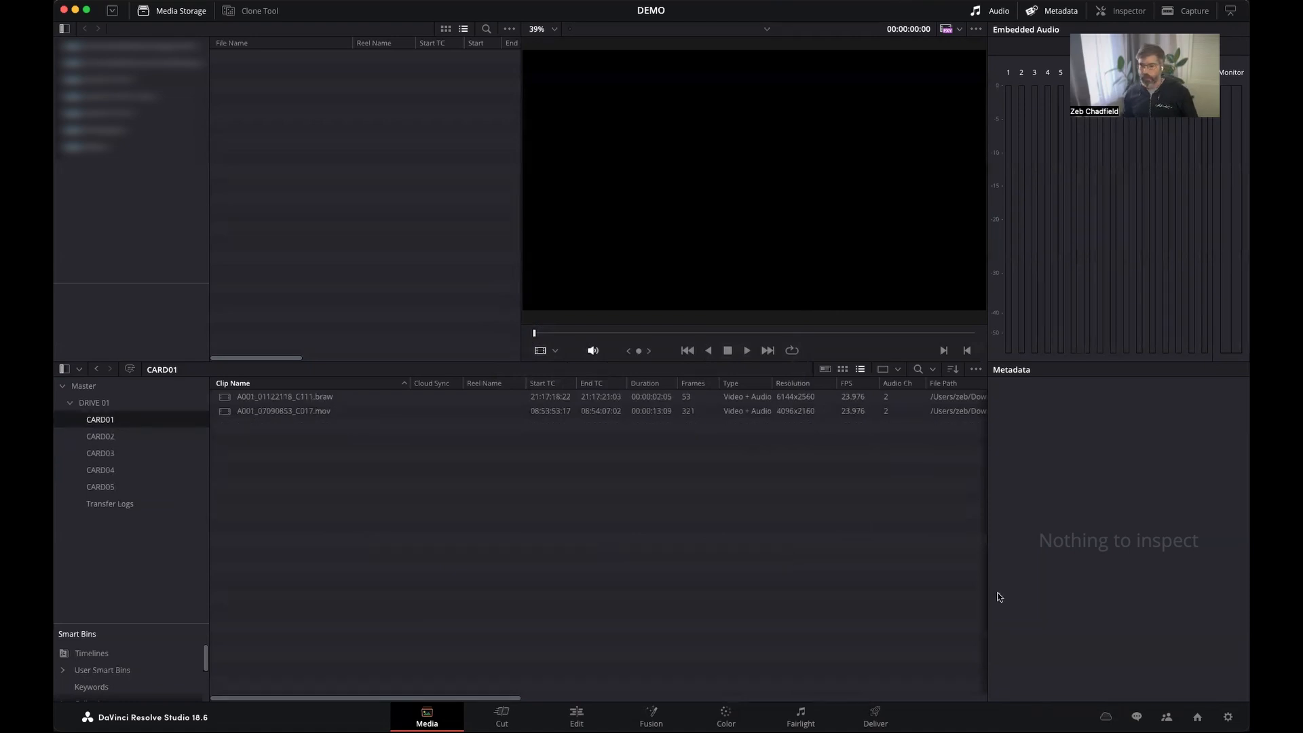
In the project's master settings, set the proxy media resolution to Half and the proxy media format to H.264.
click(1228, 717)
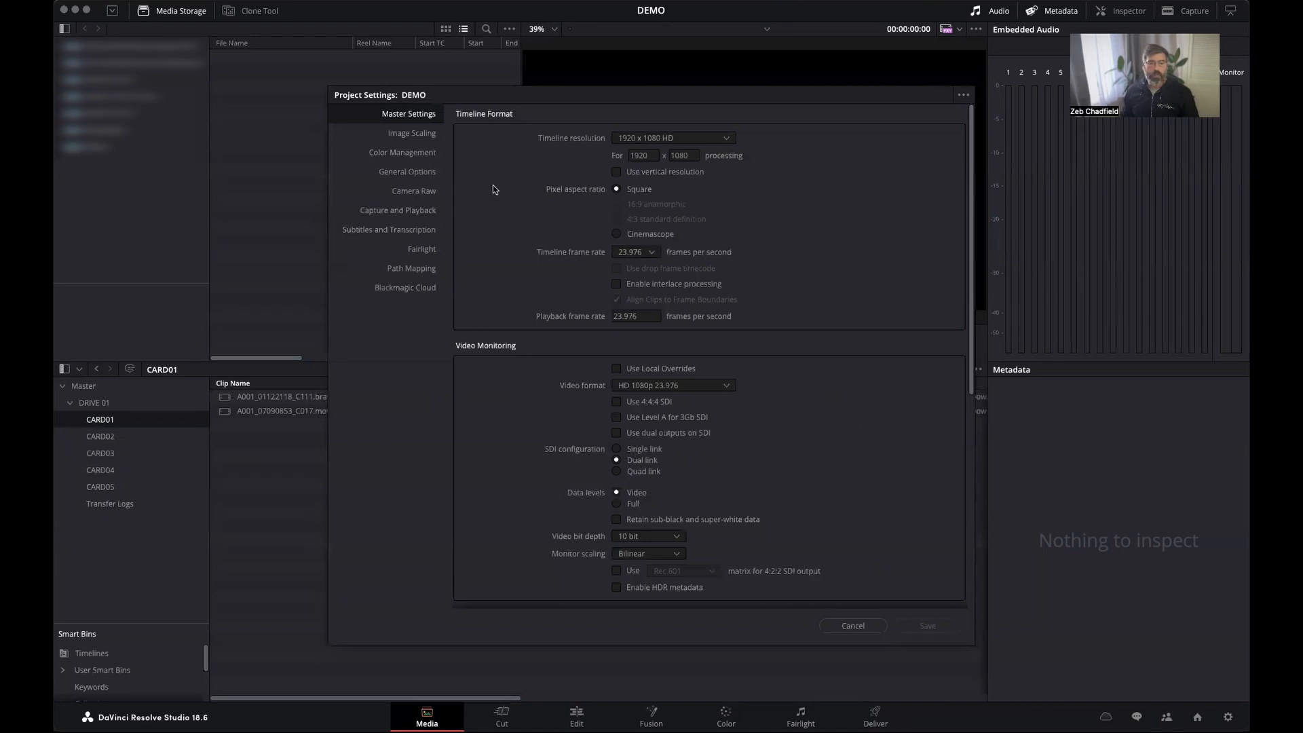
scroll(526, 301, down, 5)
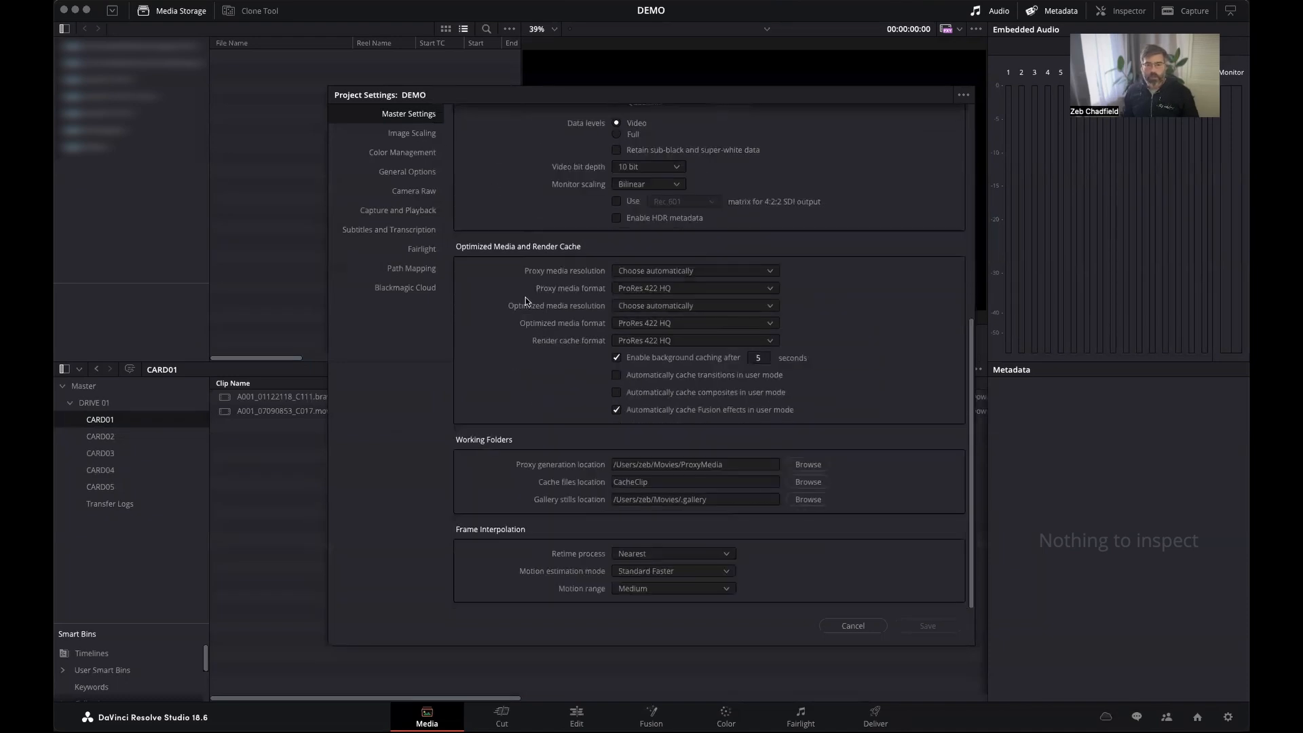
click(644, 270)
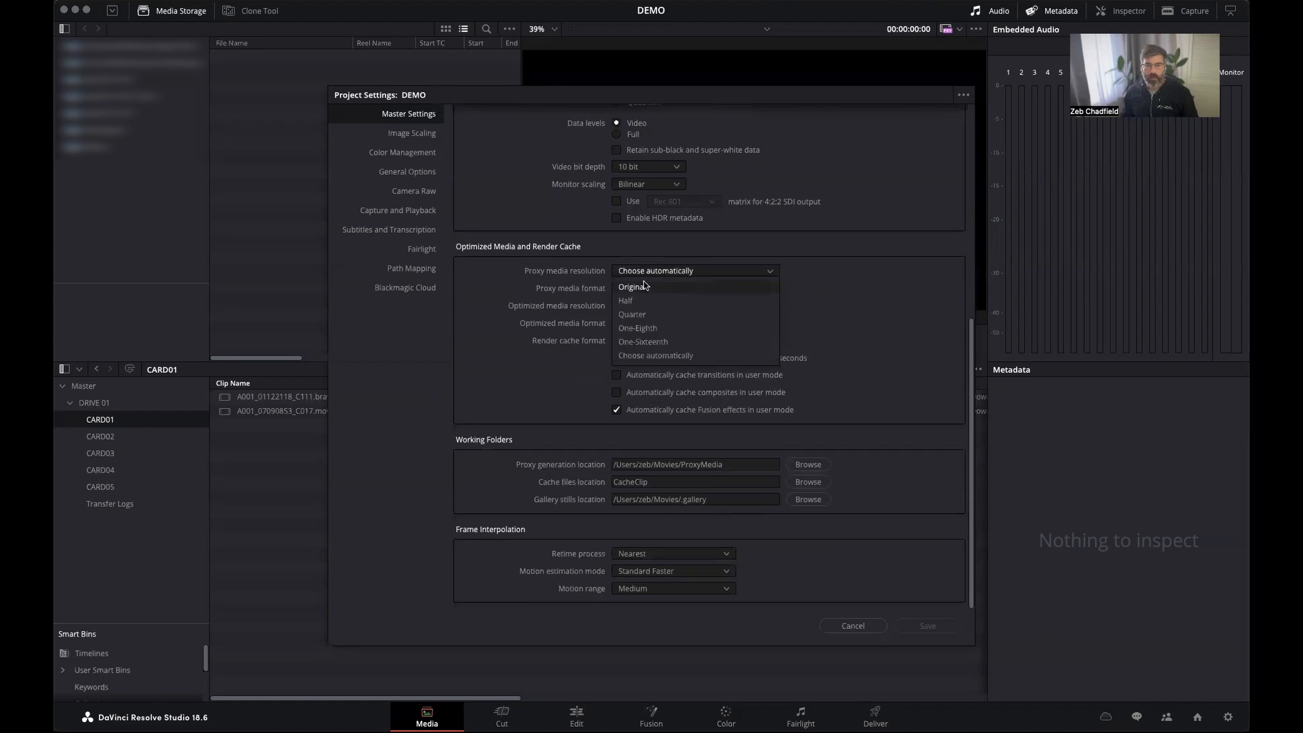
click(664, 302)
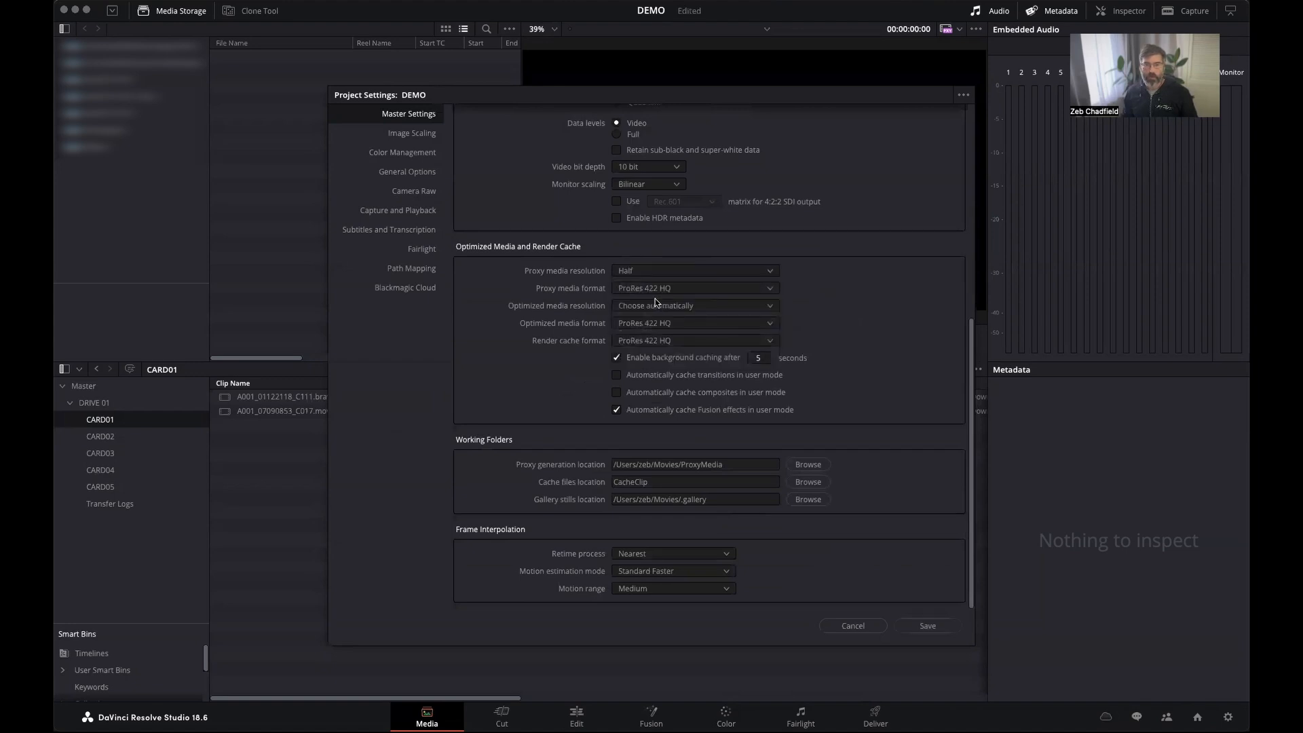
click(649, 290)
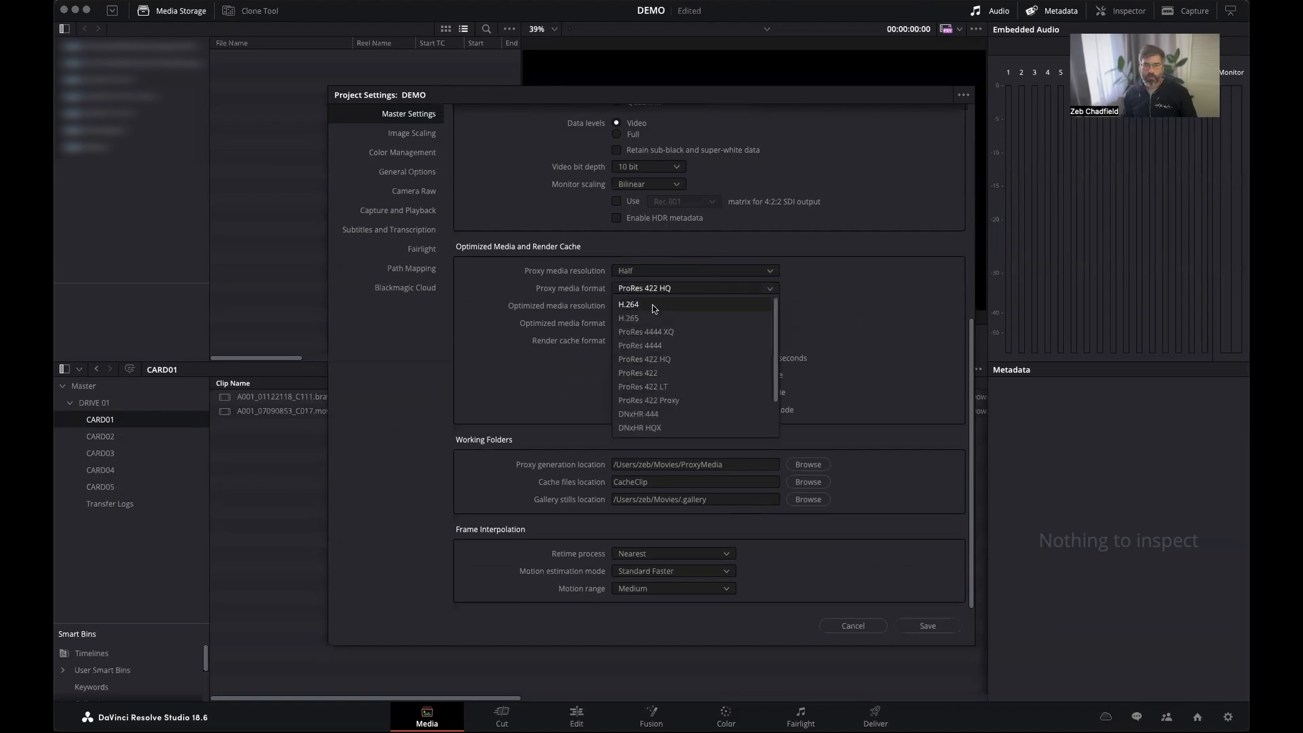
click(653, 308)
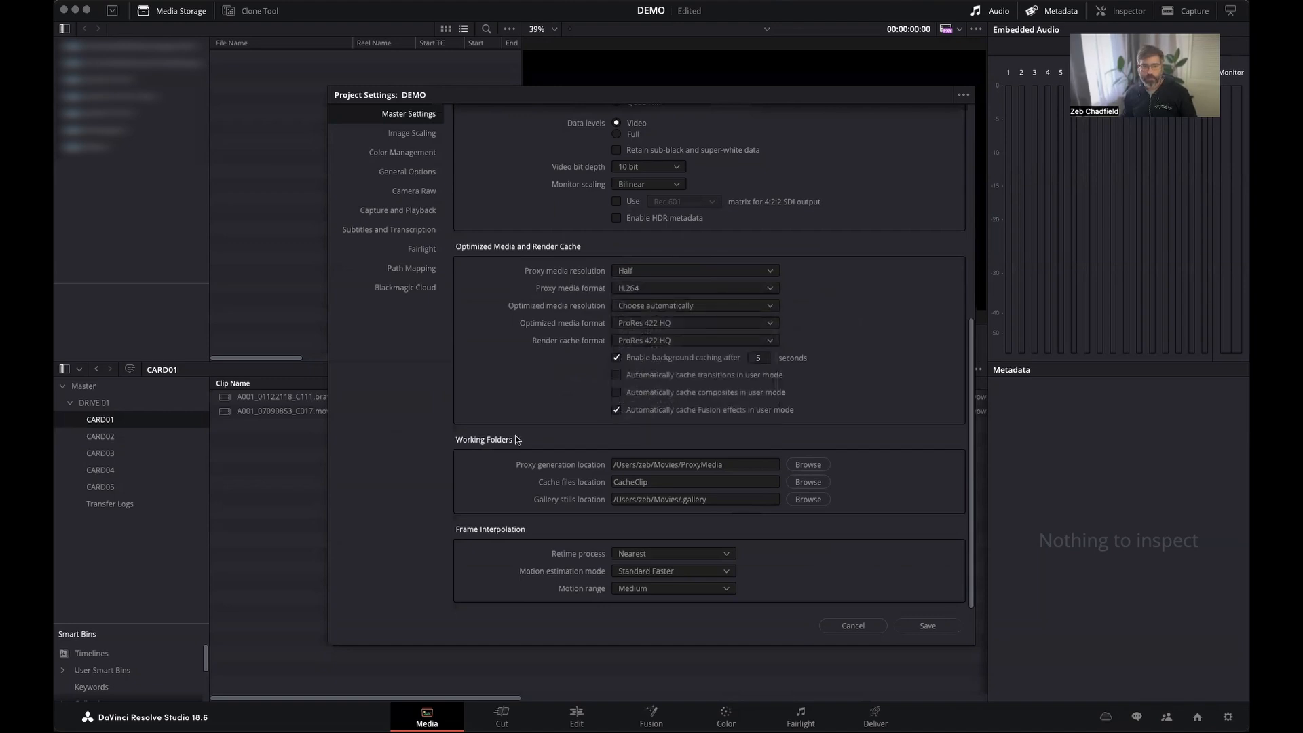
Change the proxy generation location to the ProxyMedia folder inside Resolve Demo and save the project settings.
click(727, 462)
key(super+a)
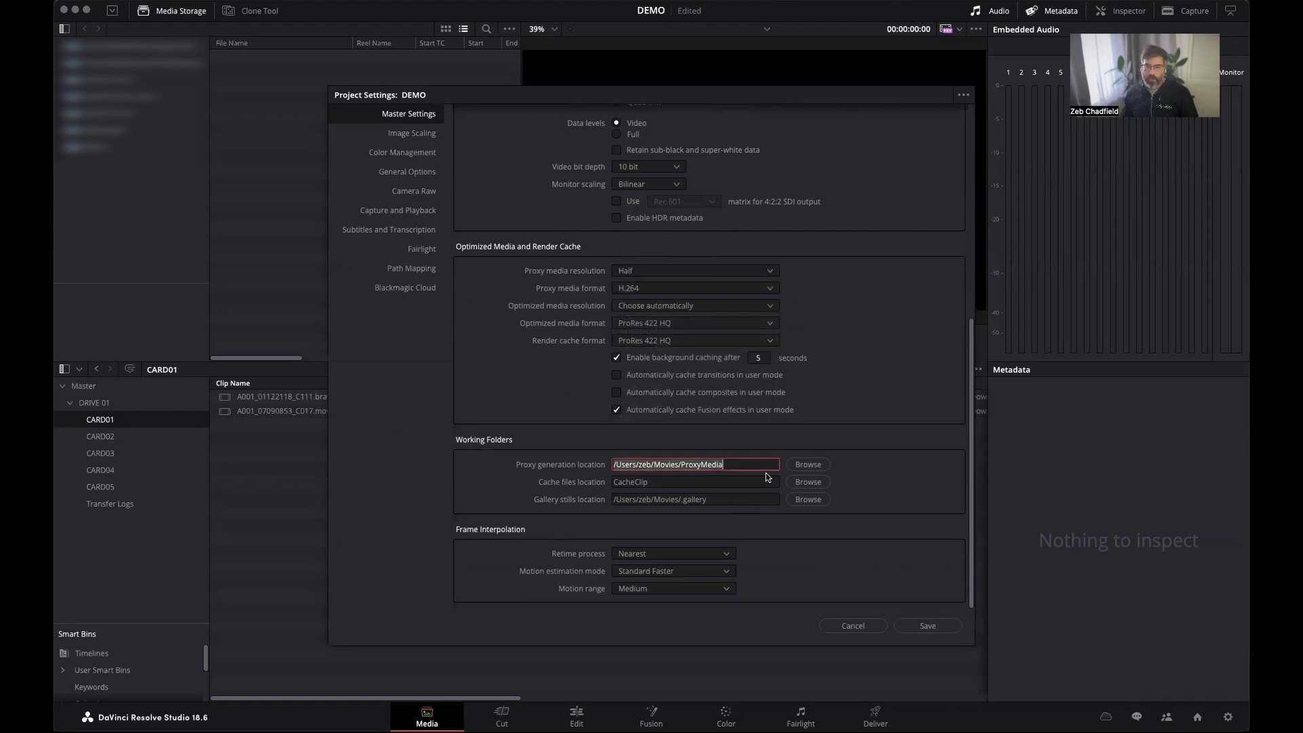
key(BackSpace)
click(820, 467)
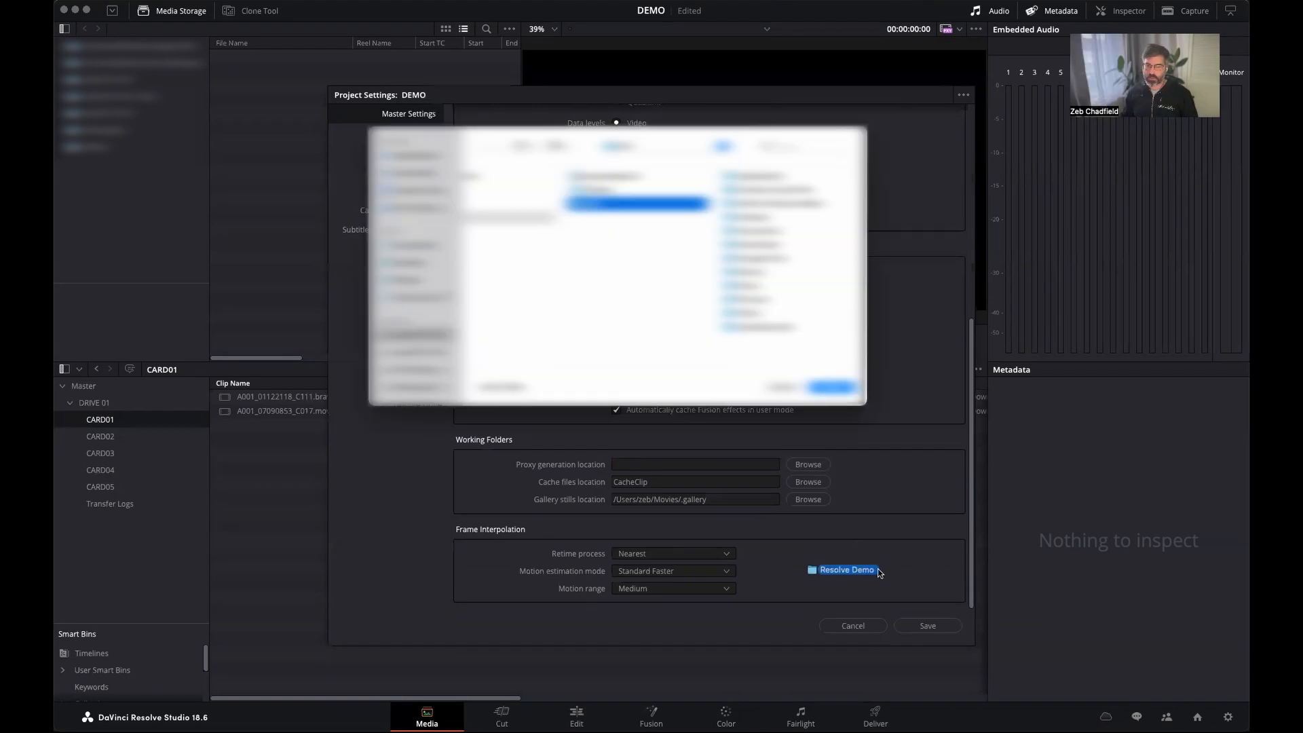
drag(878, 568, 821, 364)
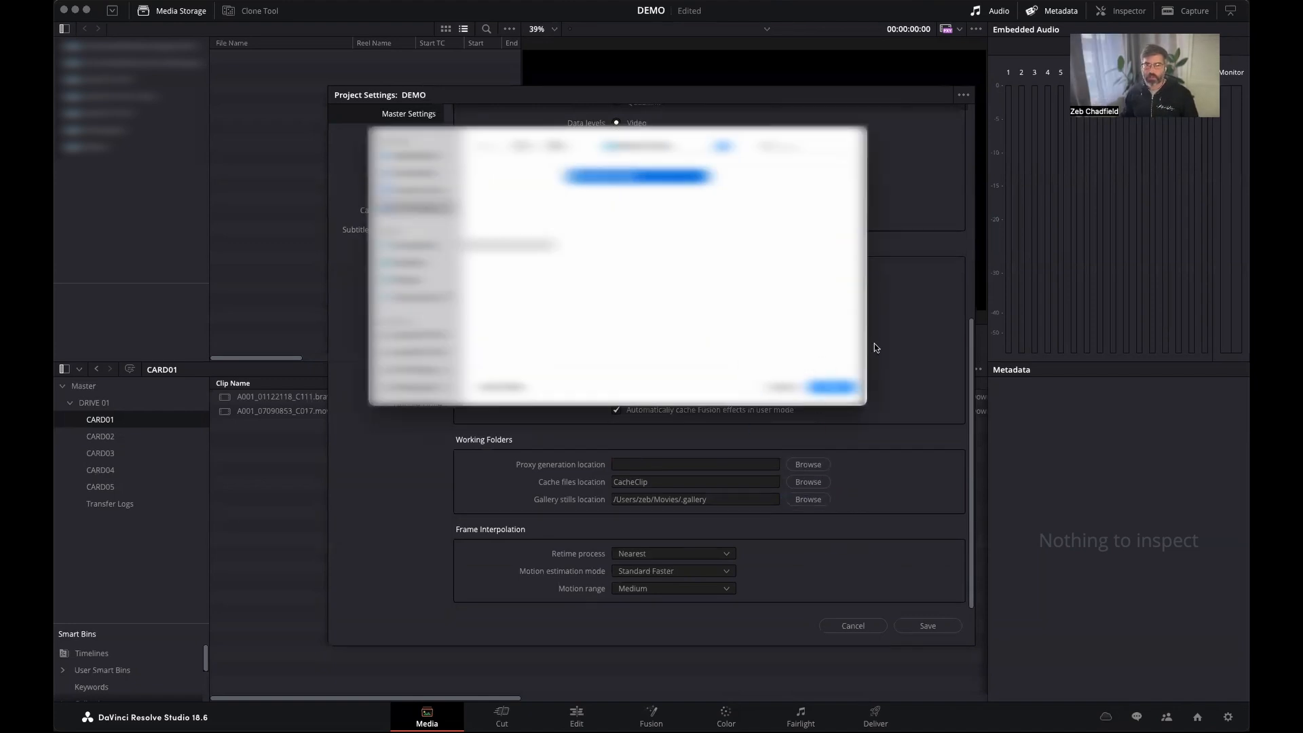
click(848, 388)
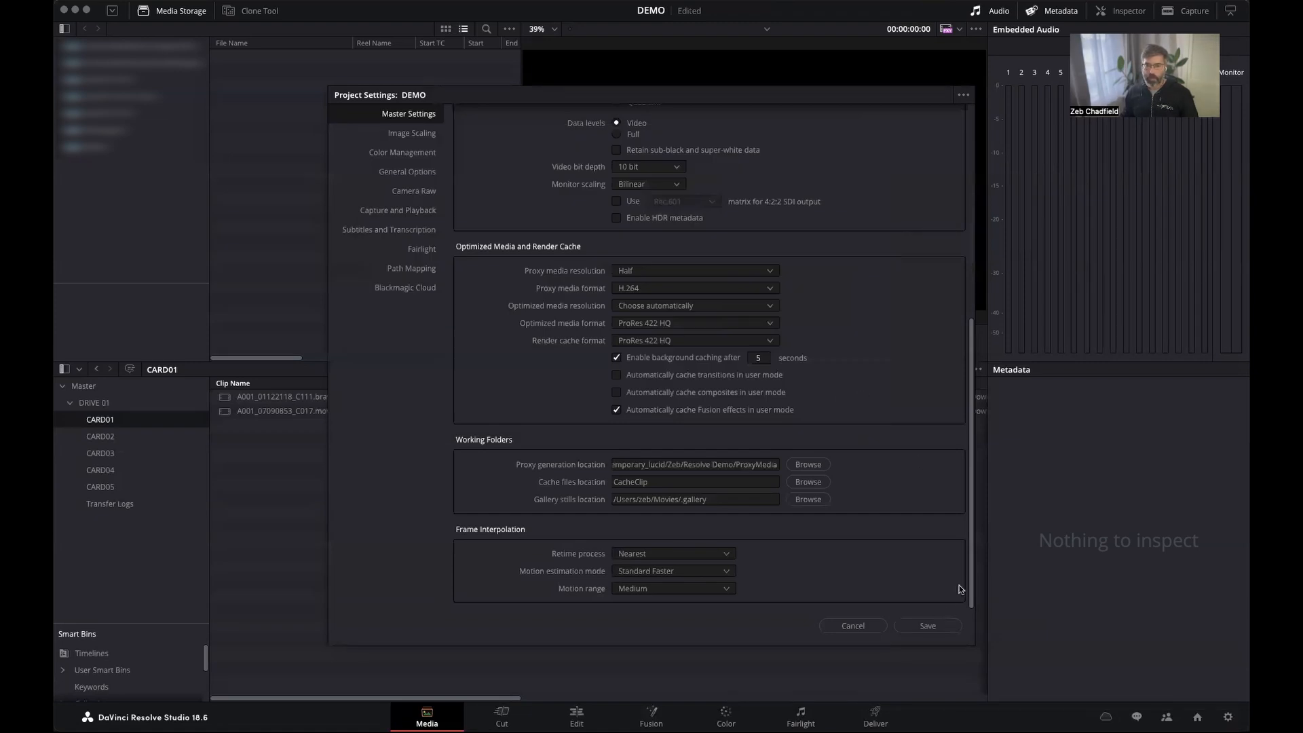
click(927, 625)
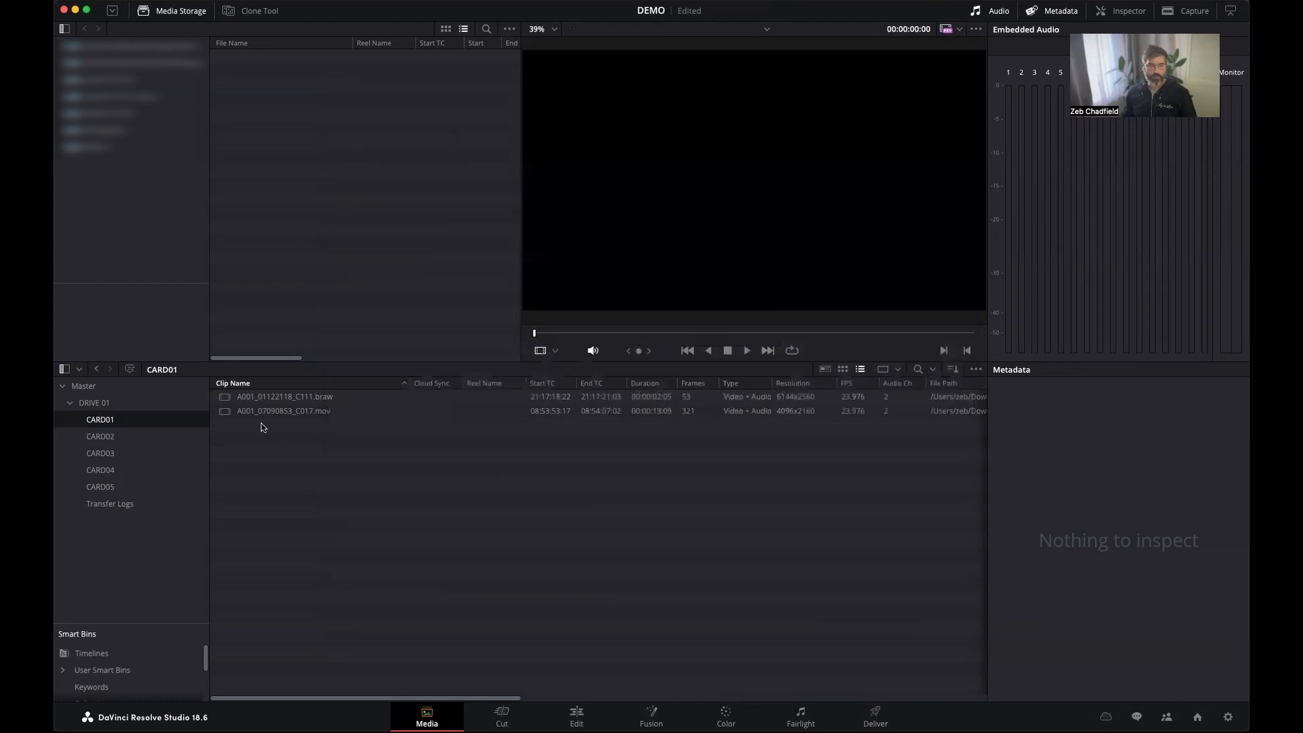
Preview a frame midway through A001_01122118_C111.braw, and set the project's color science to DaVinci YRGB Color Managed.
click(243, 398)
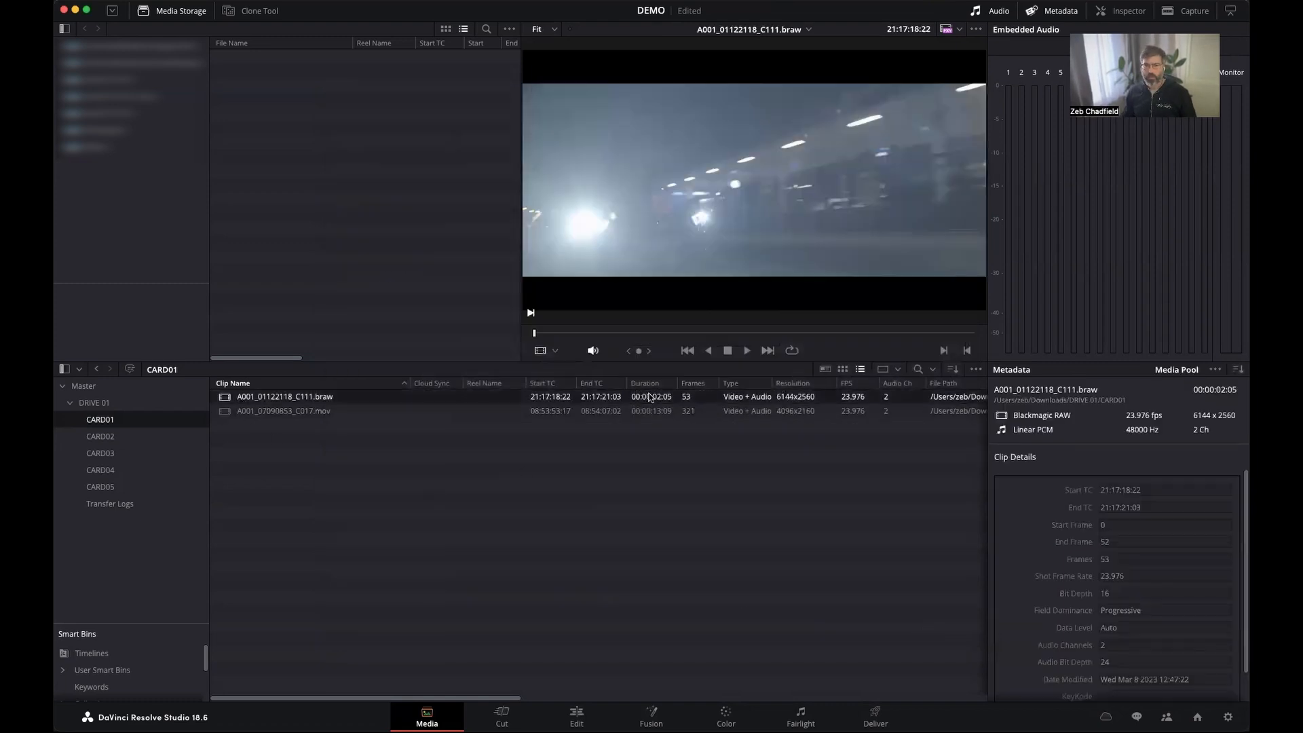
click(713, 332)
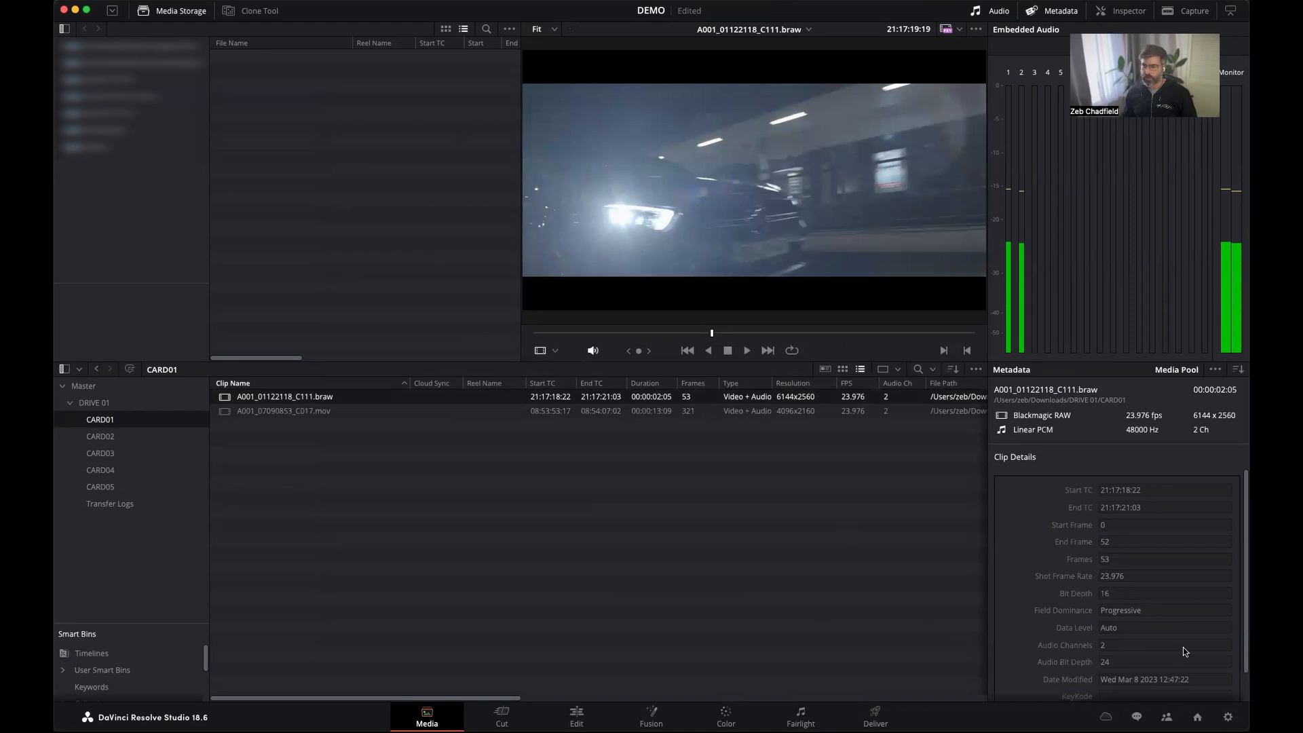
click(1229, 718)
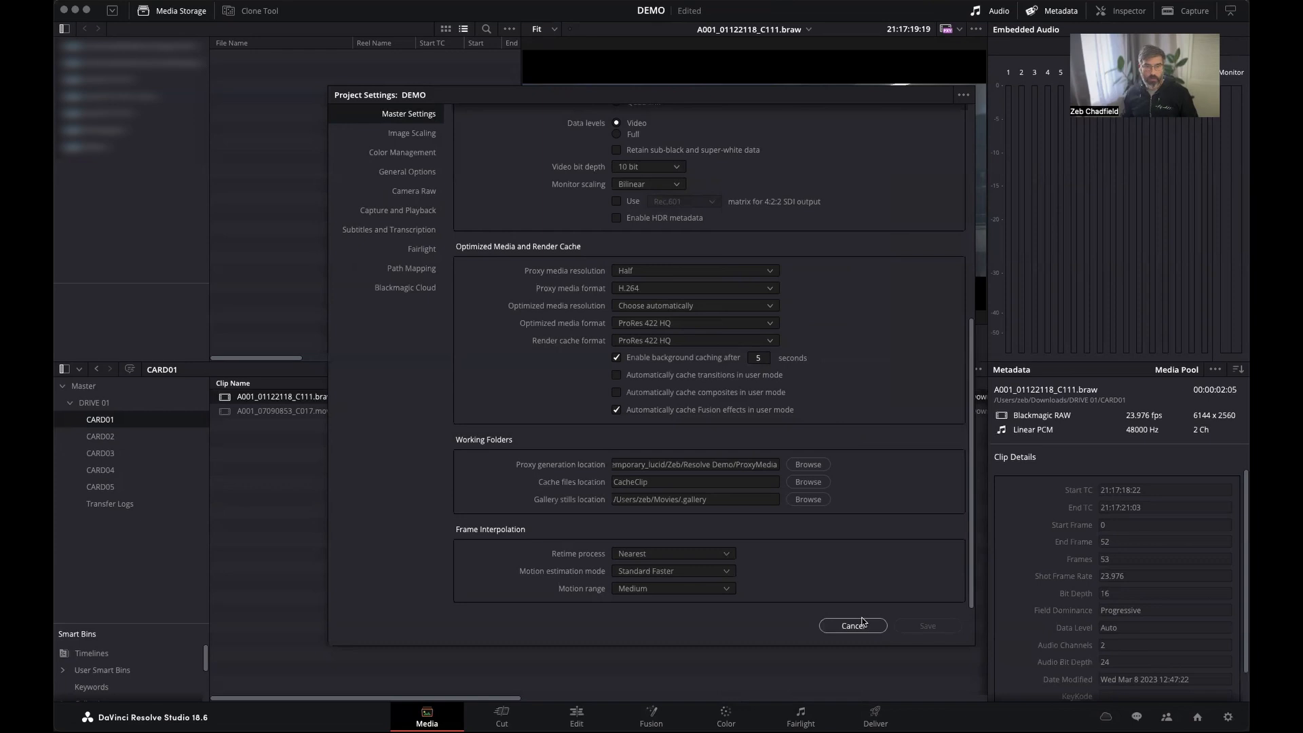
click(370, 154)
click(645, 139)
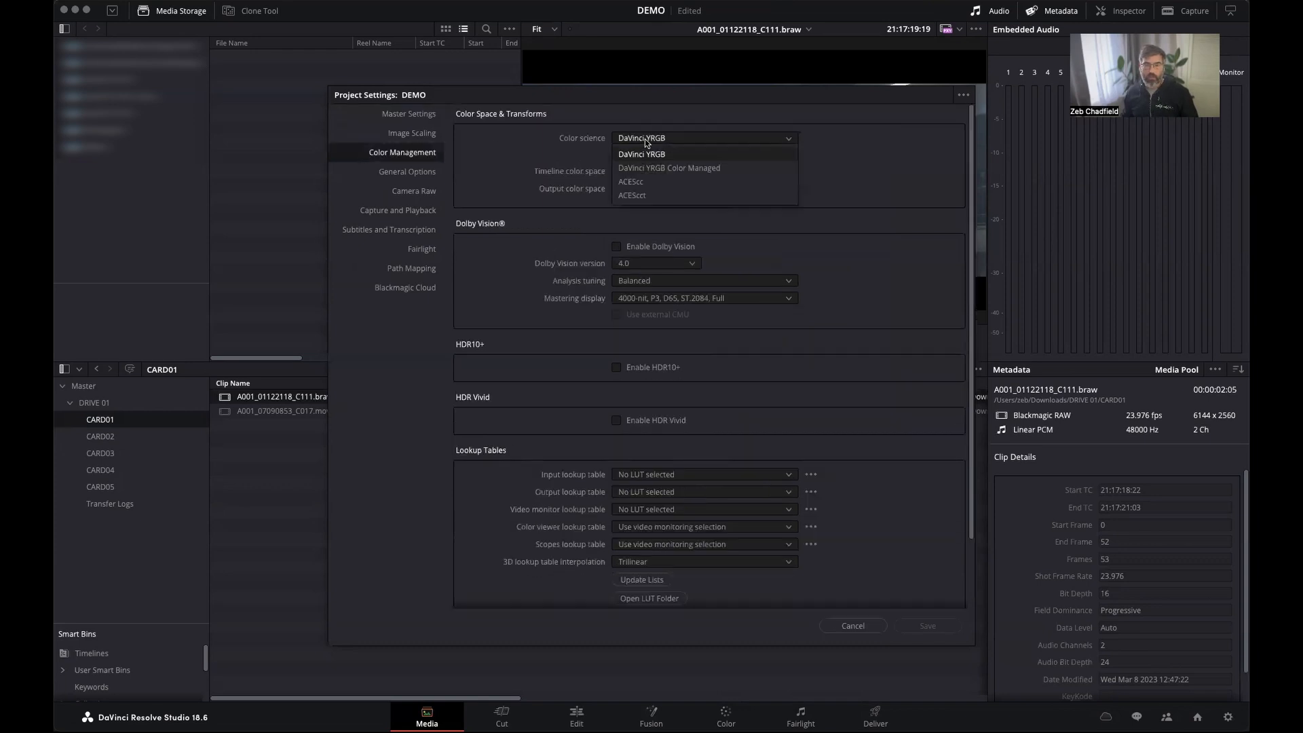
click(669, 168)
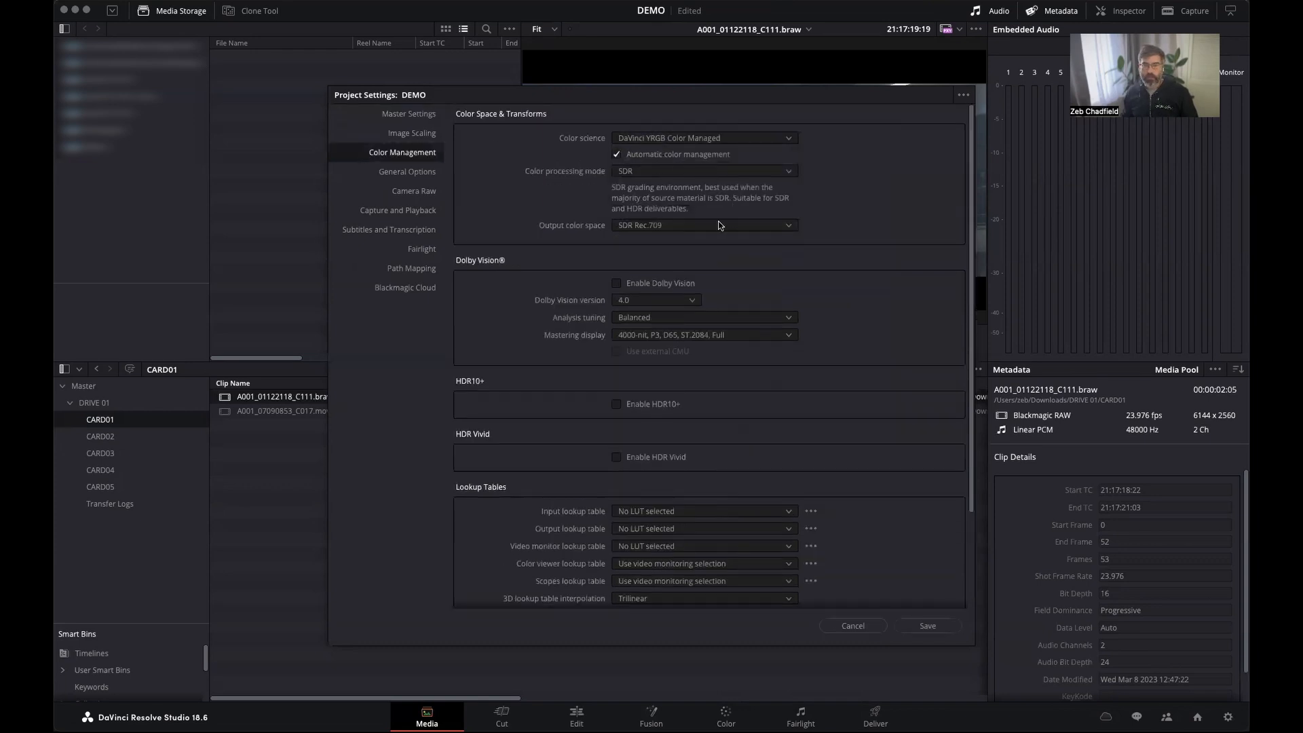
click(913, 628)
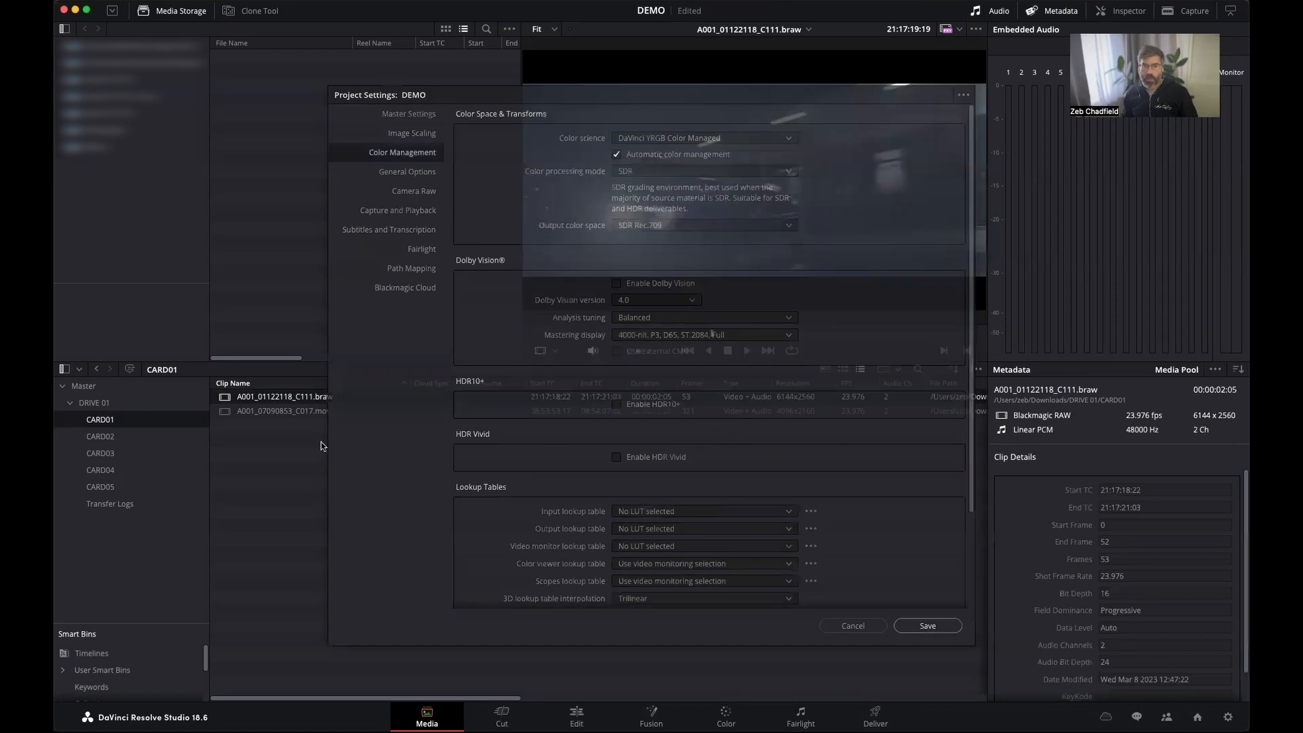
List the clips of bins CARD01 through CARD05 together and load A002_01131028_C049.braw in the viewer.
click(138, 435)
click(129, 423)
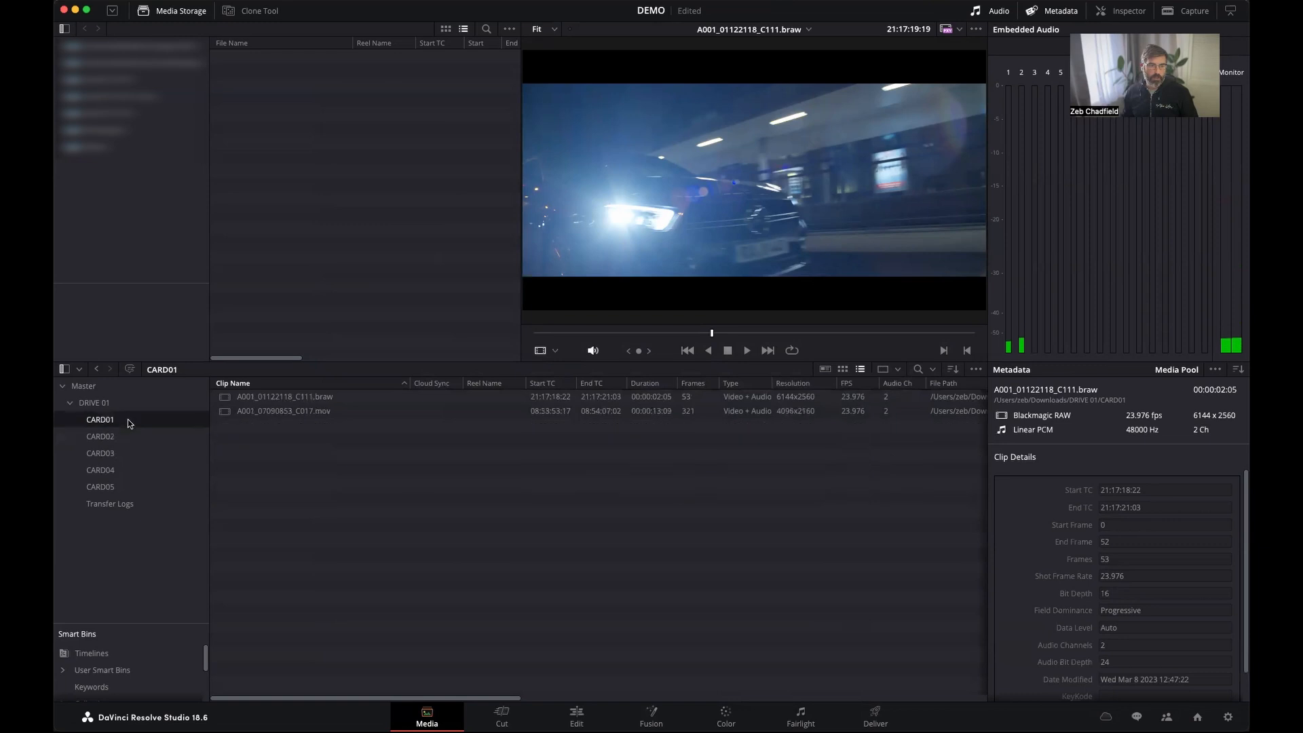
shift+click(145, 488)
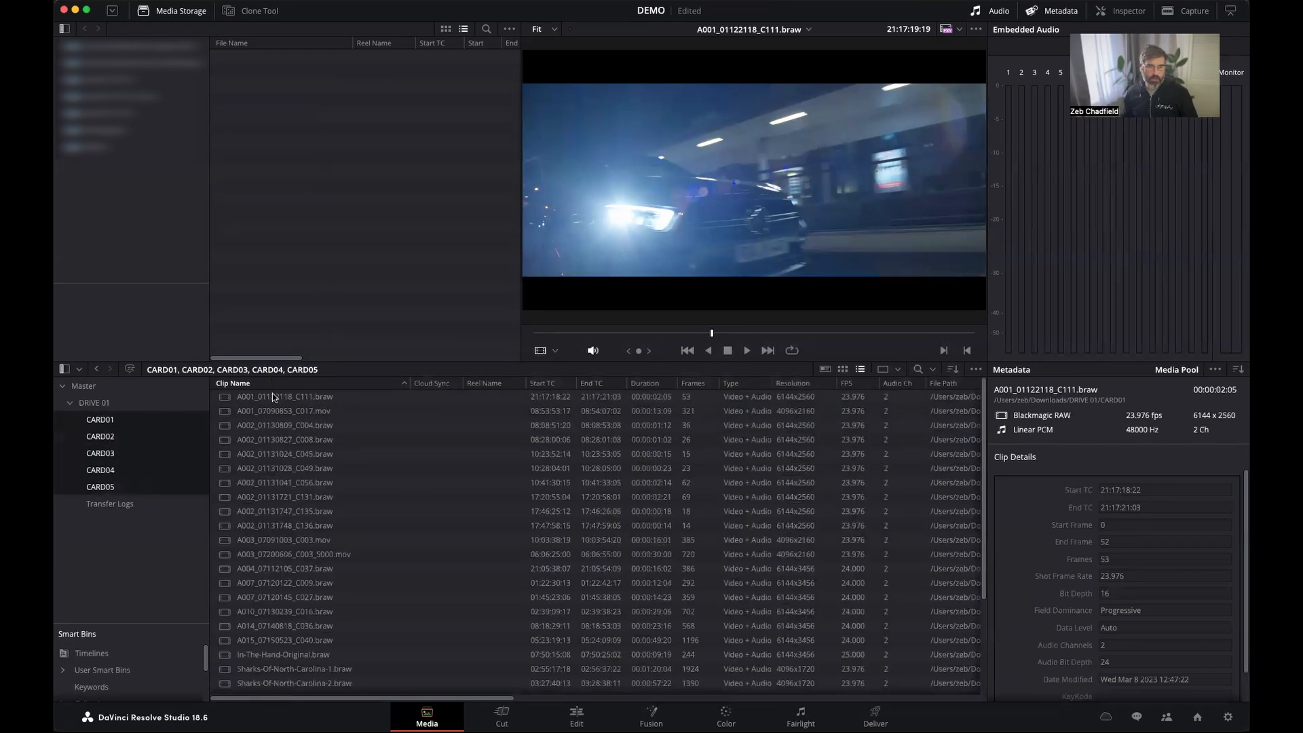
click(275, 424)
key(super+a)
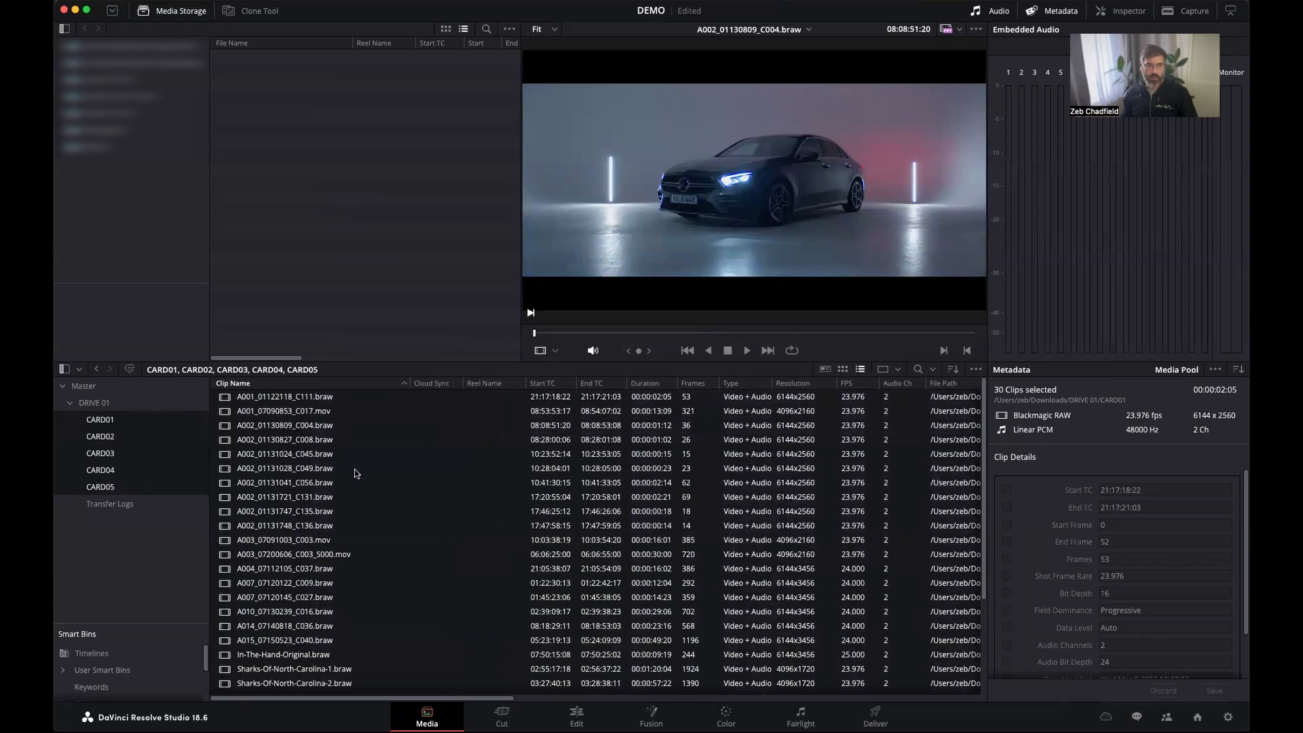
click(316, 450)
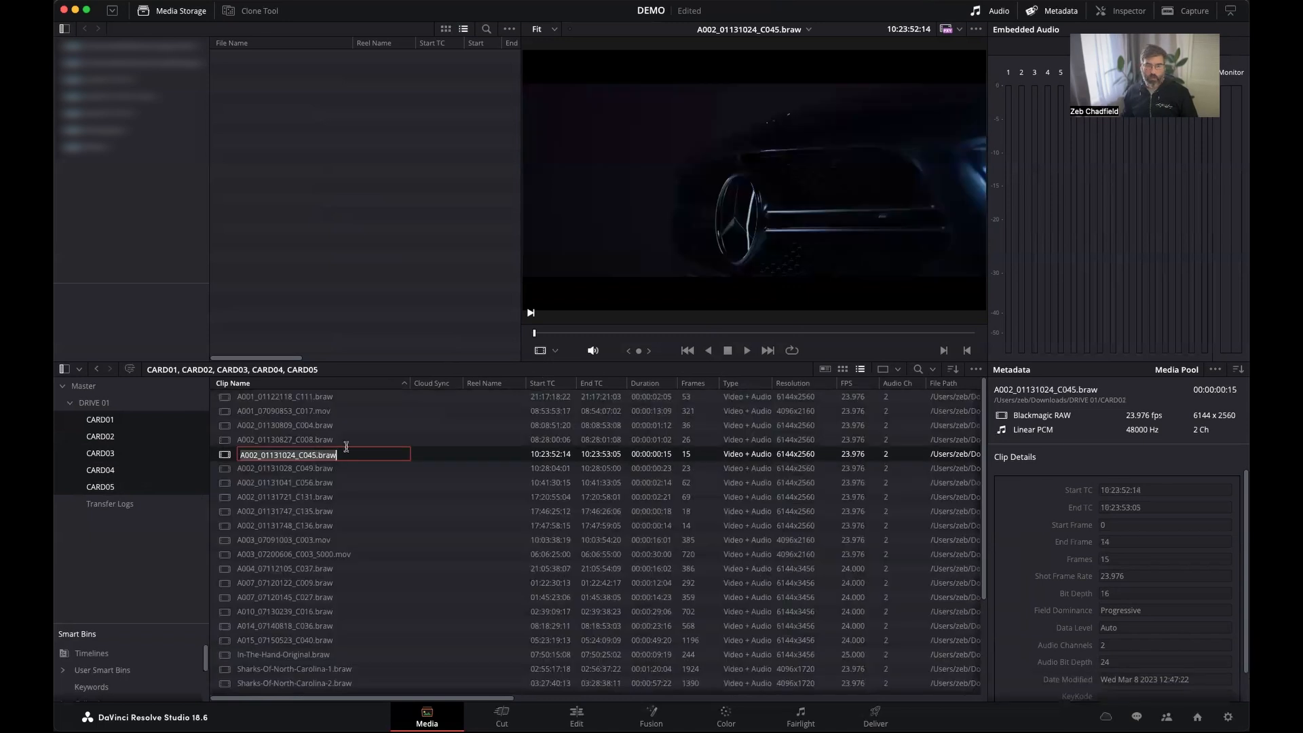
click(221, 469)
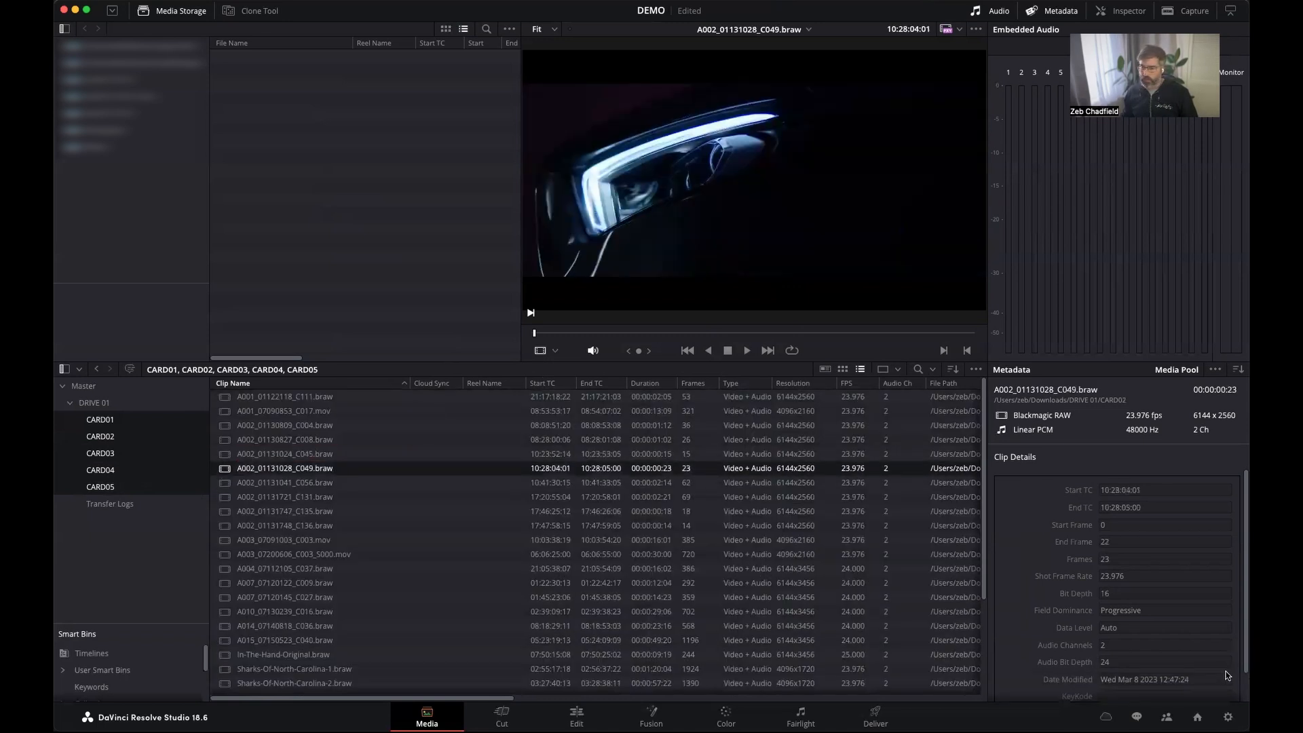
In the project's general options, enable assisting with reel names from the source clip filename and save.
click(1229, 716)
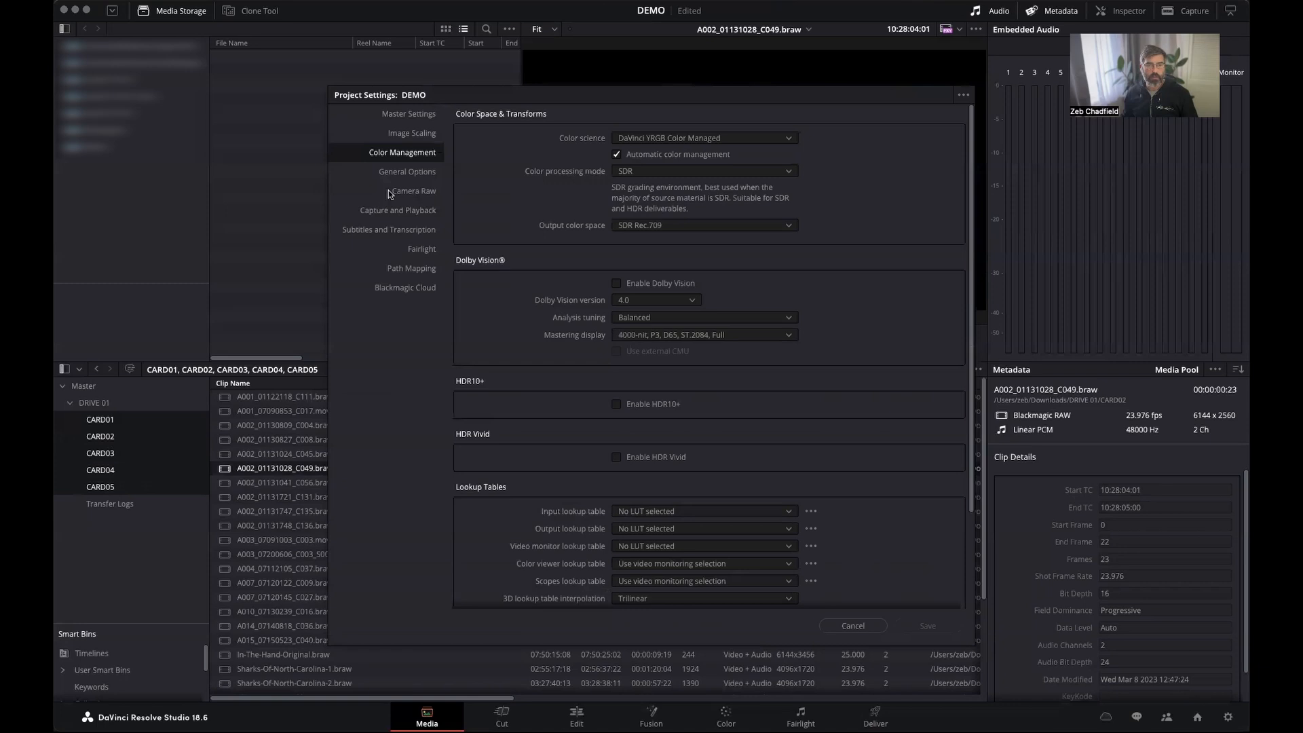
click(399, 115)
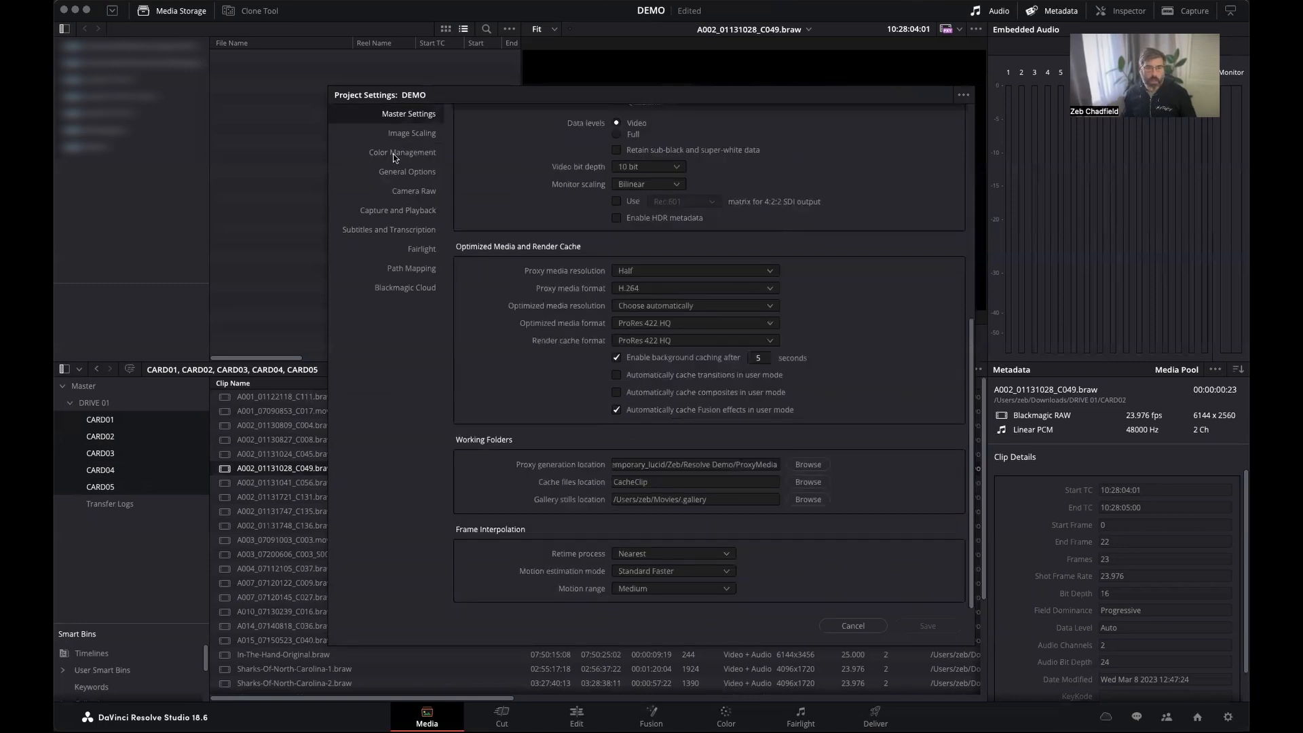
click(394, 175)
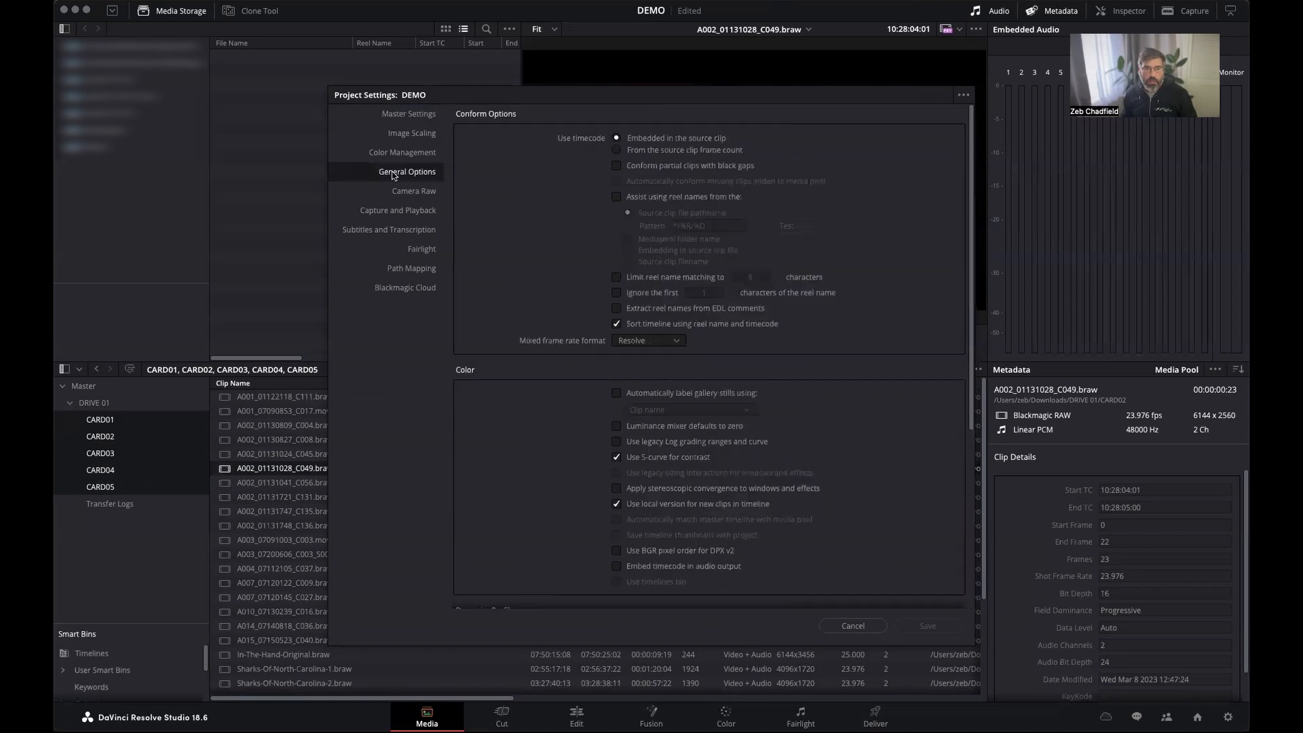
click(644, 201)
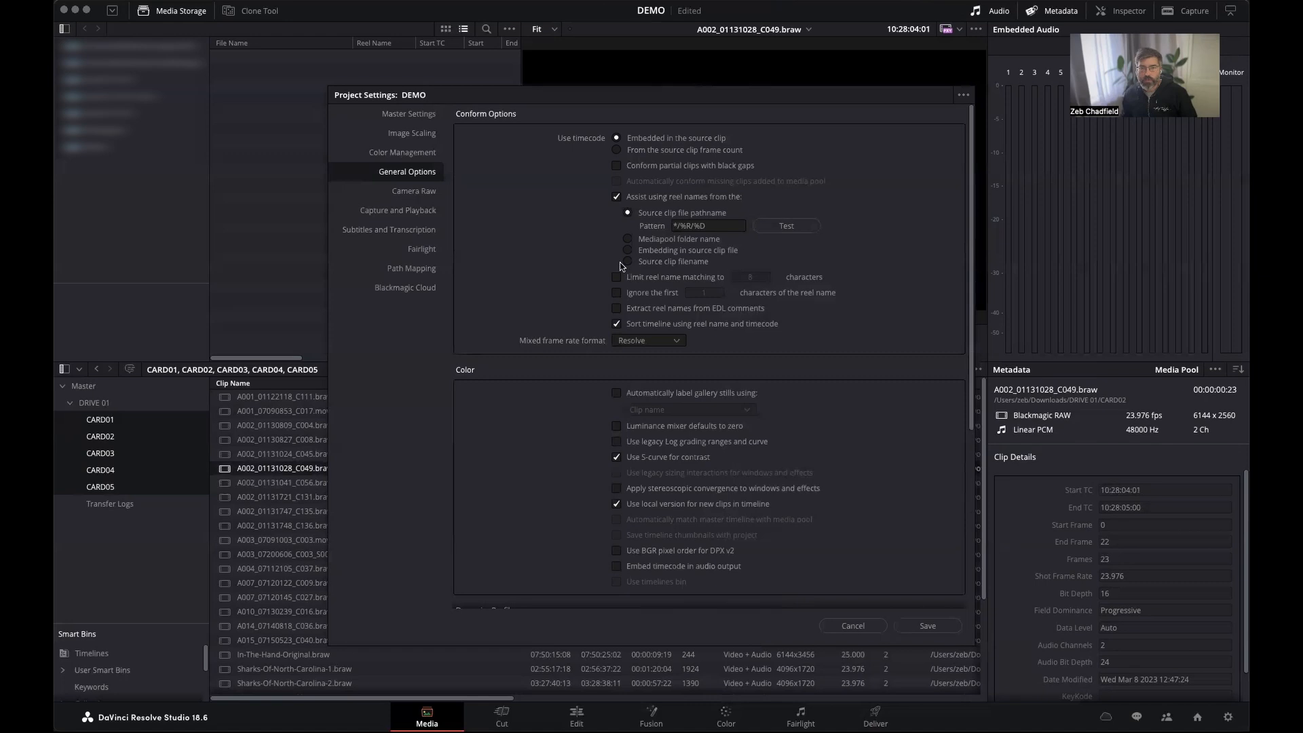
click(651, 265)
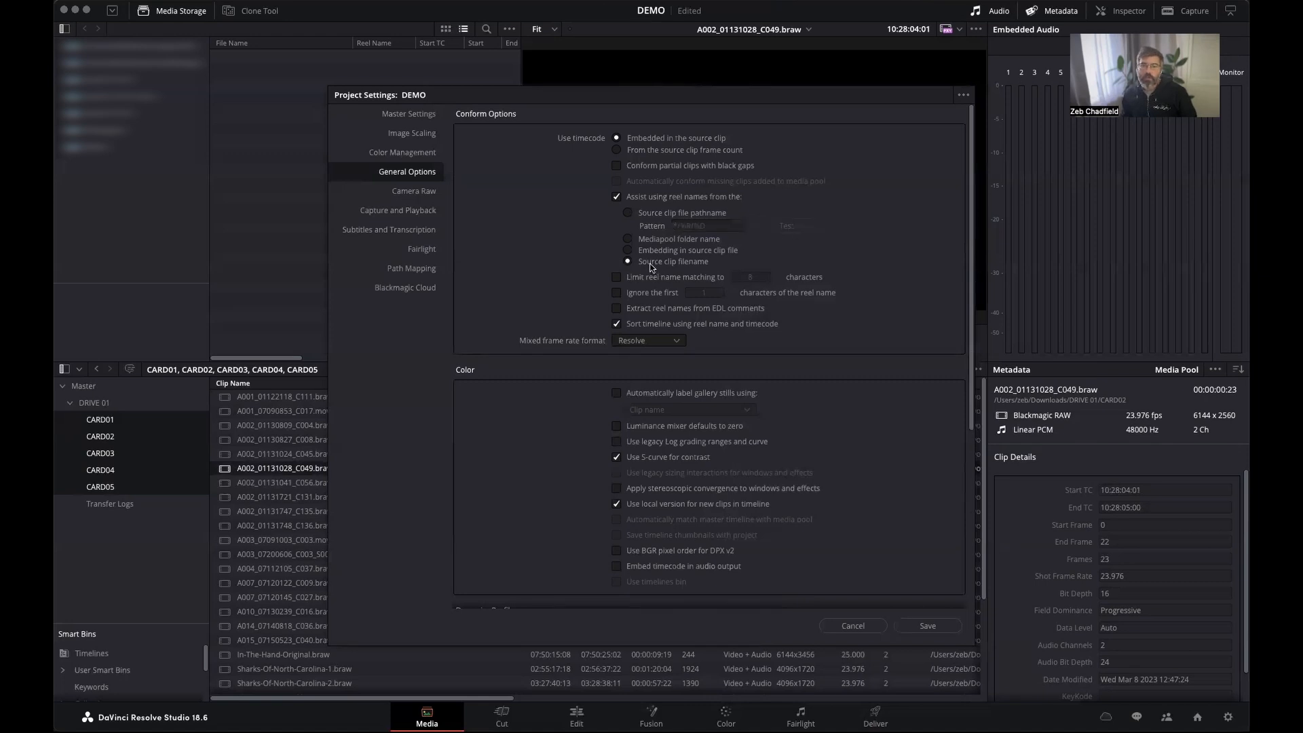
click(924, 625)
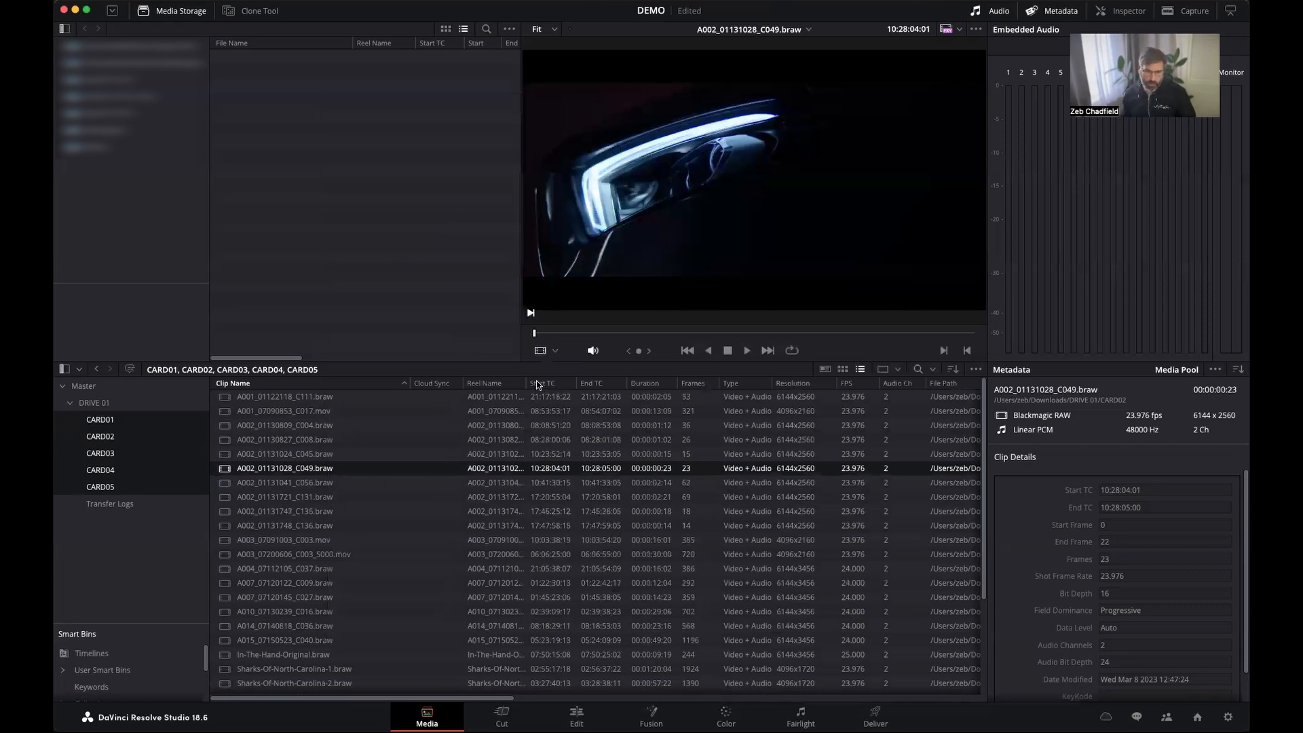
Widen the Reel Name column and set the reel names of all listed clips using the Media Pool Folder Name.
drag(528, 384, 652, 384)
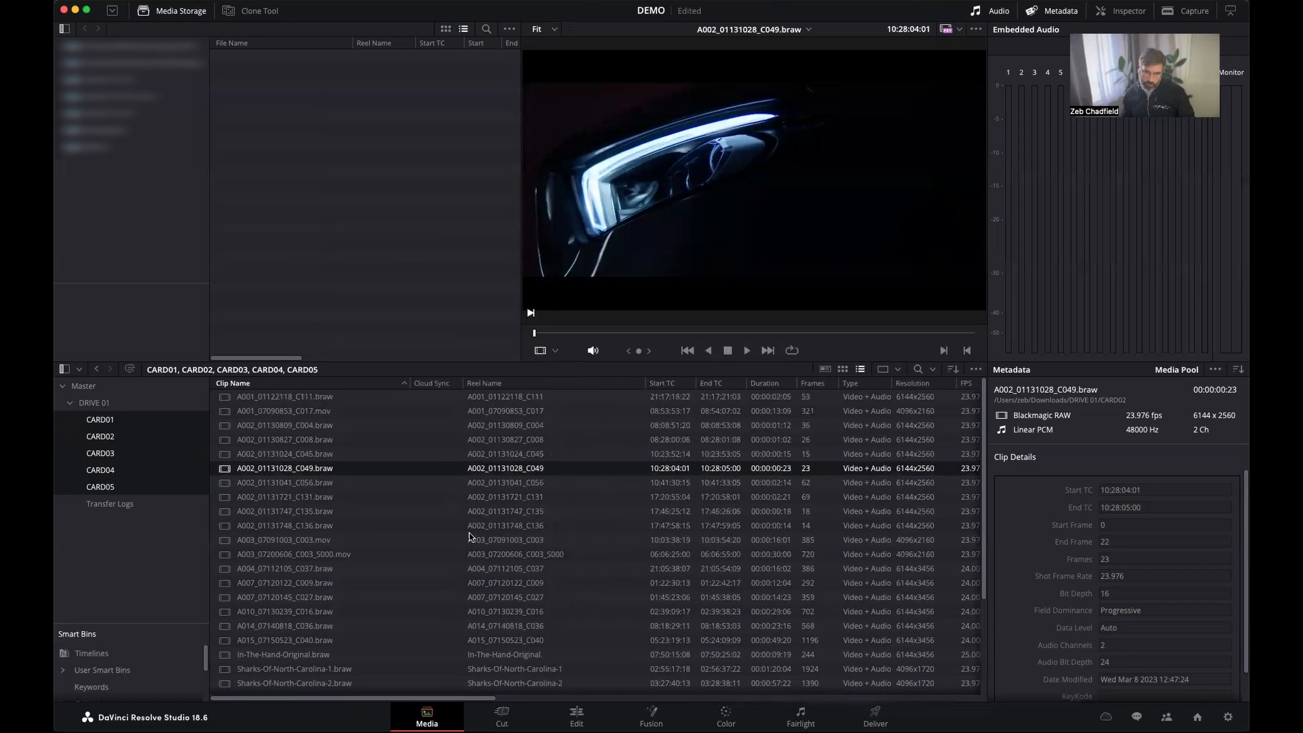
click(316, 514)
key(super+a)
scroll(421, 476, down, 3)
scroll(421, 476, up, 3)
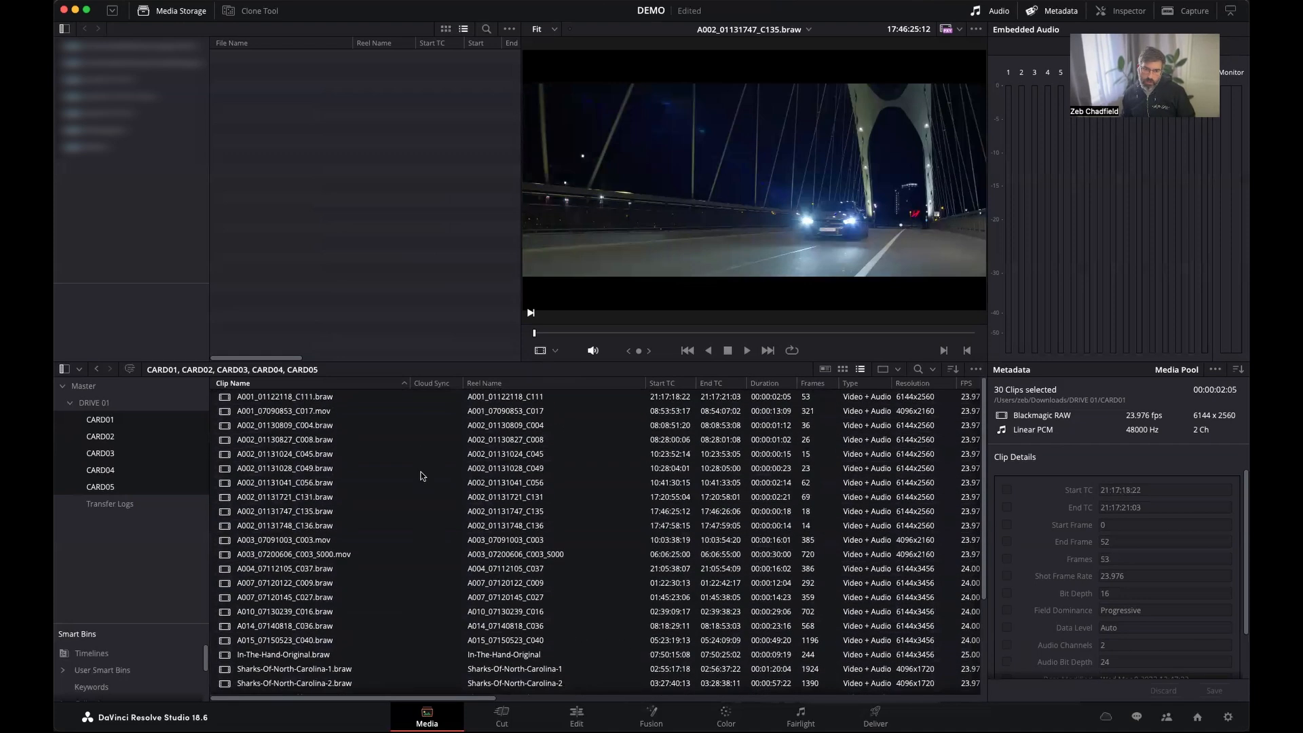
right_click(468, 427)
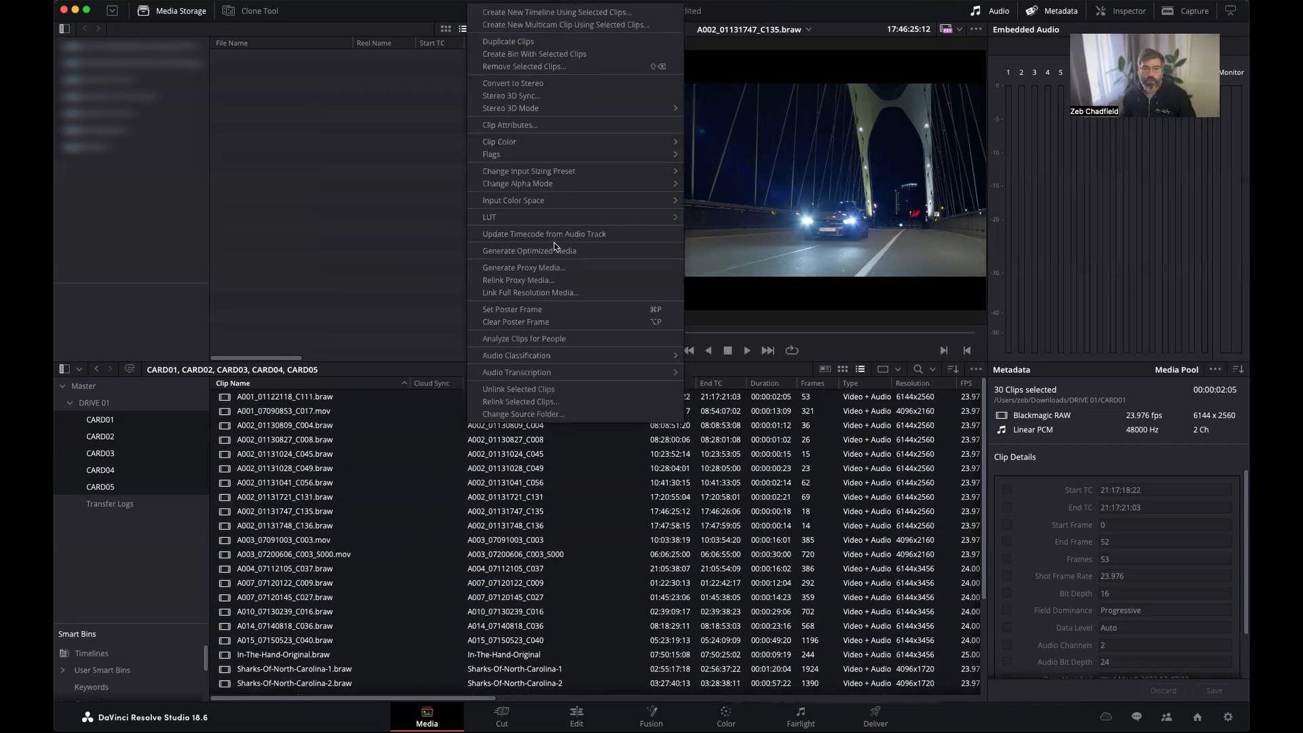
click(562, 125)
click(779, 133)
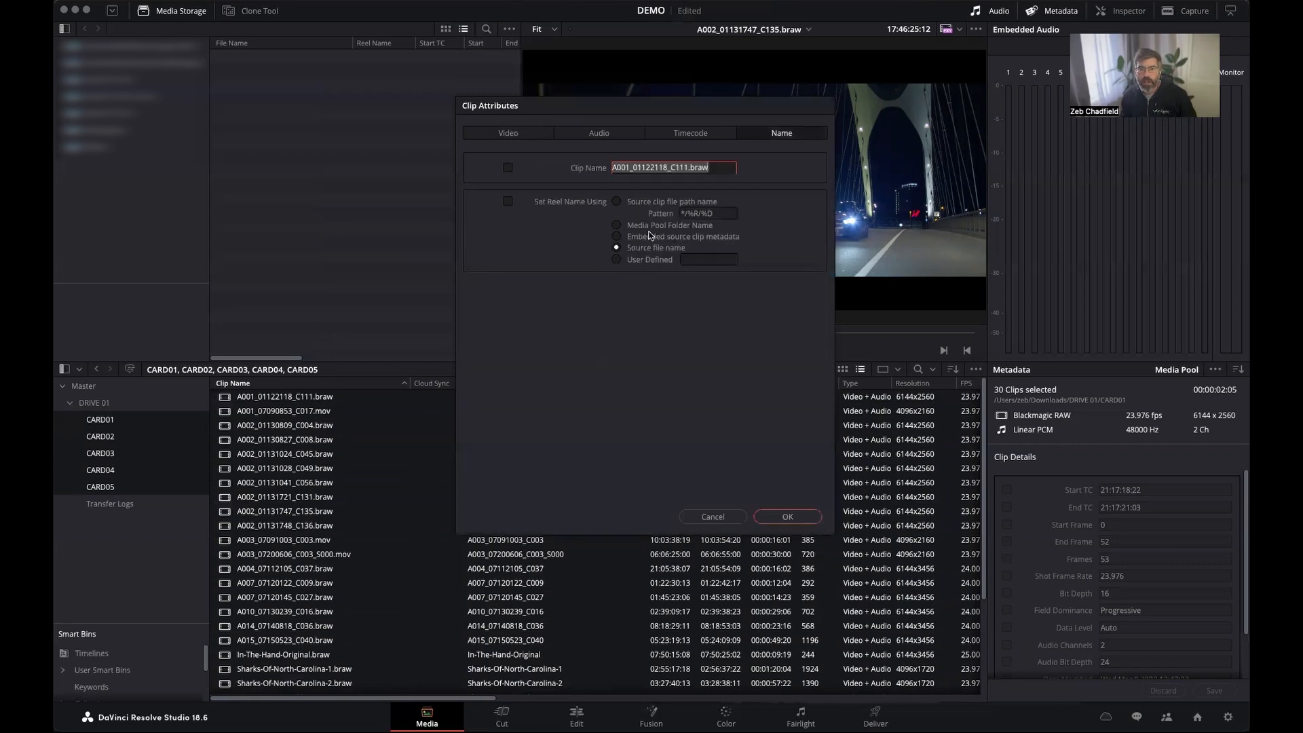
click(618, 226)
click(792, 521)
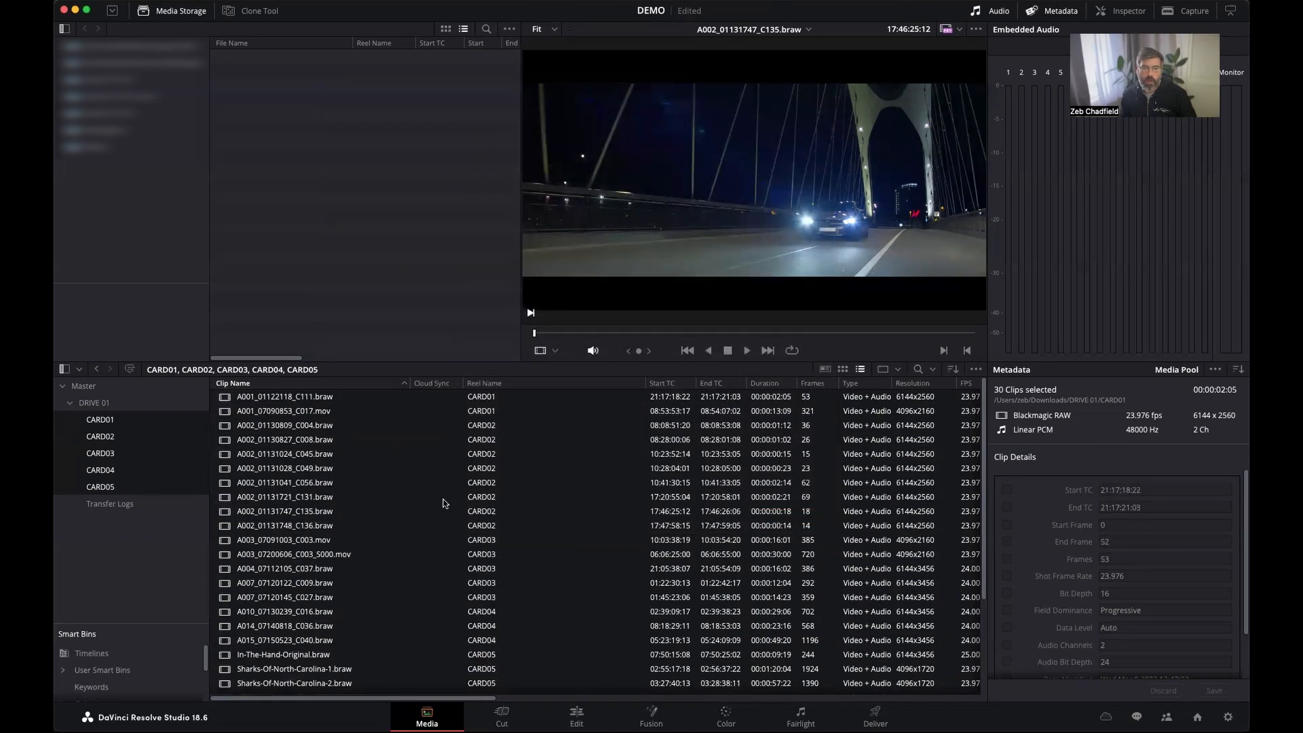
Review the reel names in the clip list and the reel name options in the attributes of all clips, without changing them.
scroll(471, 429, down, 1)
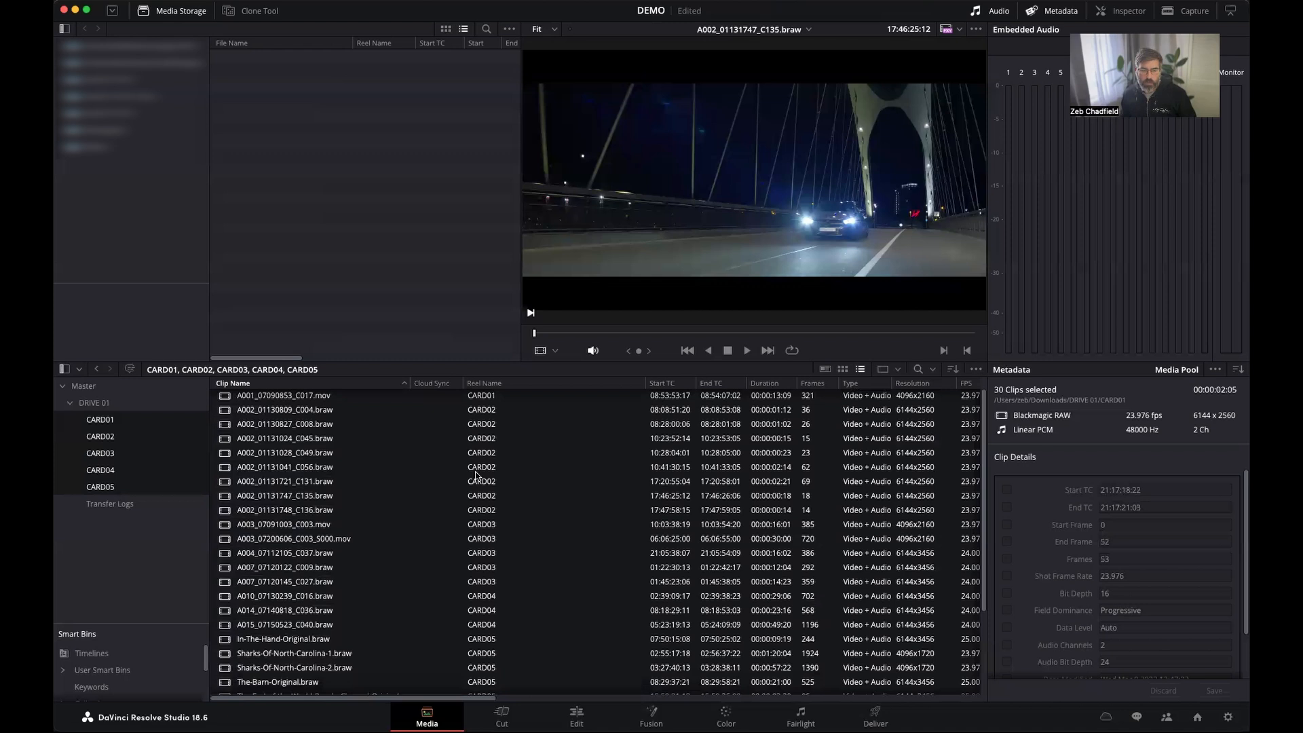
scroll(468, 472, down, 2)
scroll(407, 457, up, 3)
click(403, 454)
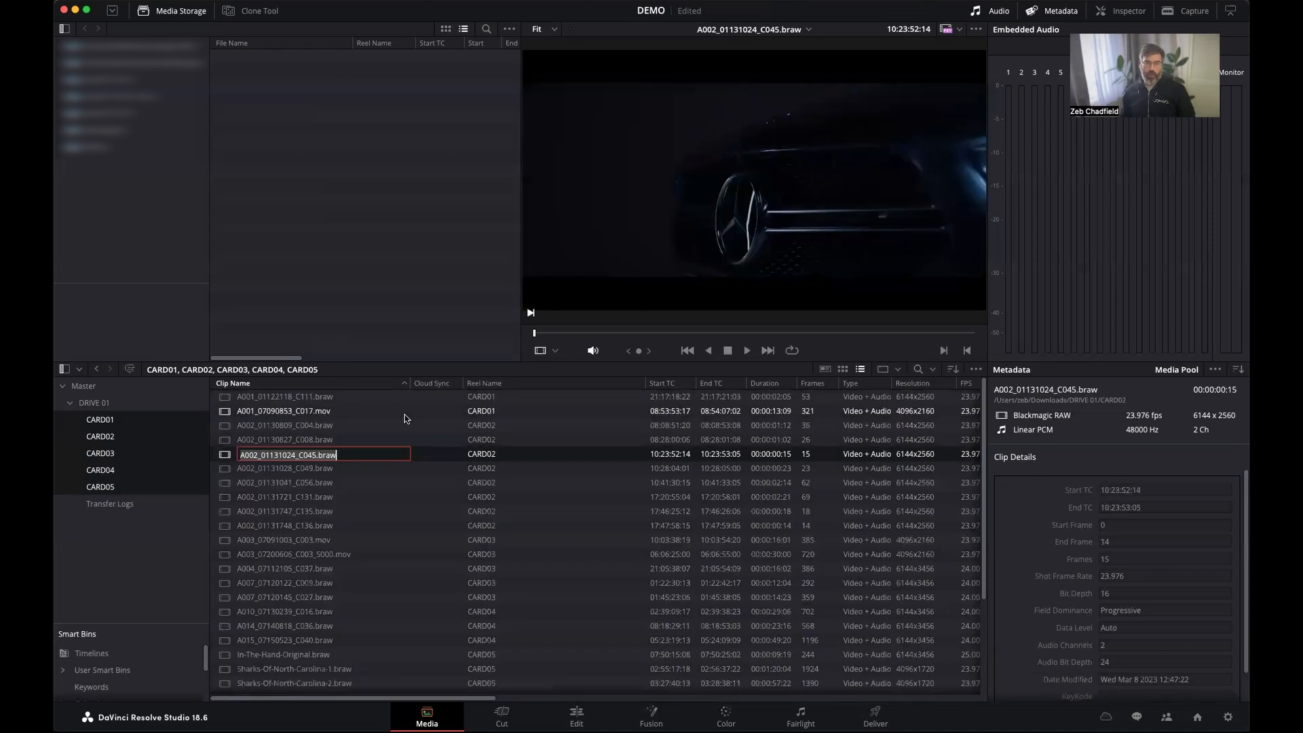
click(405, 413)
key(super+a)
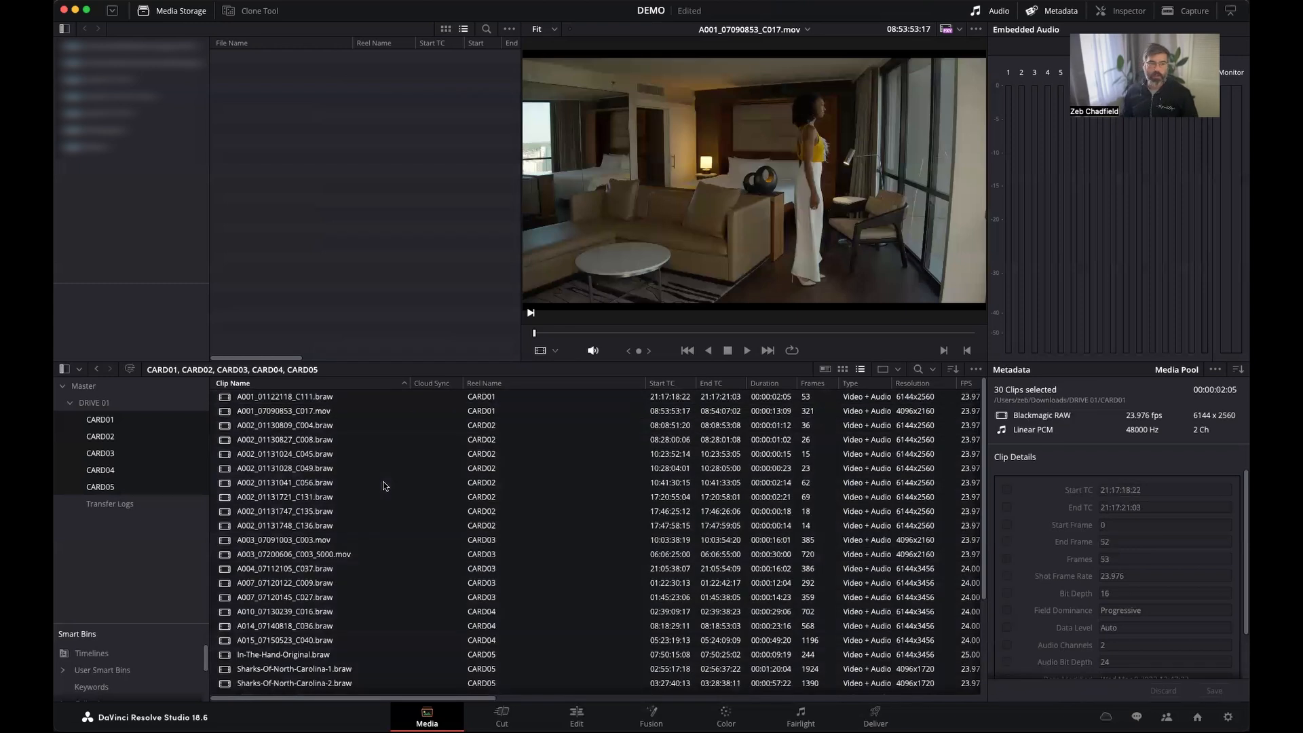
right_click(372, 455)
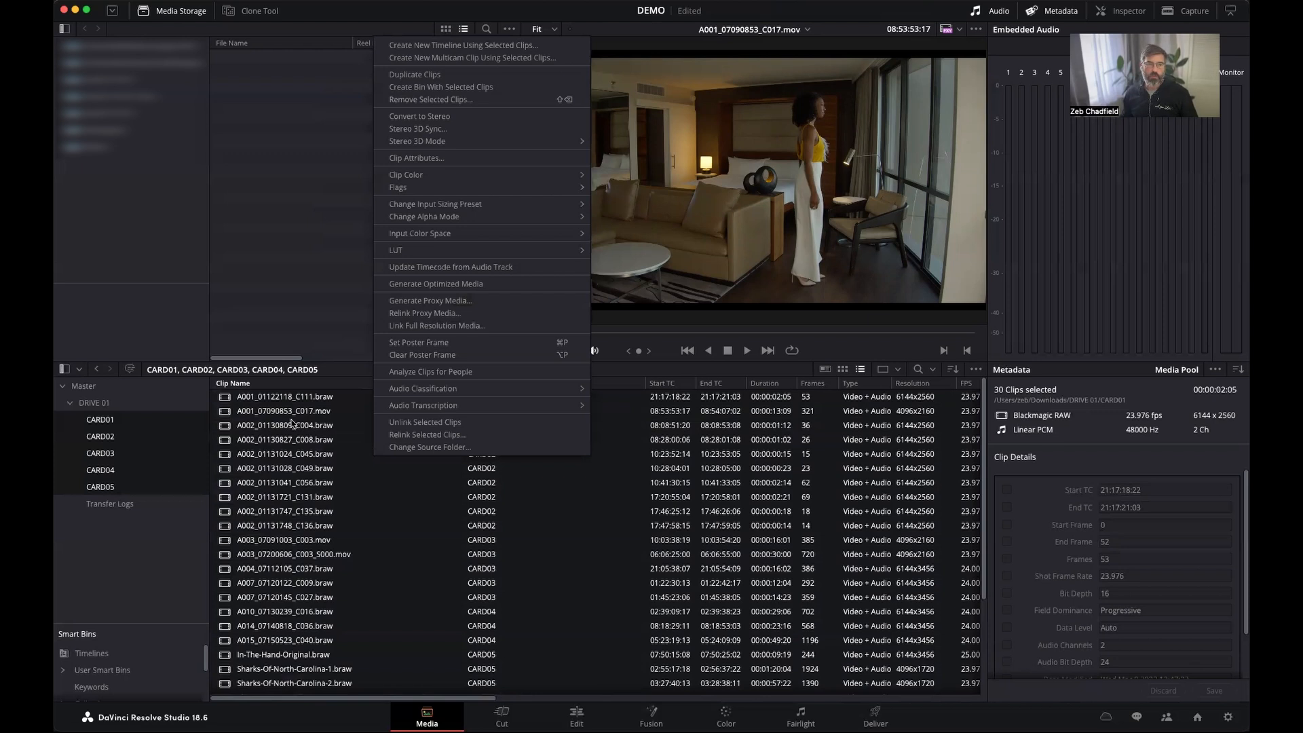
click(484, 163)
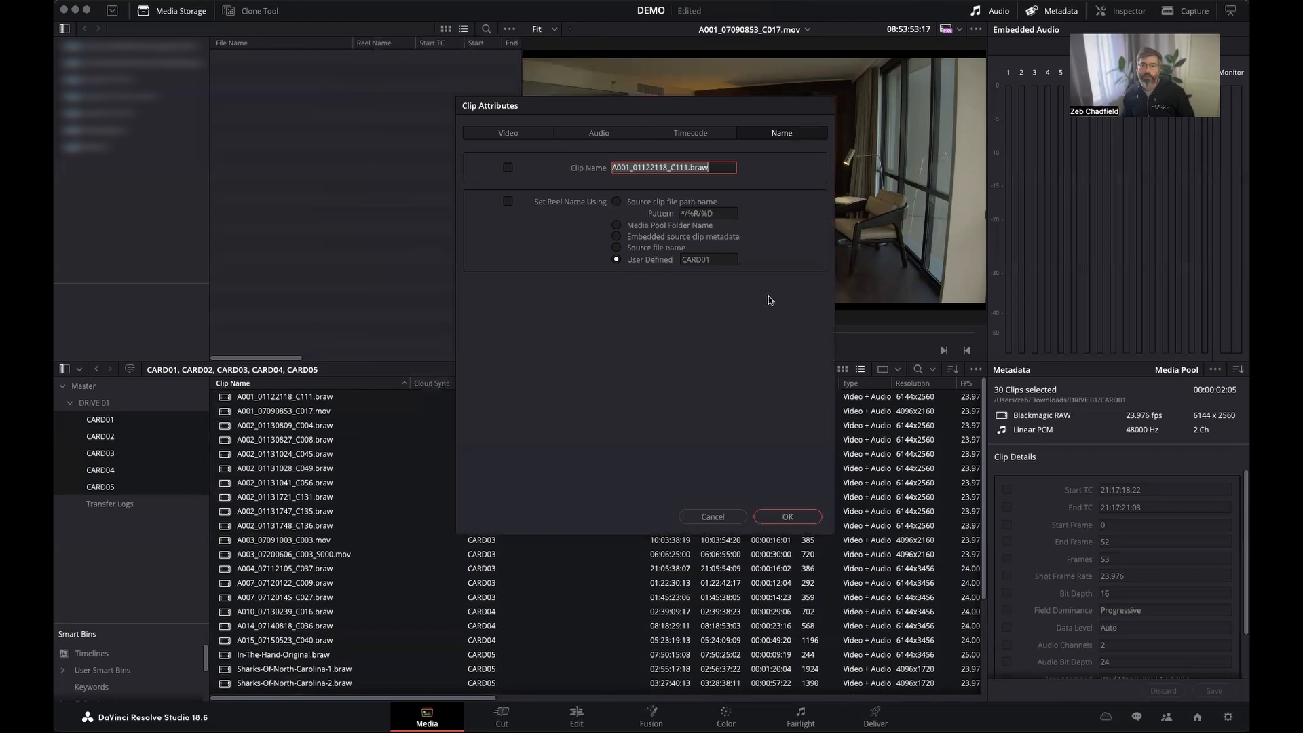
click(719, 519)
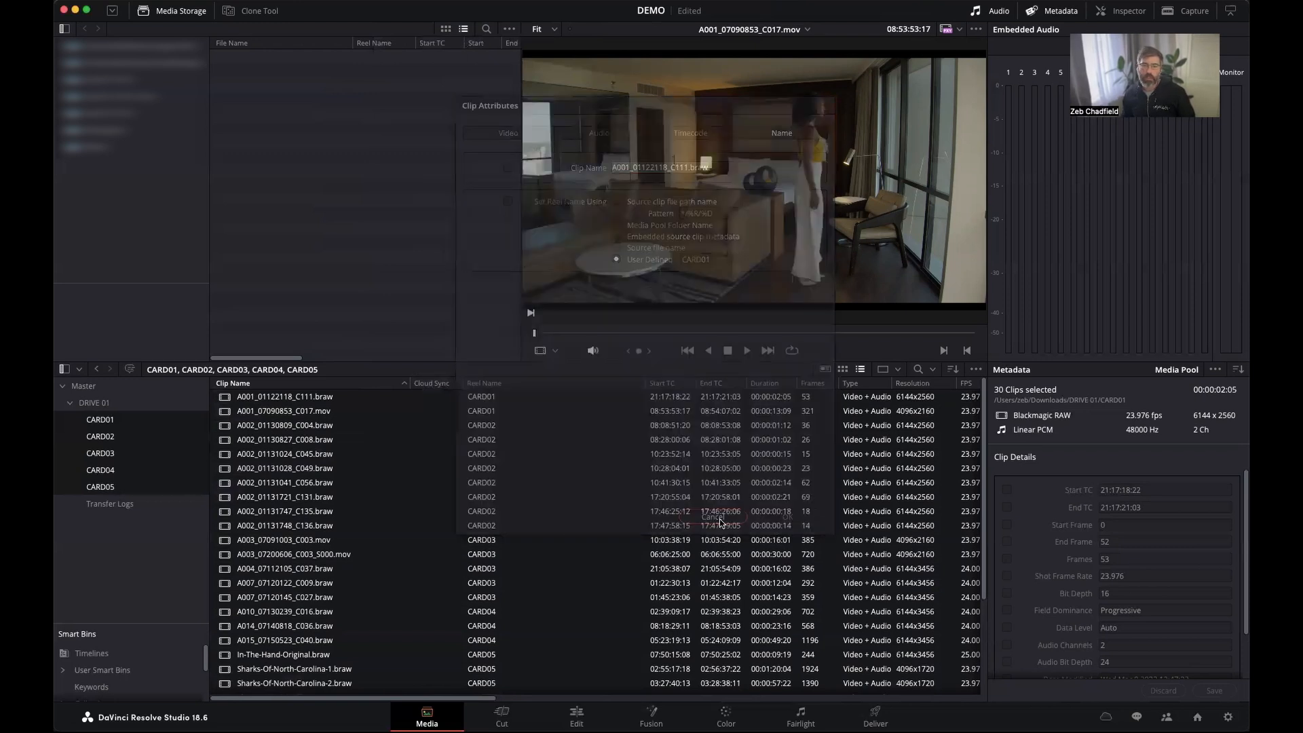
Generate proxy media for all clips in bins CARD01 through CARD05.
click(312, 497)
click(263, 440)
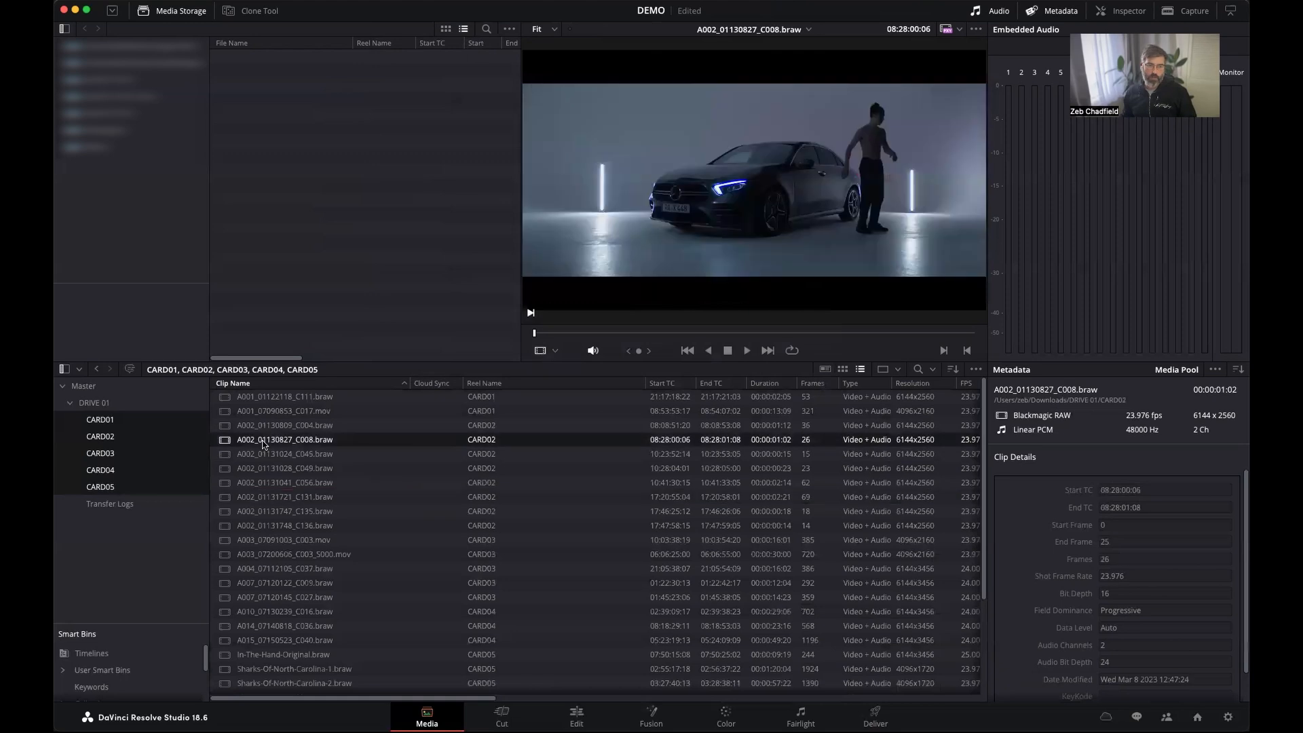
scroll(403, 557, down, 5)
scroll(402, 556, up, 5)
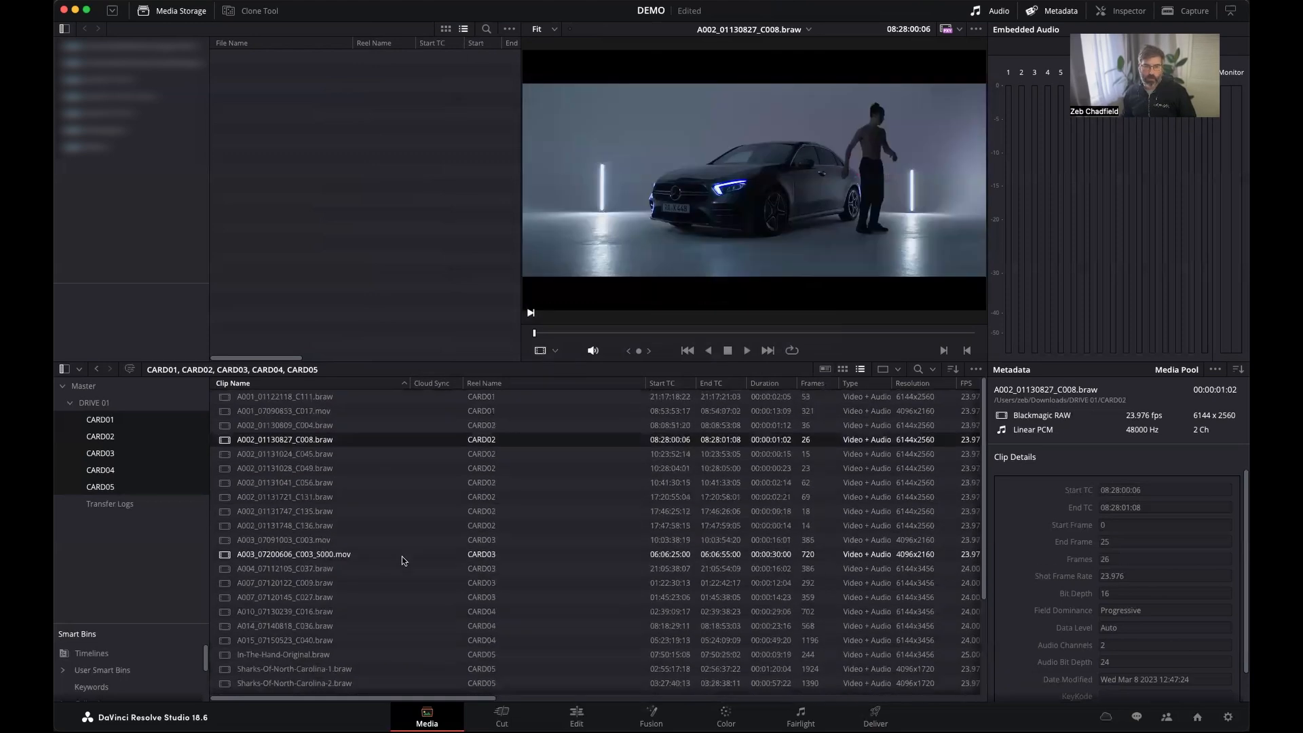
click(317, 483)
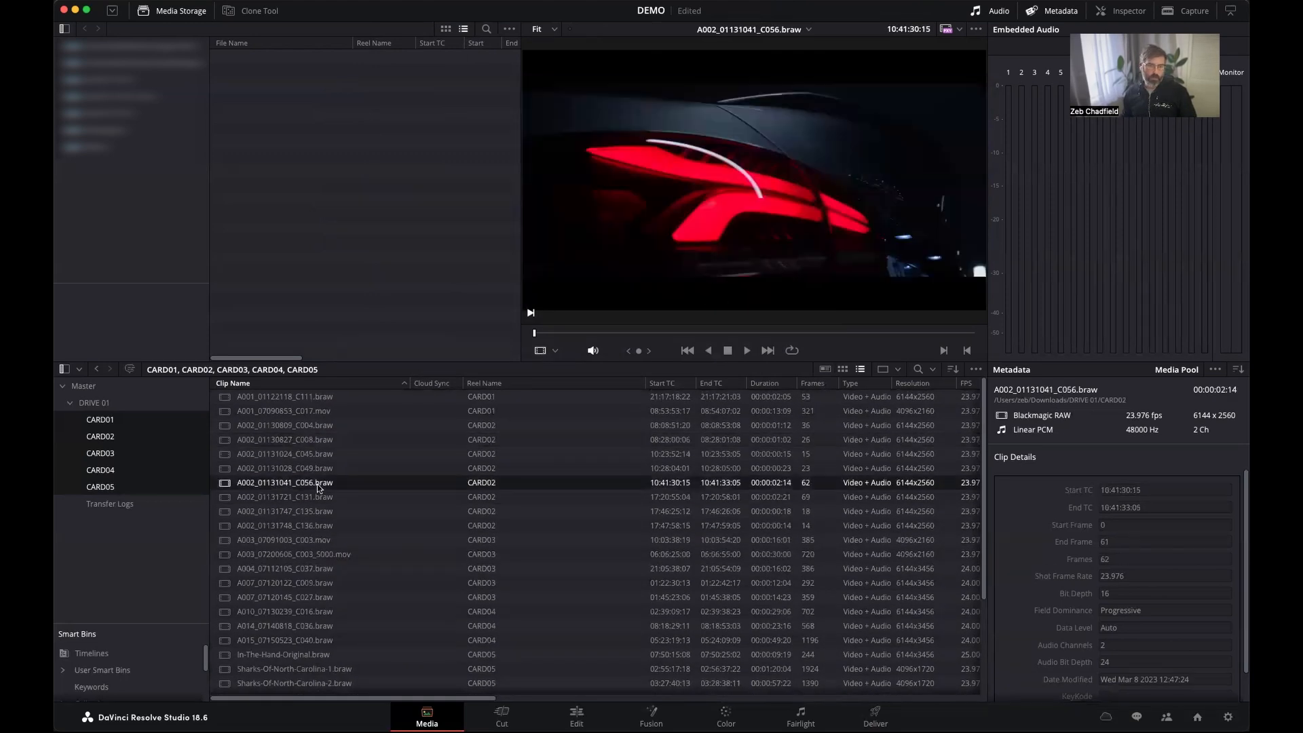
key(super+a)
right_click(322, 447)
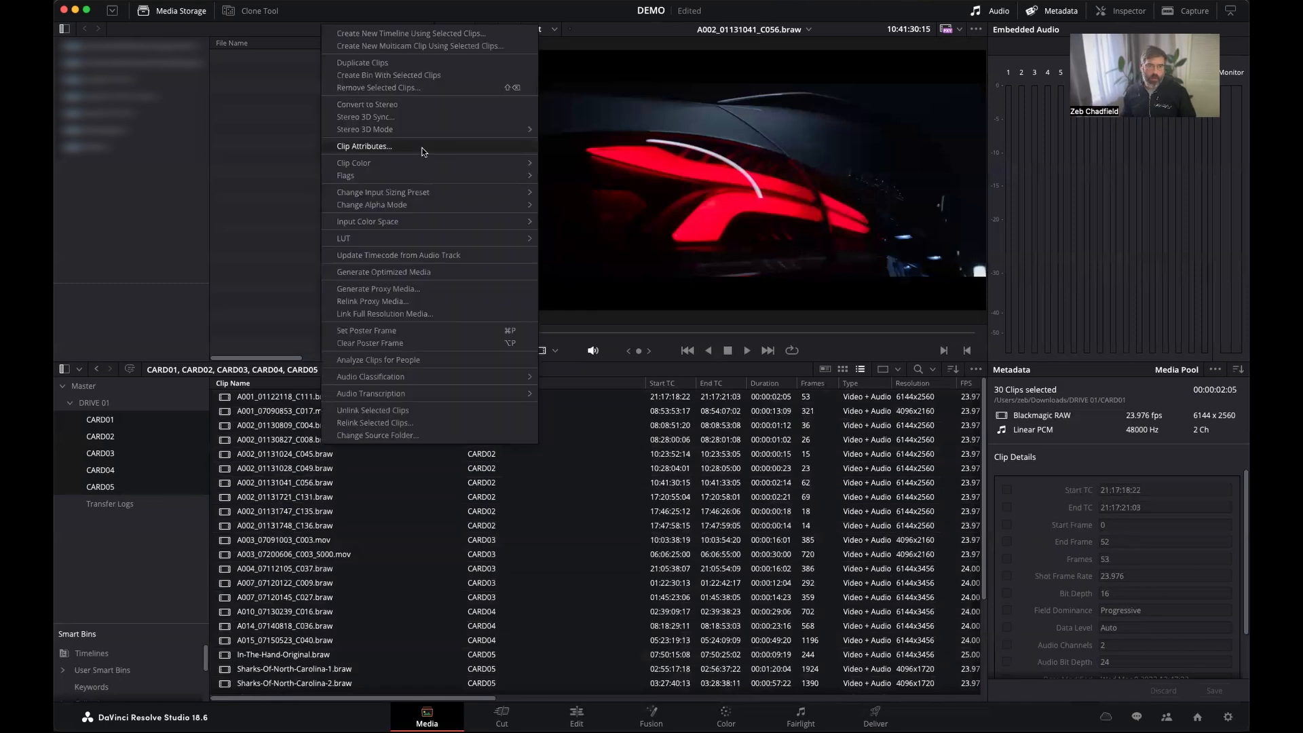
click(384, 290)
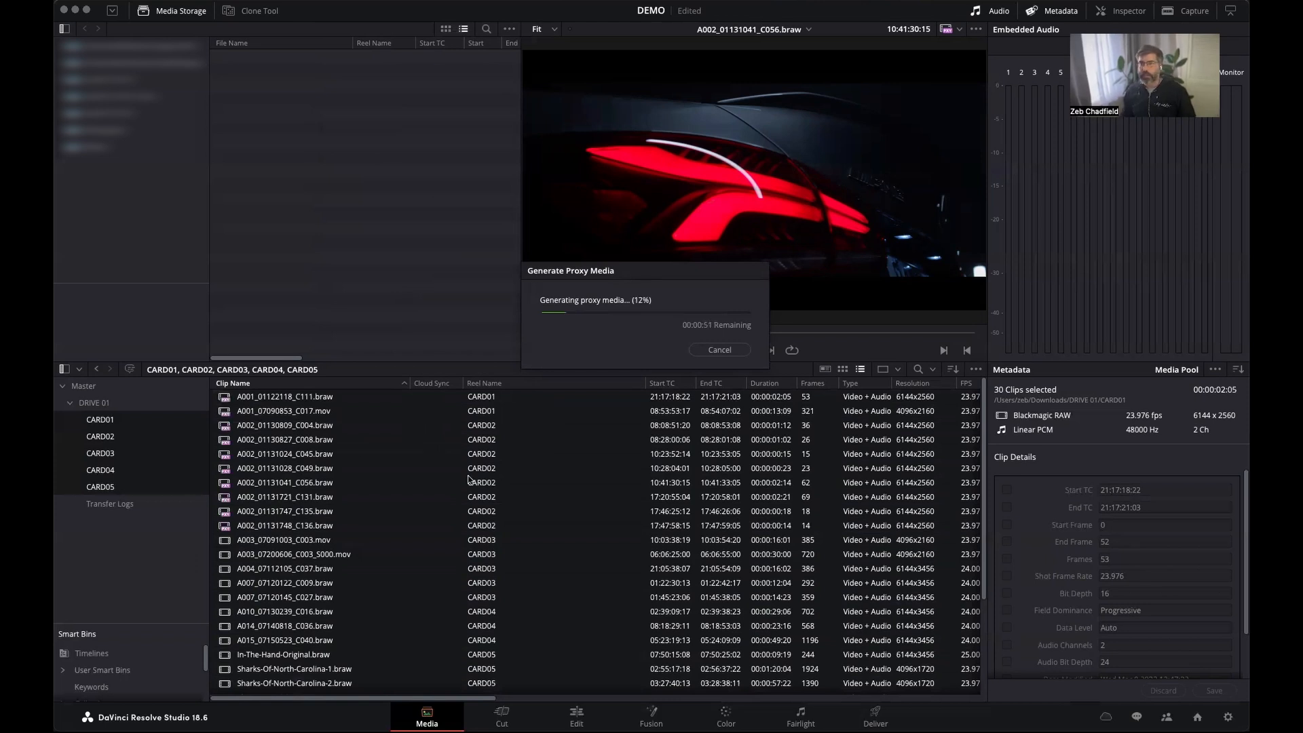
Switch to the Parsec remote session showing the DEMO project and widen the bin list beside its media pool.
key(super+Tab)
key(super+Tab)
key(super+Tab)
key(super+Tab)
key(super+Tab)
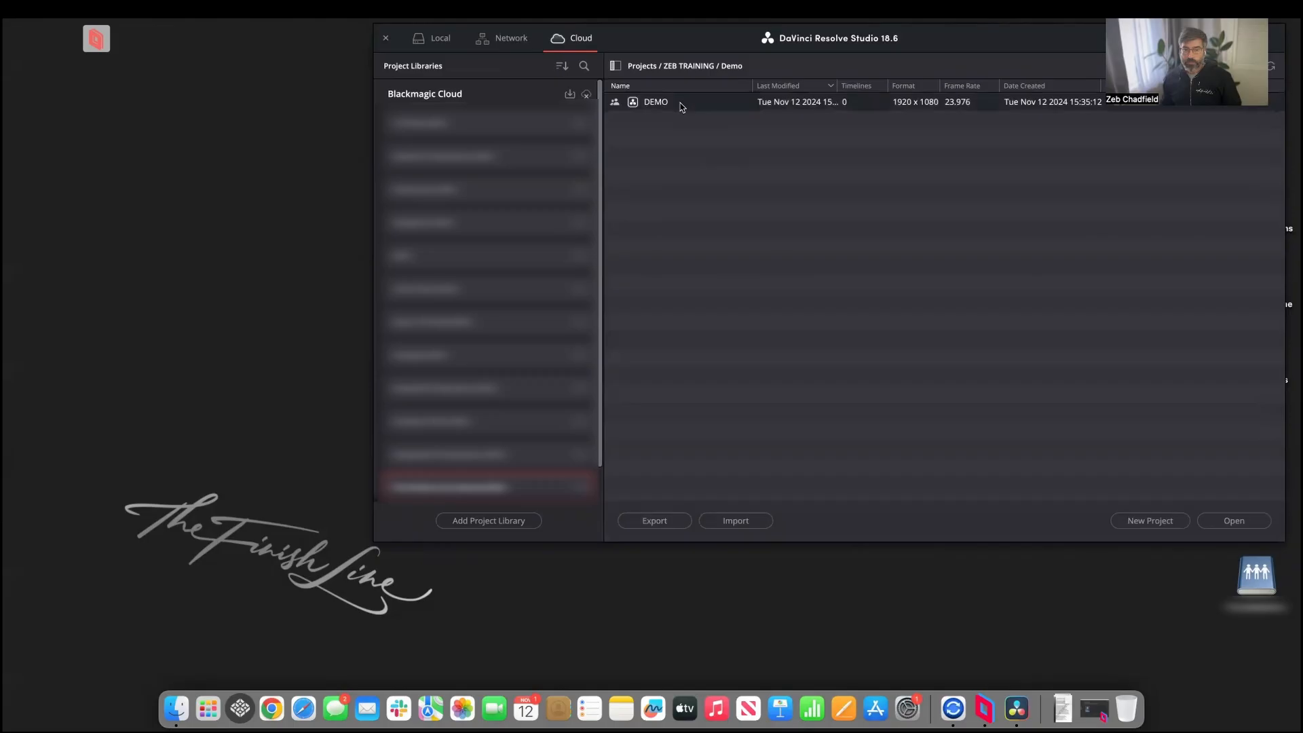
double_click(681, 103)
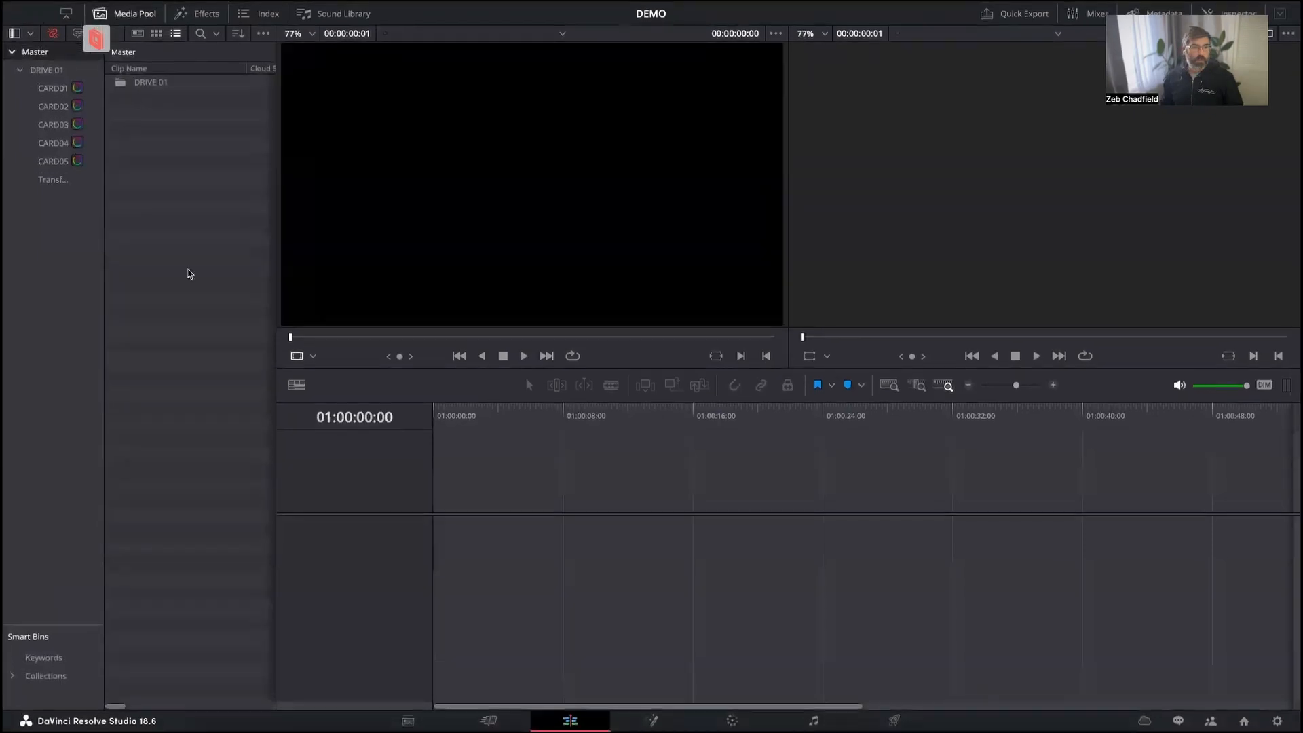
drag(101, 239, 171, 226)
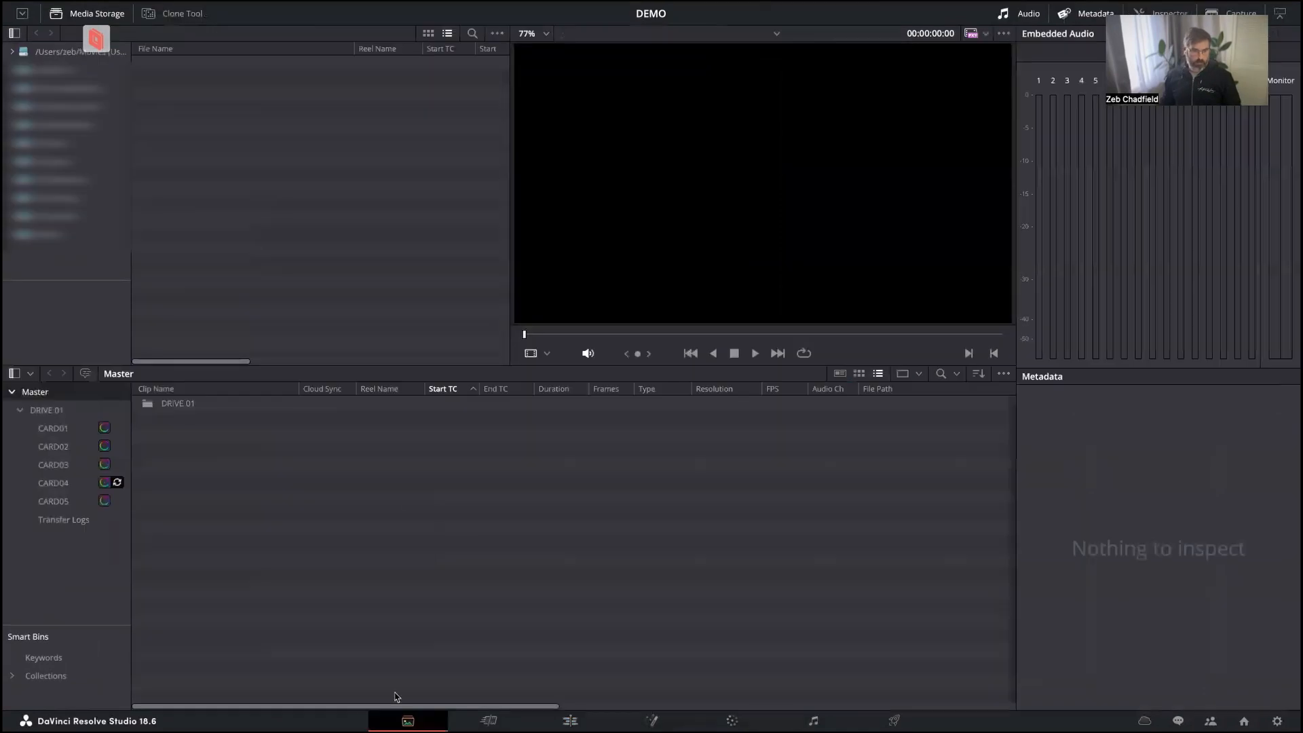
On the Media page of the remote workstation, create a bin named Editor under Master.
click(408, 721)
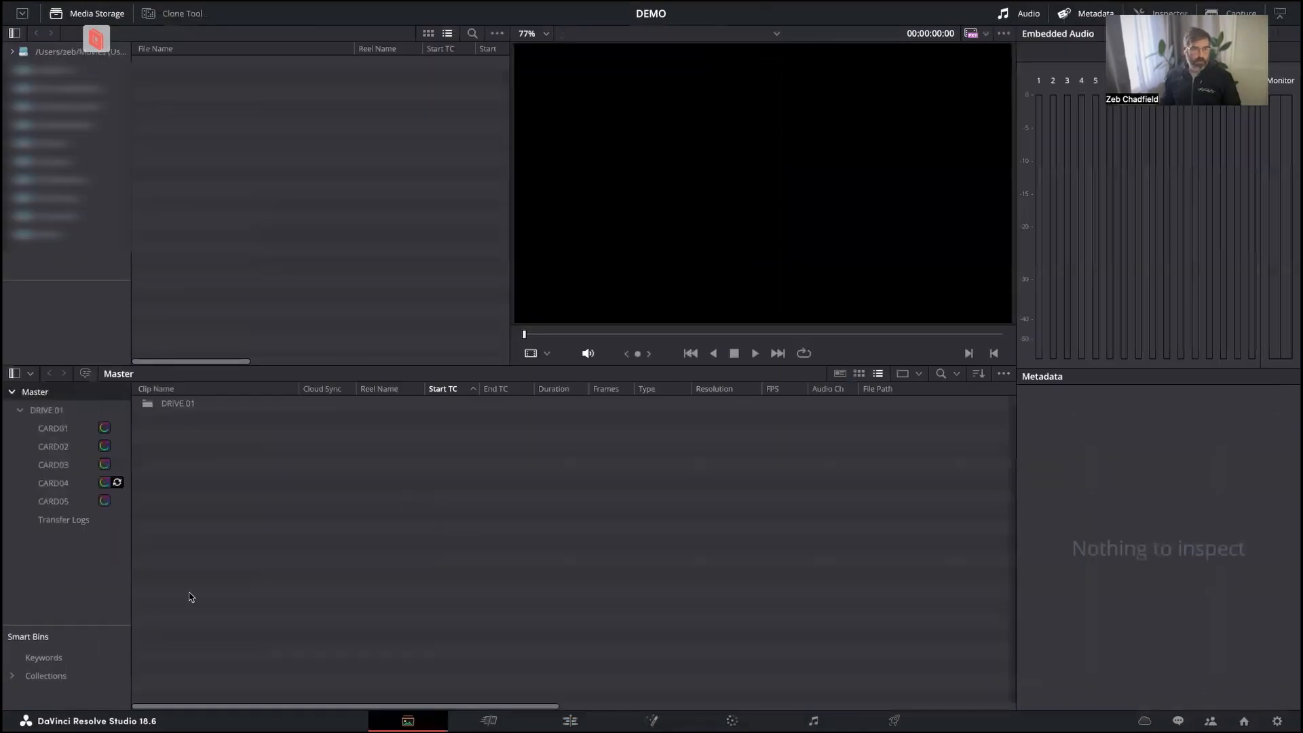
right_click(76, 399)
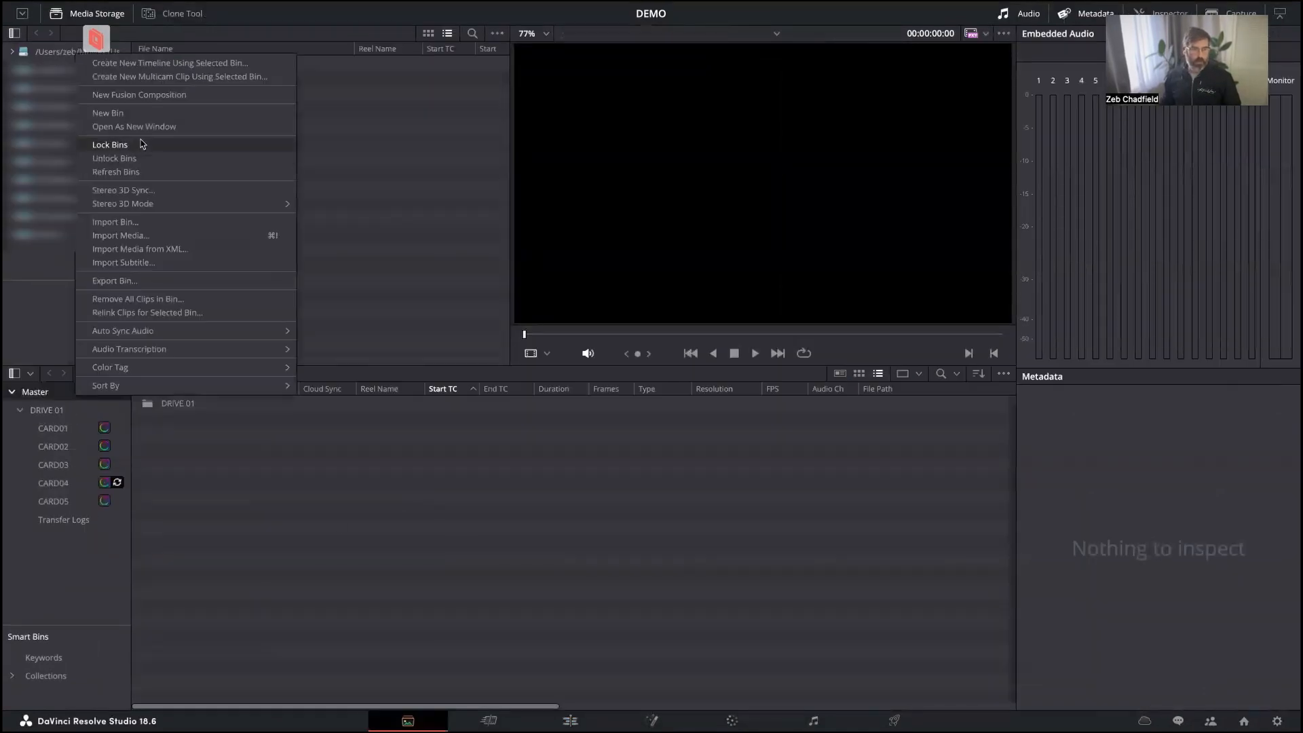
click(138, 115)
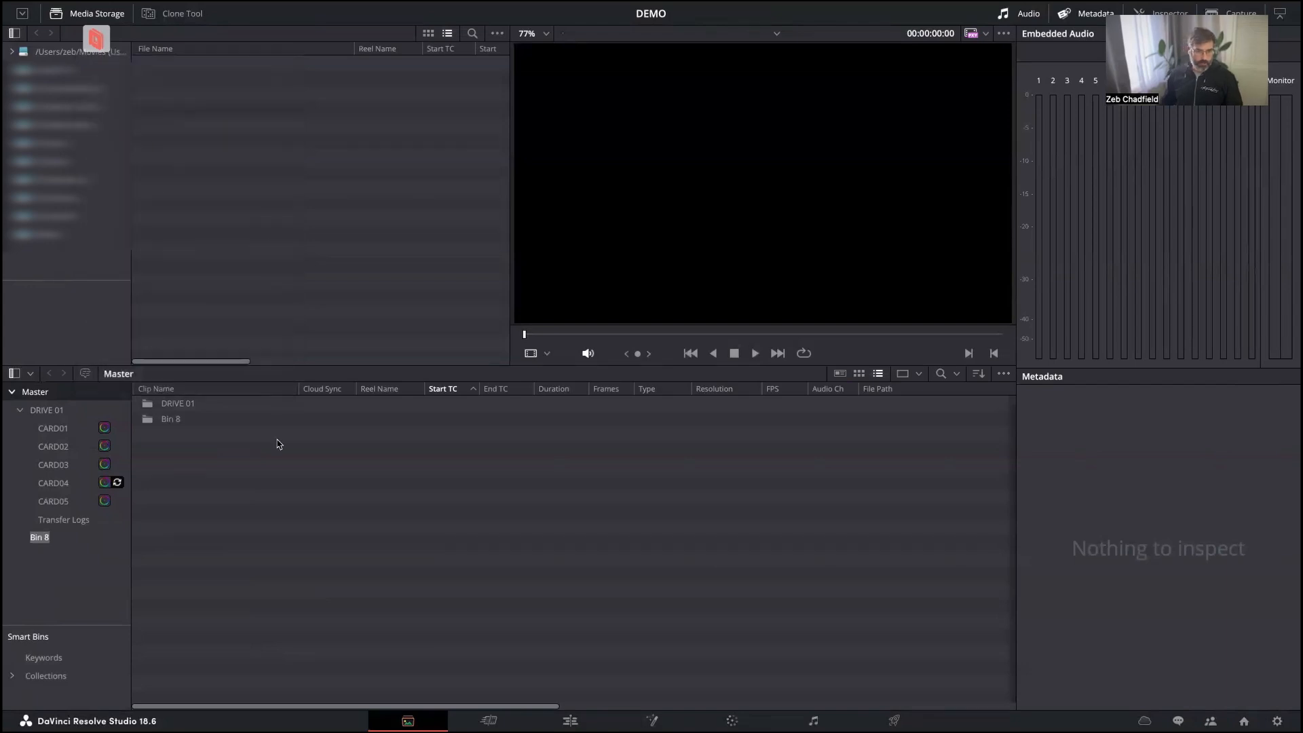
text(Editor)
key(Return)
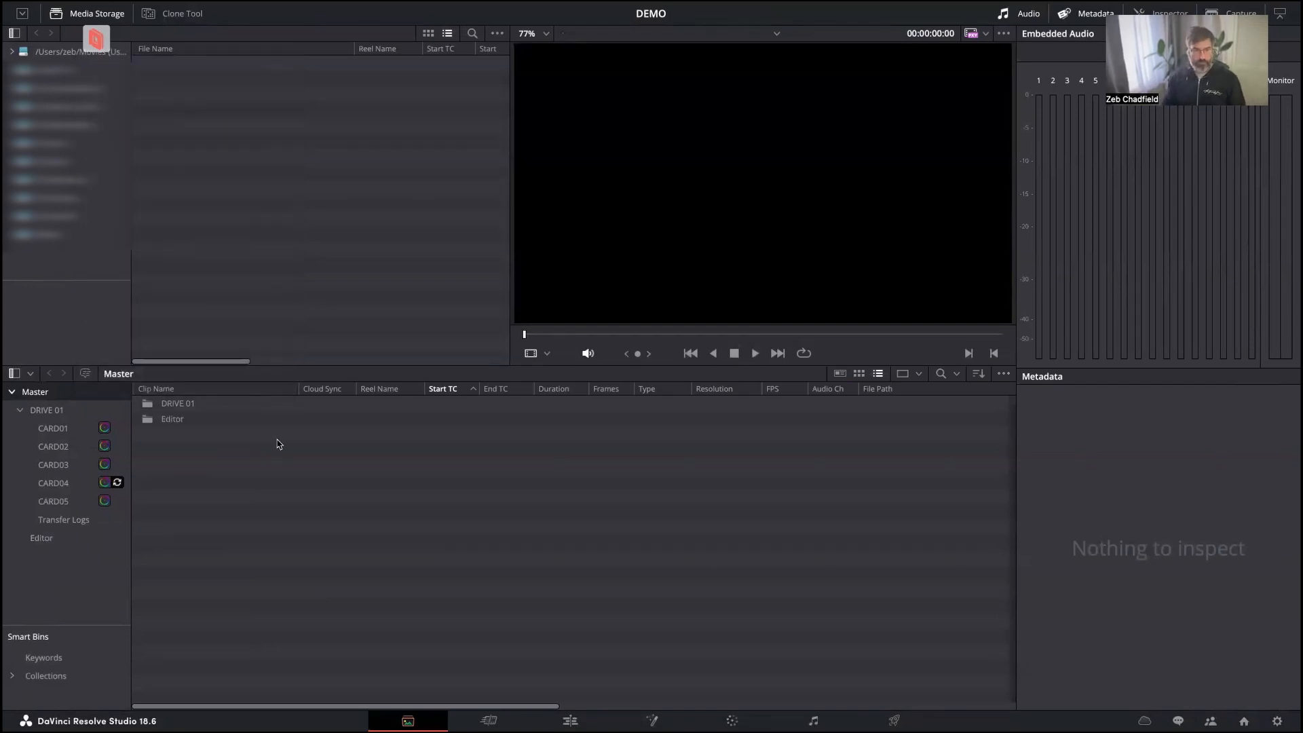
Create a new timeline in the Editor bin from the Edit page.
click(93, 538)
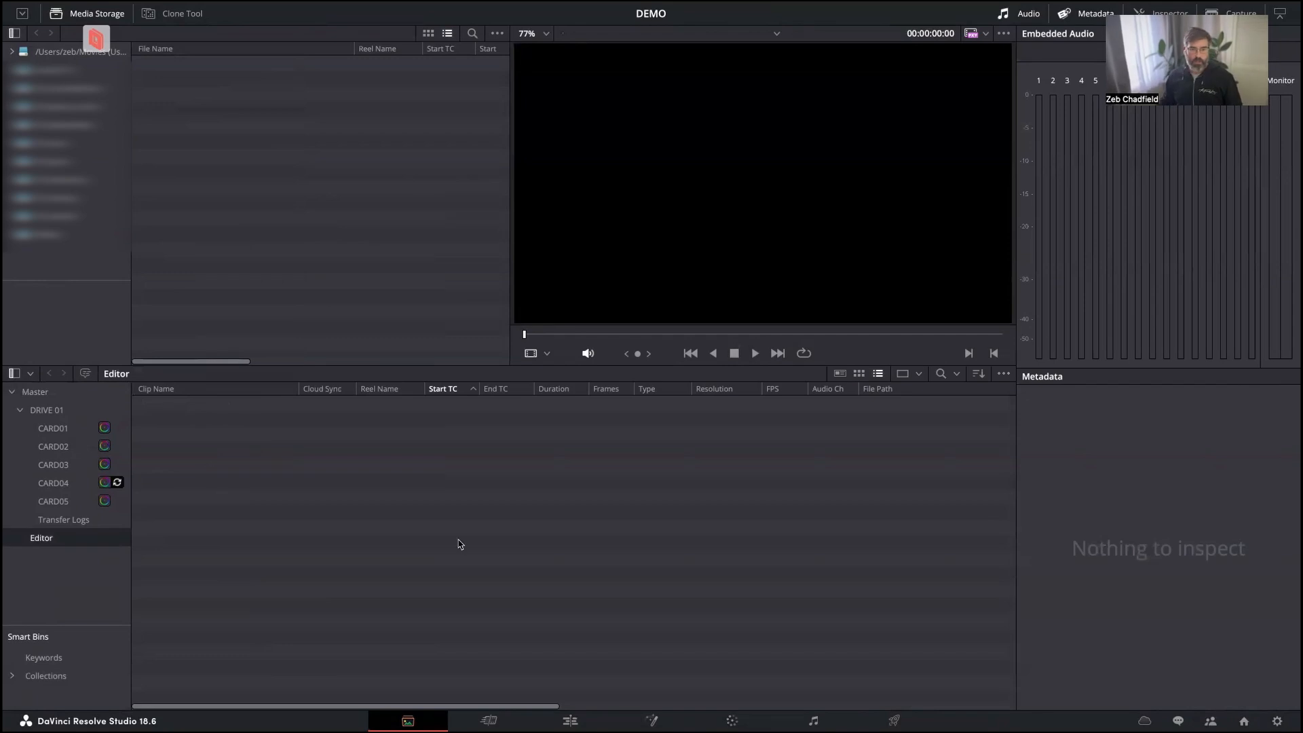
click(569, 722)
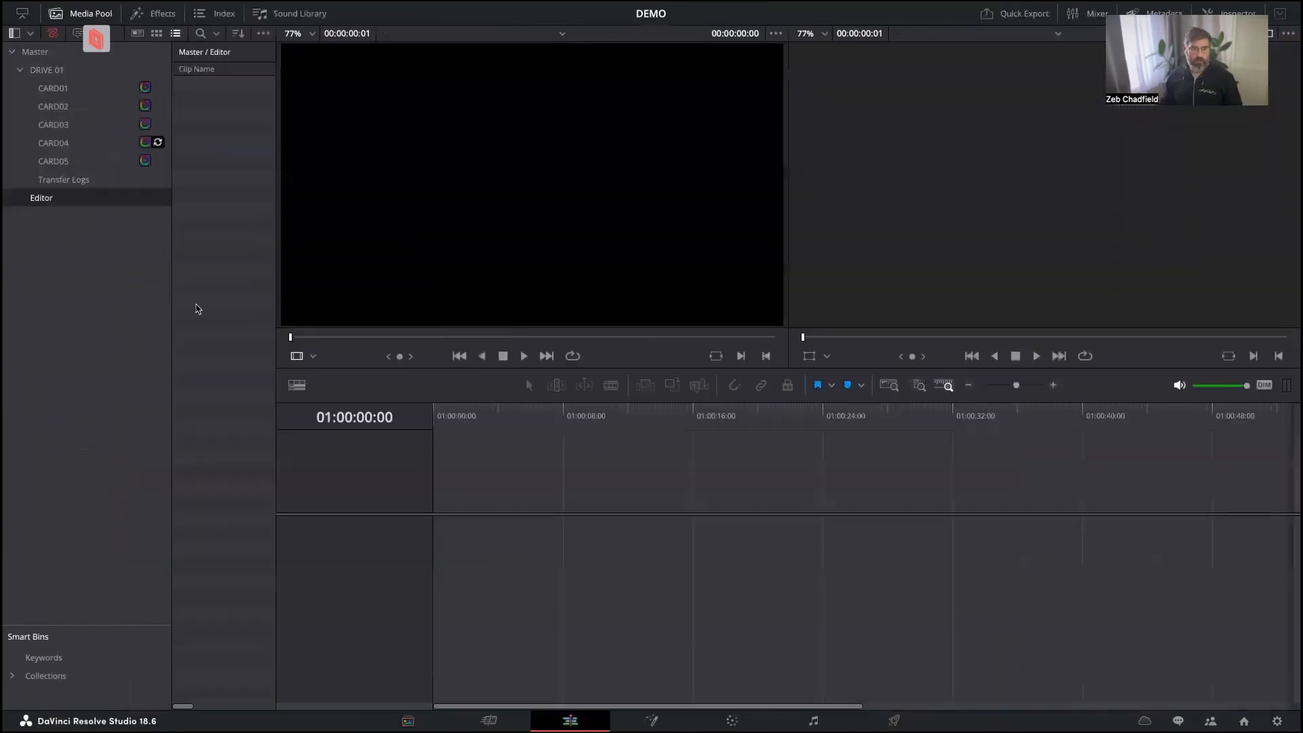
right_click(224, 155)
mouse_move(251, 163)
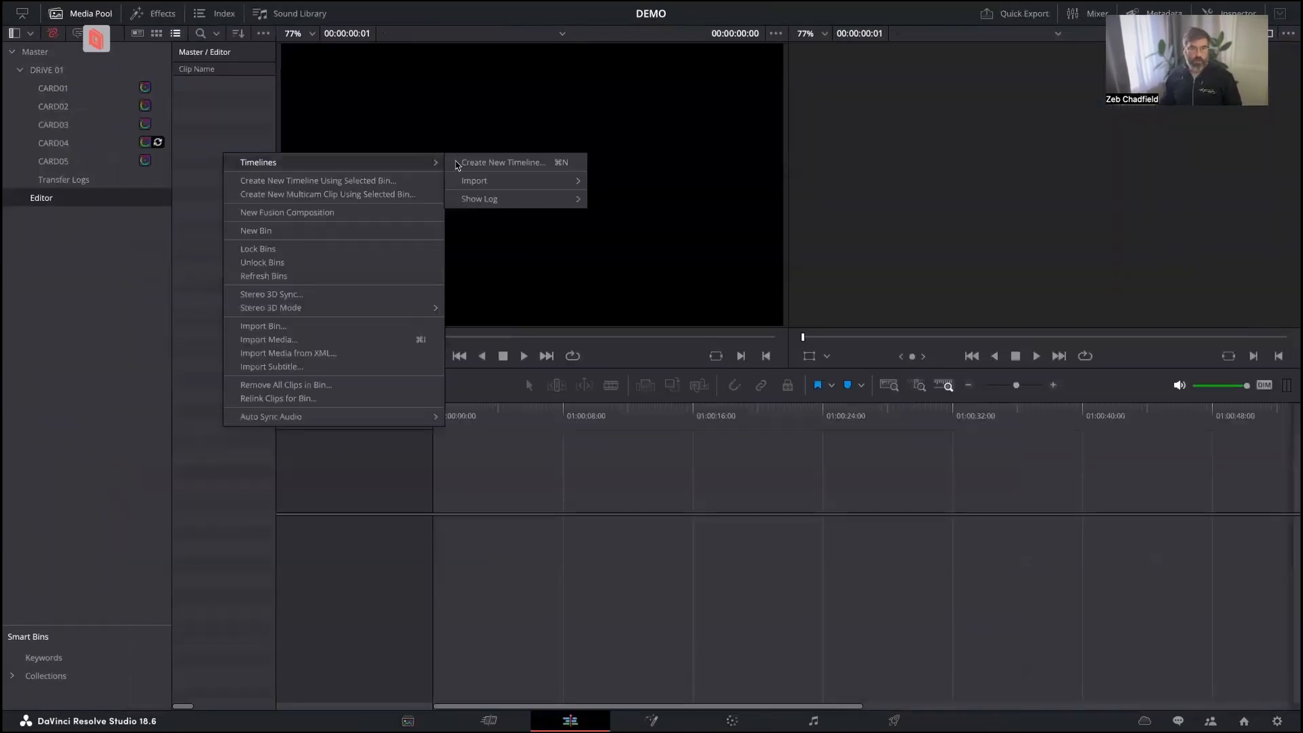
click(489, 161)
click(749, 427)
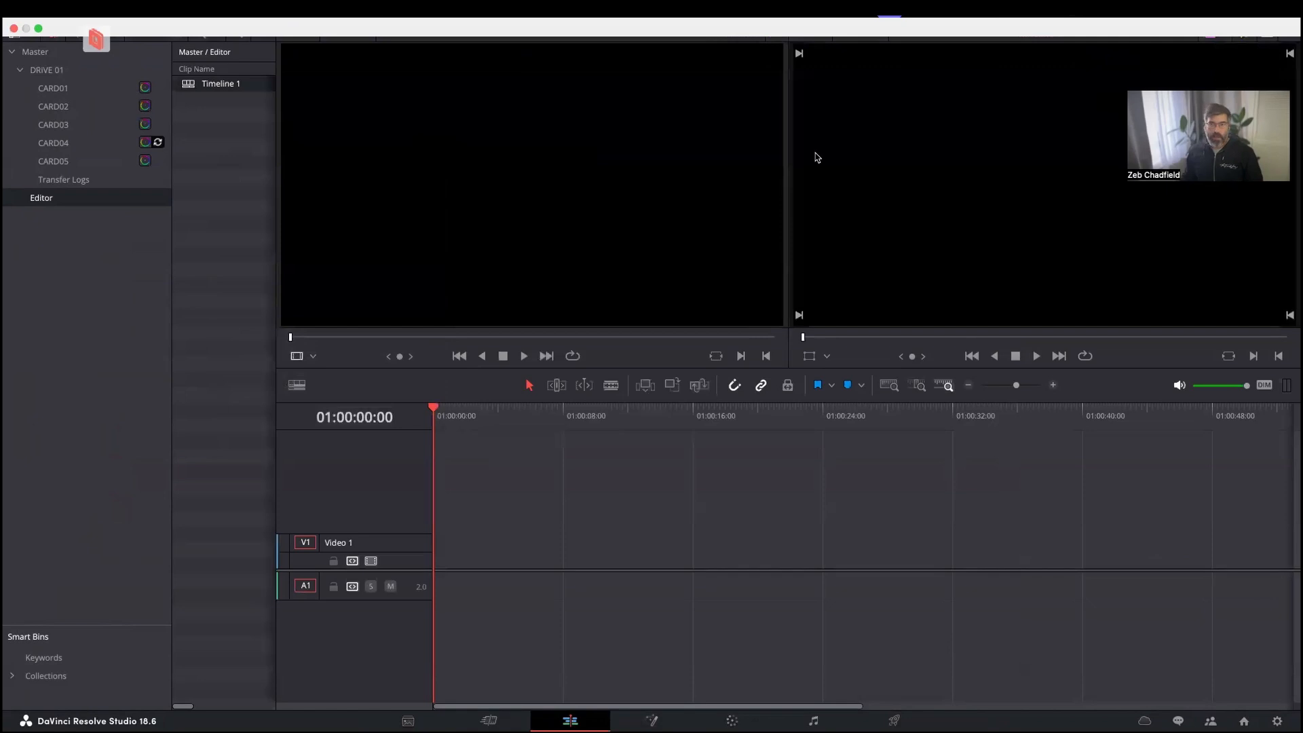
Load A001_07090853_C017.mov from bin CARD01 in the source viewer and scrub through it to check its playback.
click(68, 88)
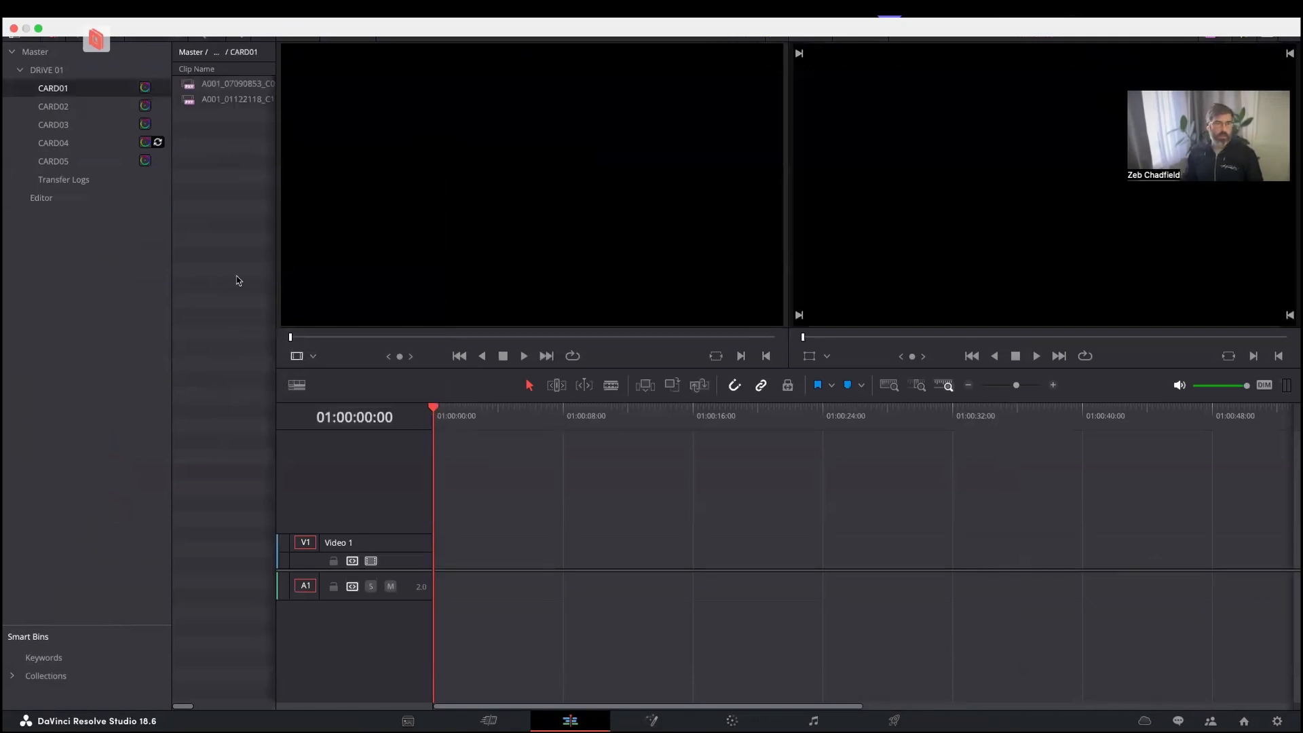
click(201, 87)
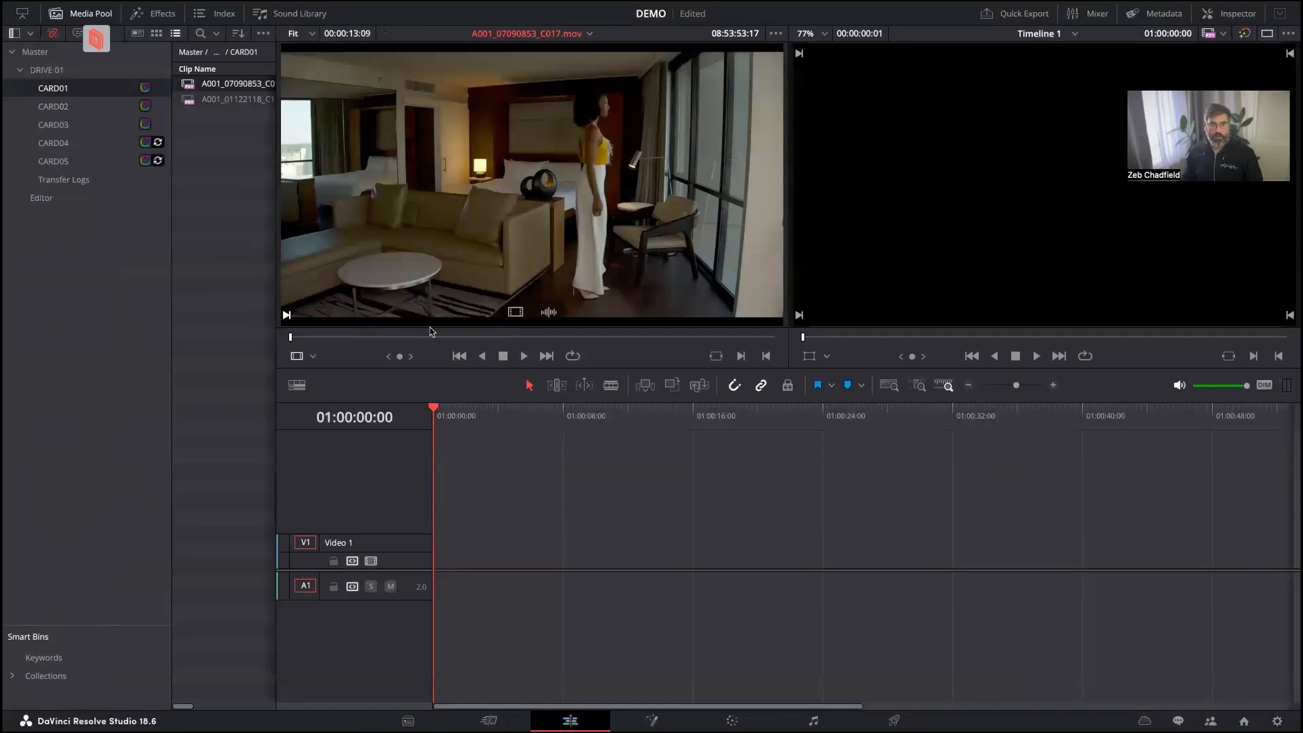
drag(430, 331, 582, 332)
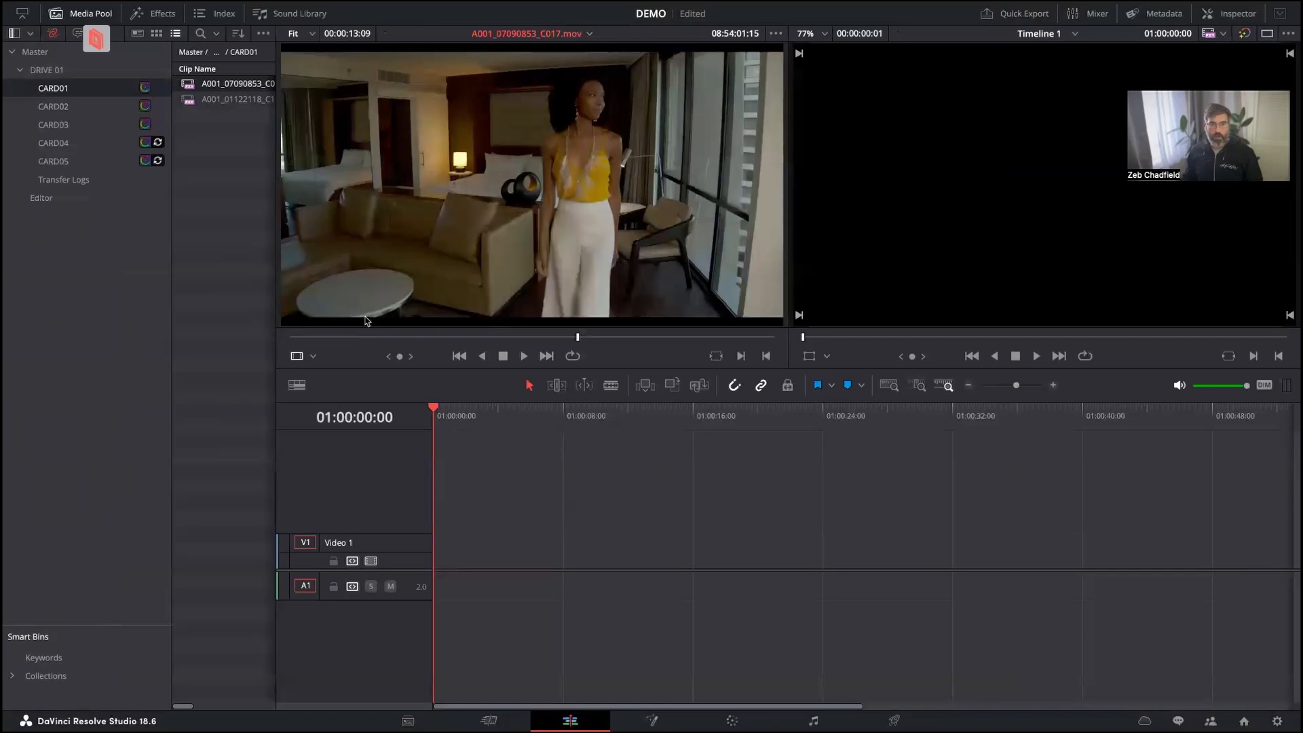
click(398, 334)
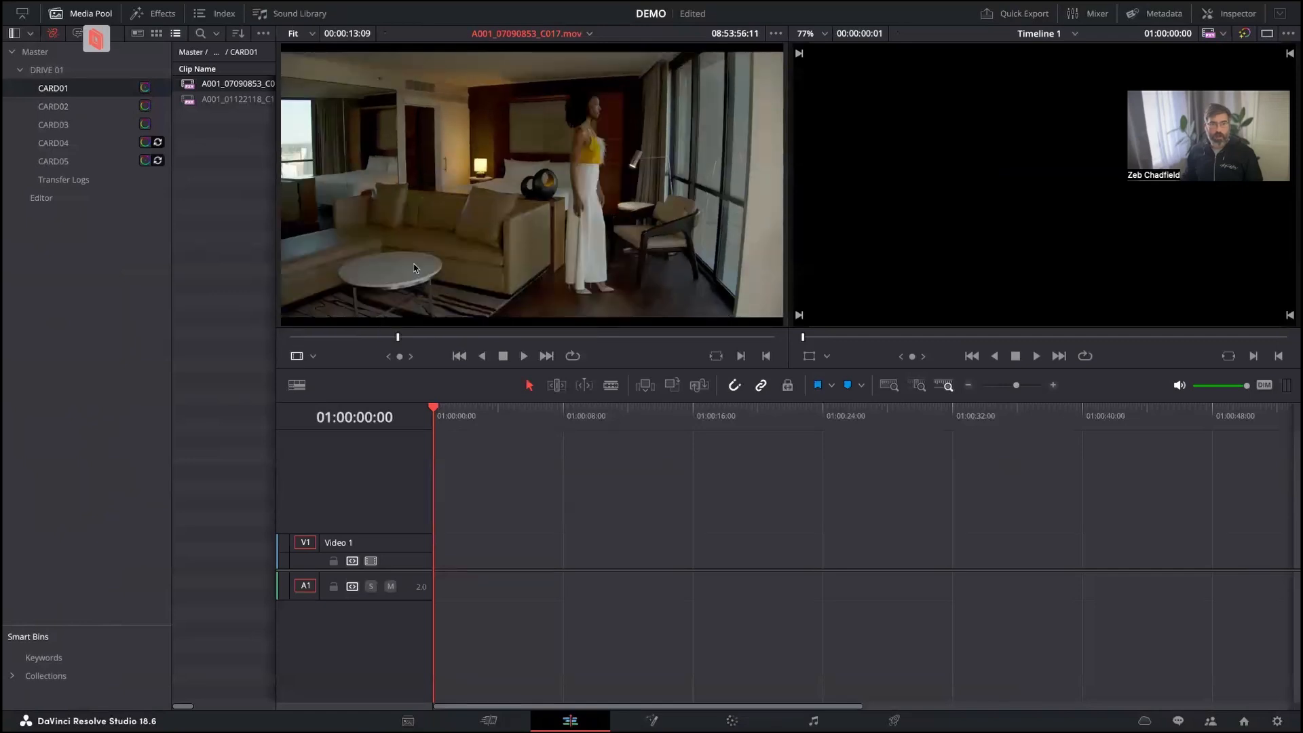
Add both clips of bin CARD01 to the start of the new timeline on Video 1.
click(225, 99)
click(215, 137)
drag(216, 131, 442, 562)
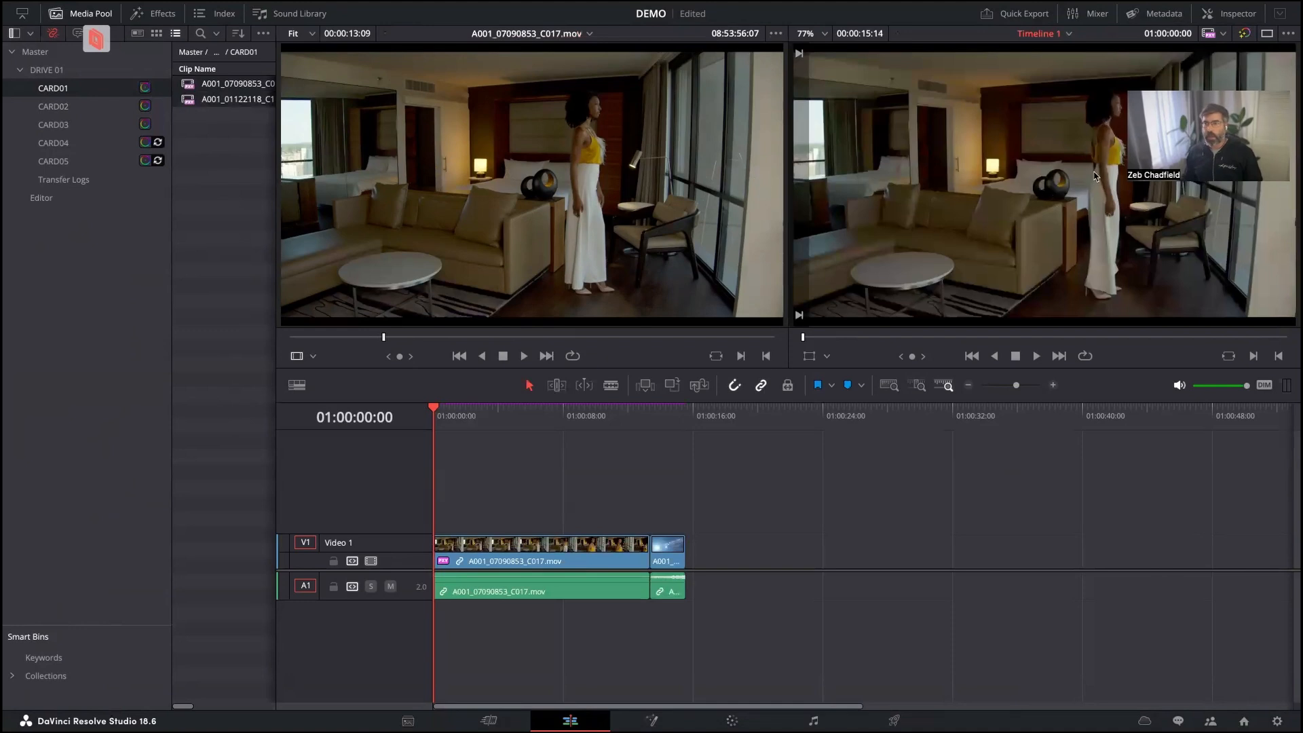
Disable all proxies to check whether the camera originals are available, and switch back to Prefer Proxies.
click(1210, 33)
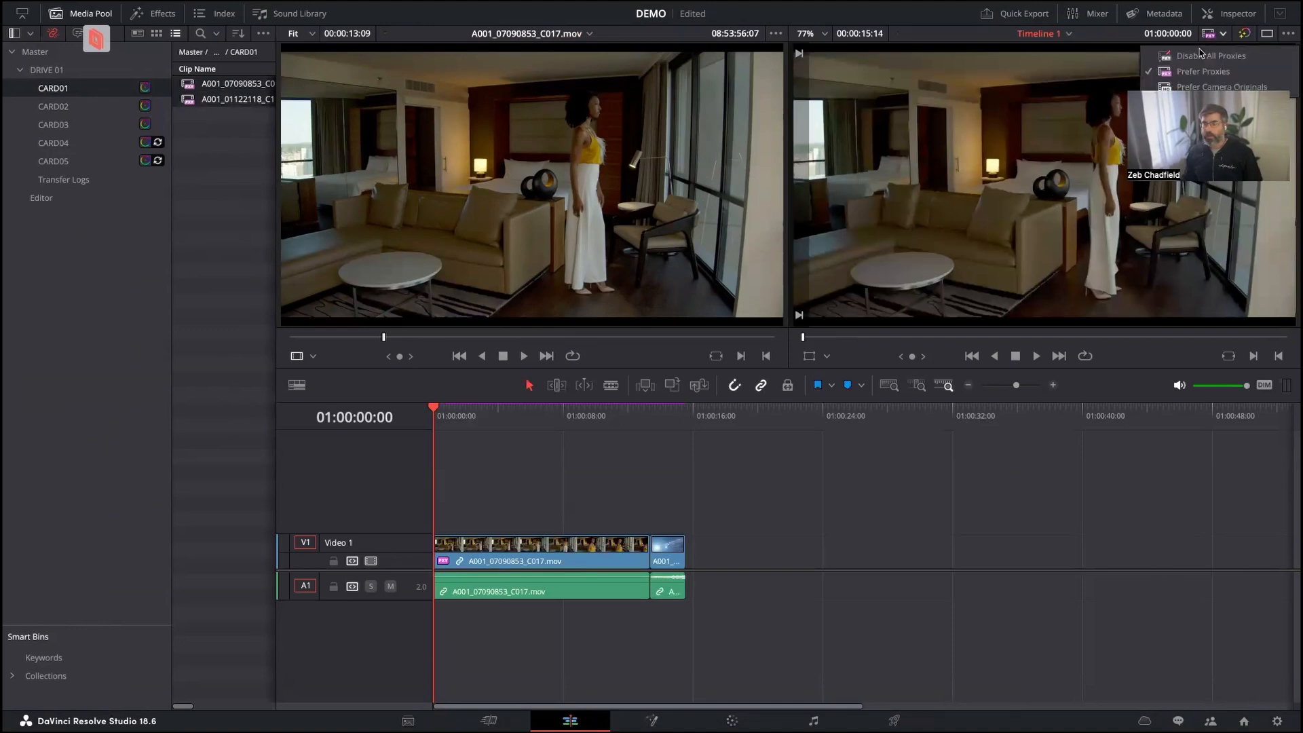
click(1201, 55)
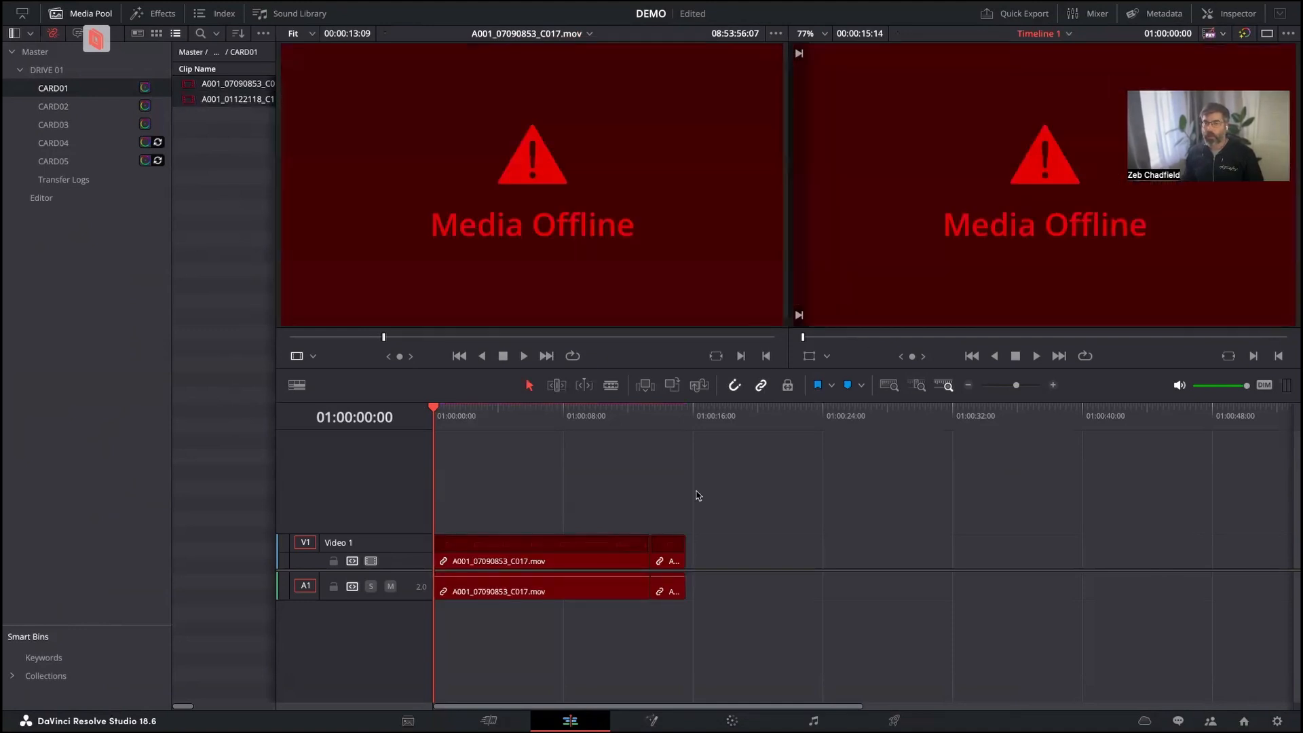
click(1211, 34)
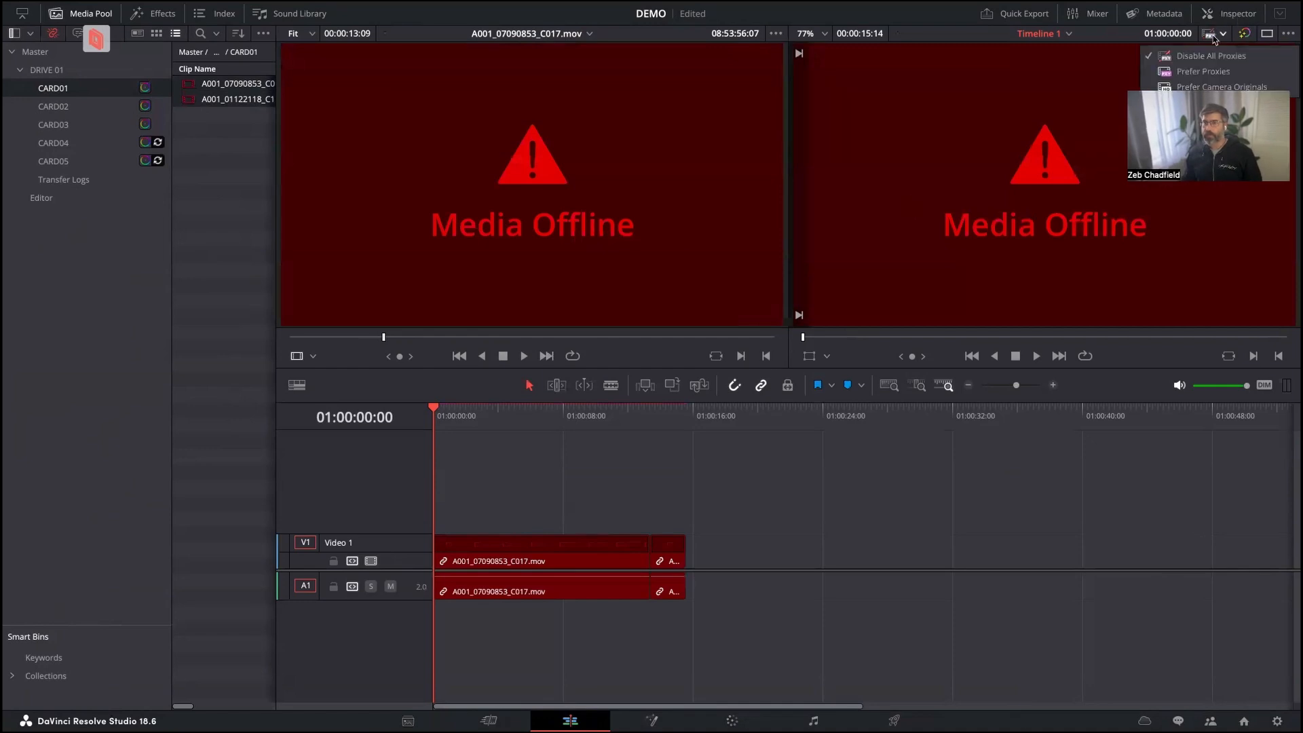
click(1203, 71)
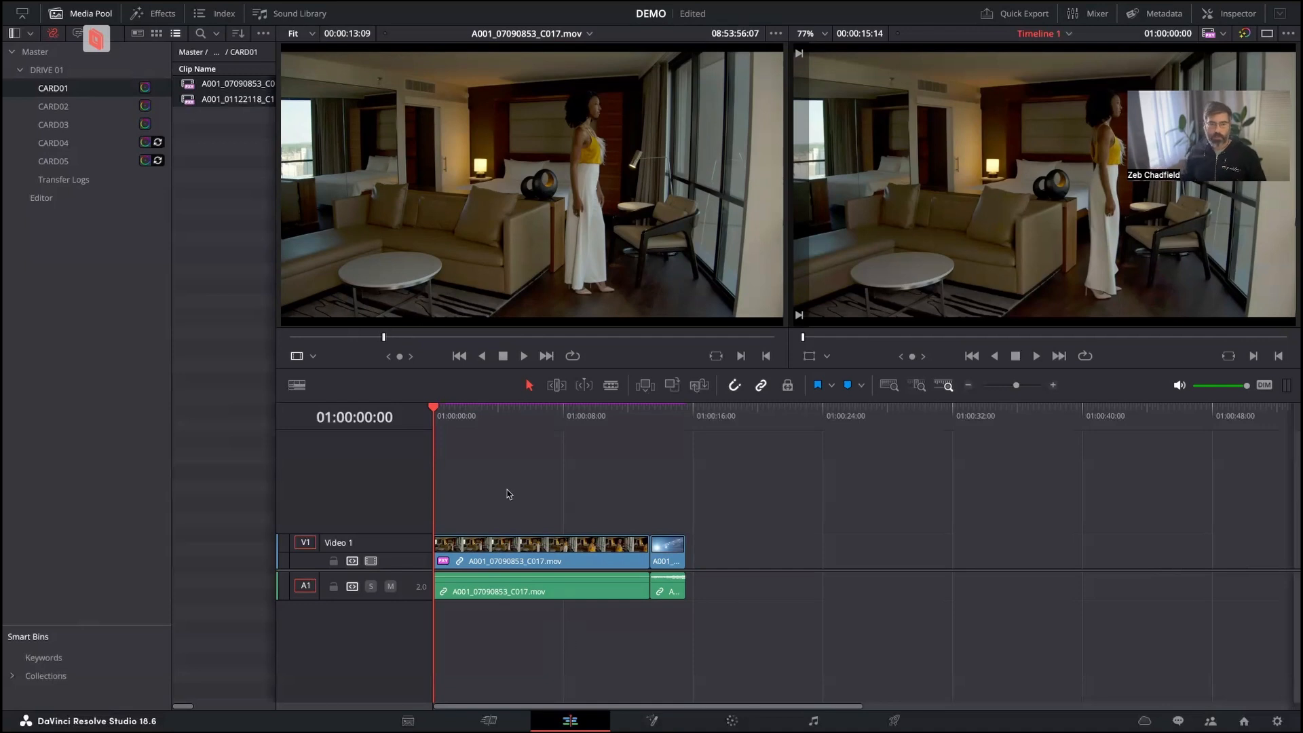
Move the playhead to the end of the timeline and look through the clips in bins CARD01 to CARD05.
key(Down)
key(Down)
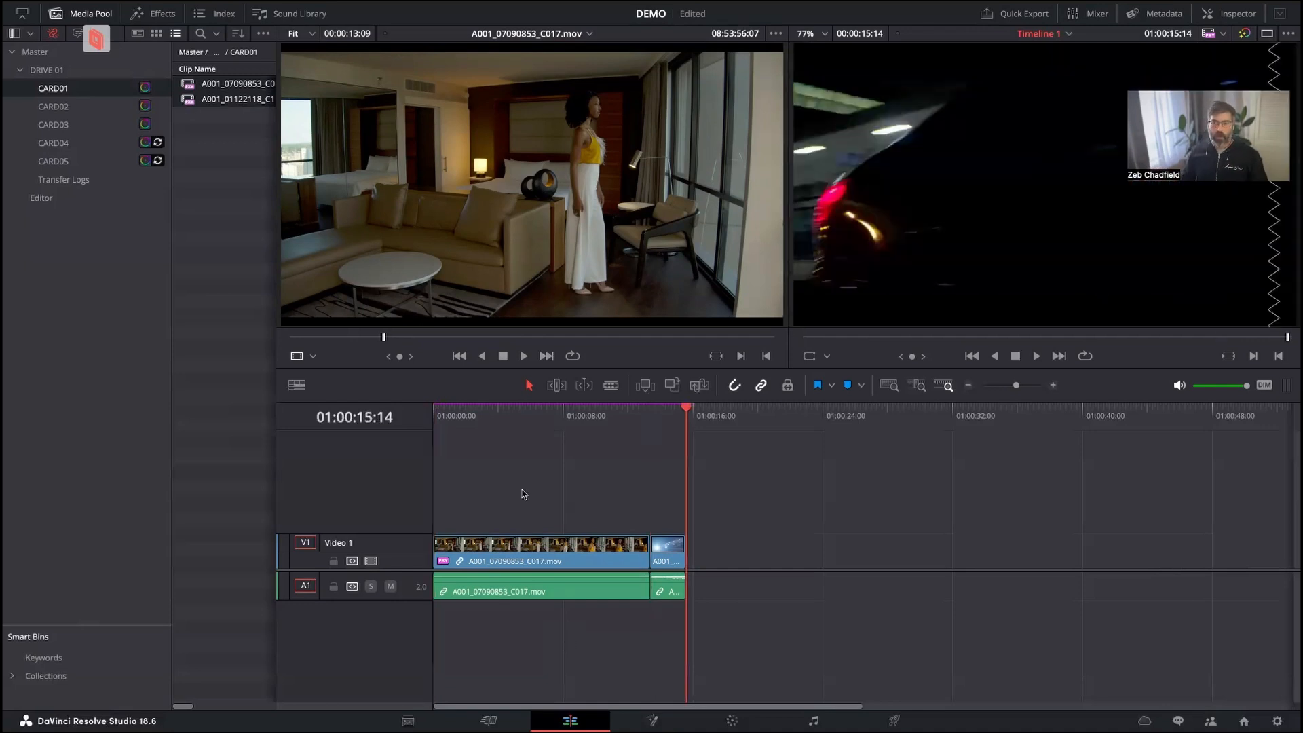
click(104, 106)
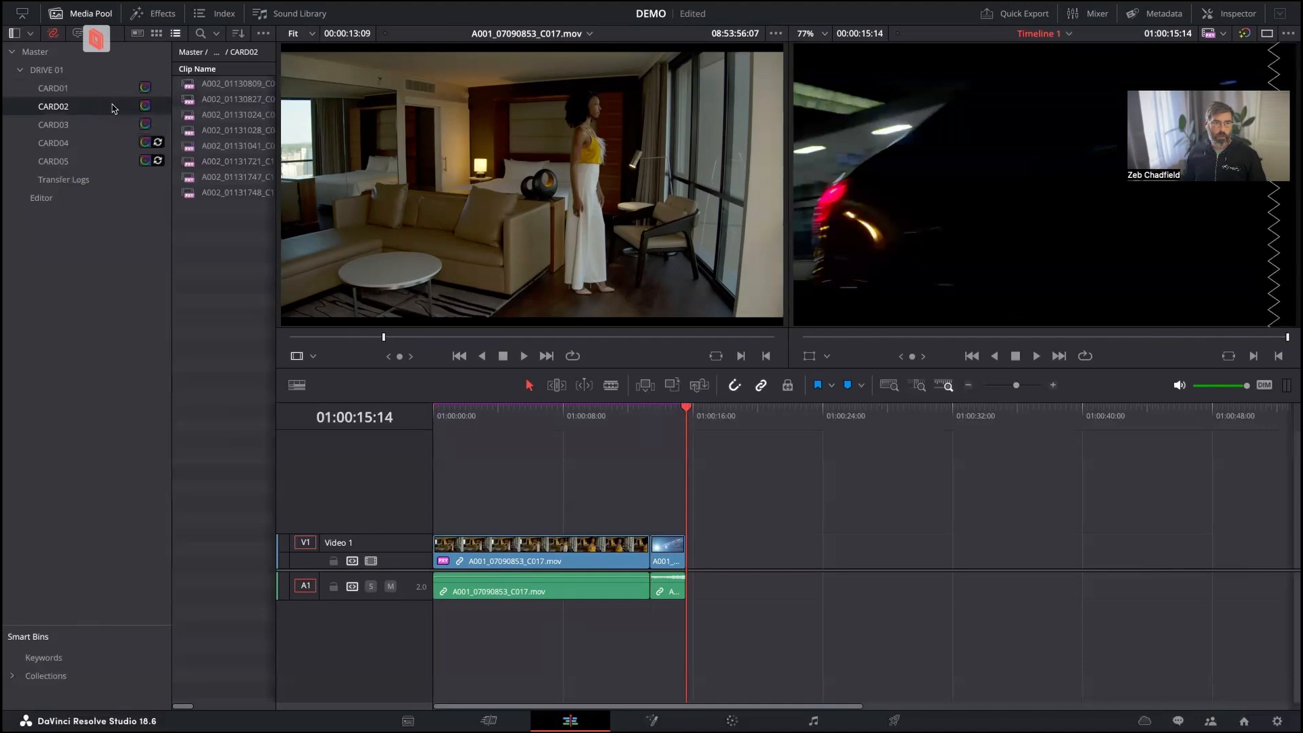
click(109, 125)
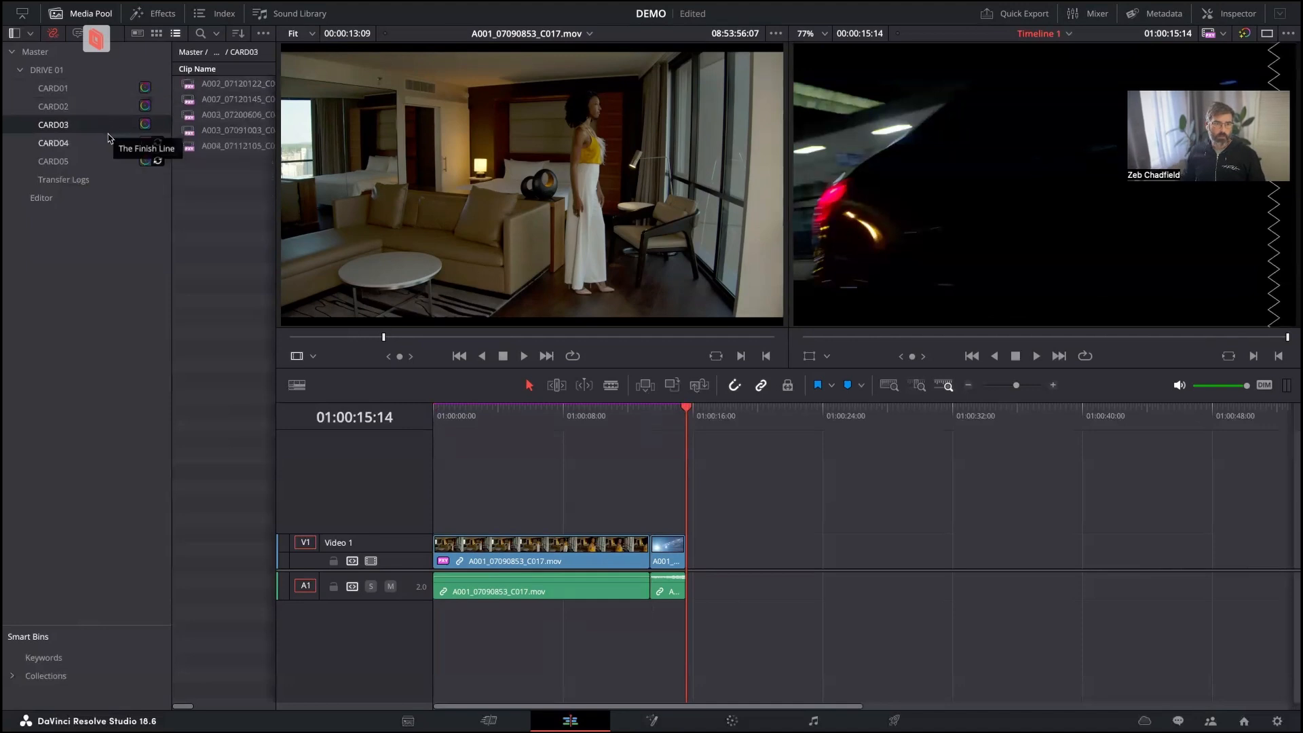
click(109, 141)
click(102, 161)
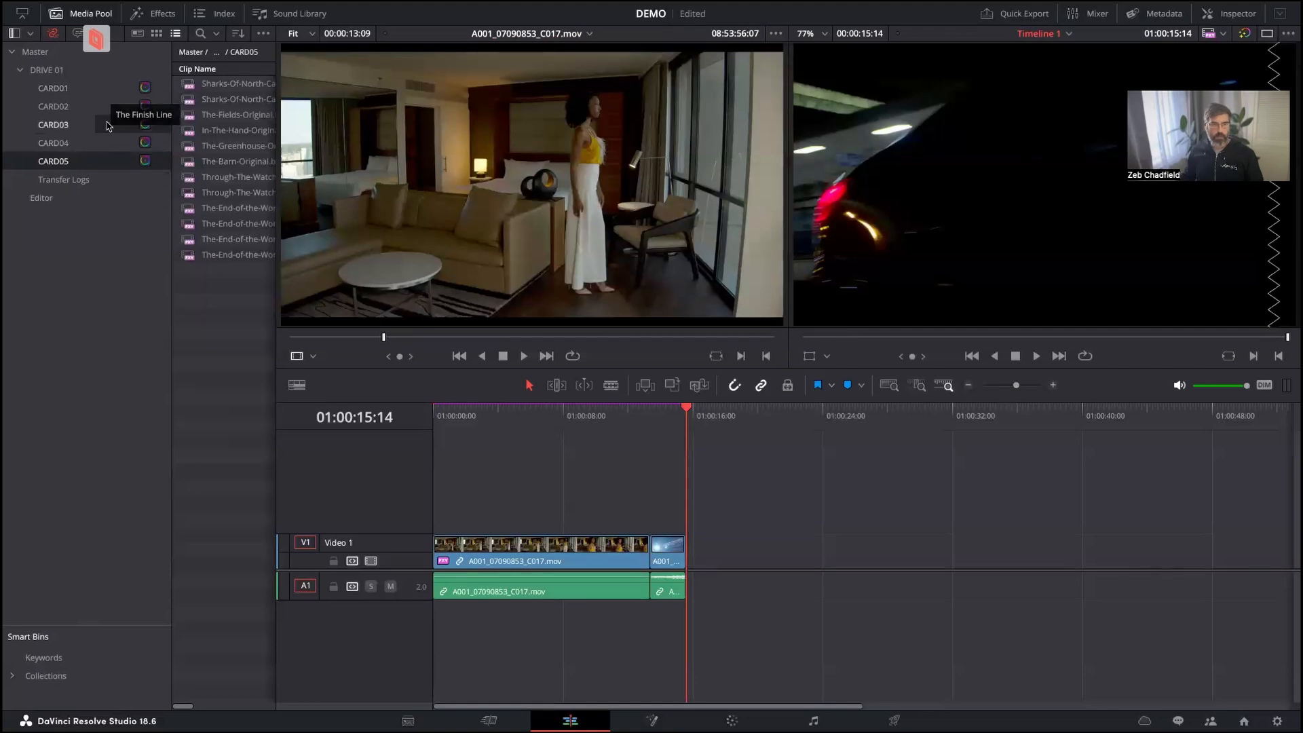
click(102, 94)
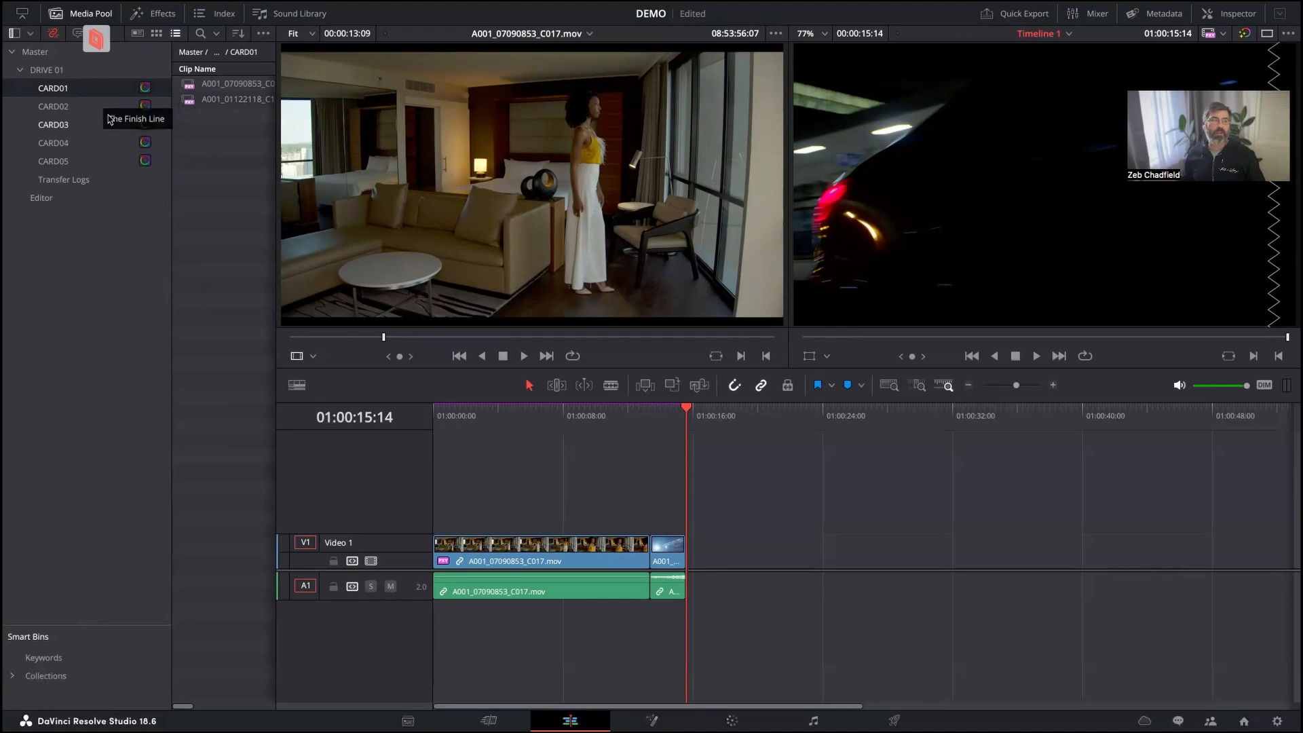
click(103, 108)
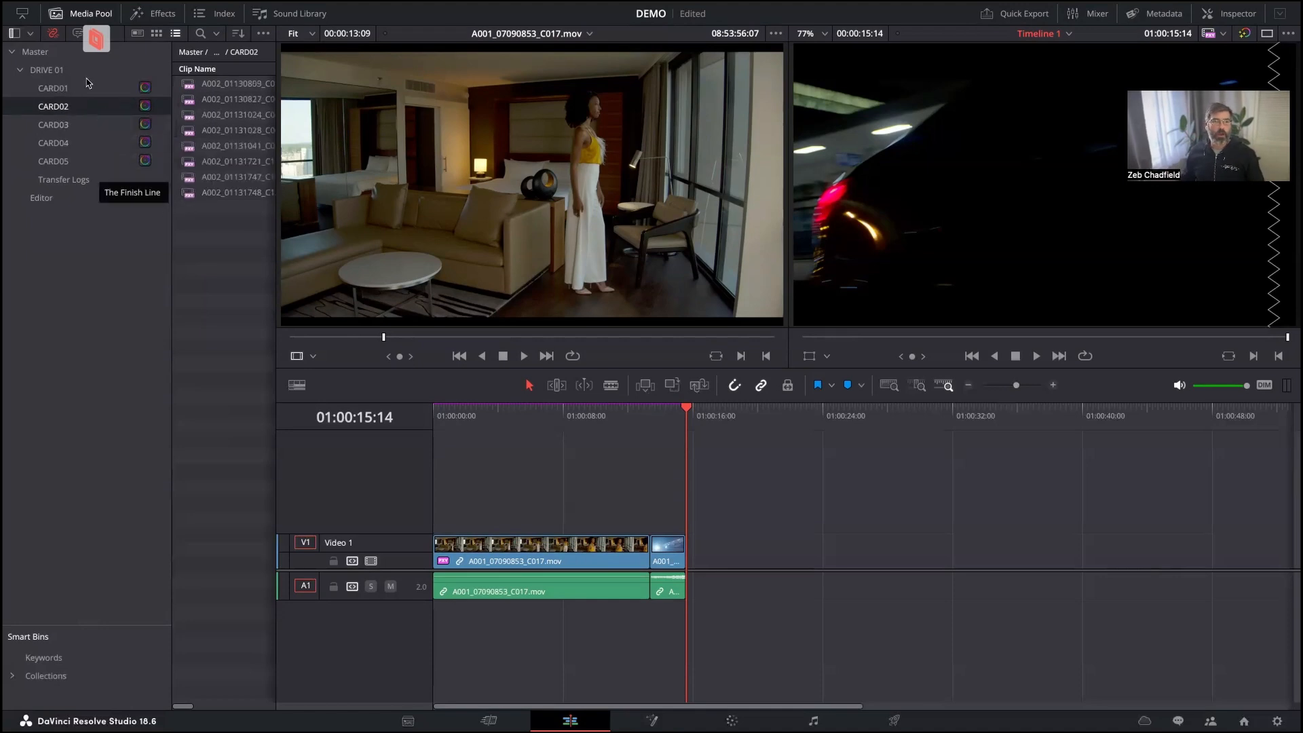
Replace the timeline's contents with all clips from bins CARD01 to CARD05, starting at its beginning on Video 1.
click(85, 89)
shift+click(89, 162)
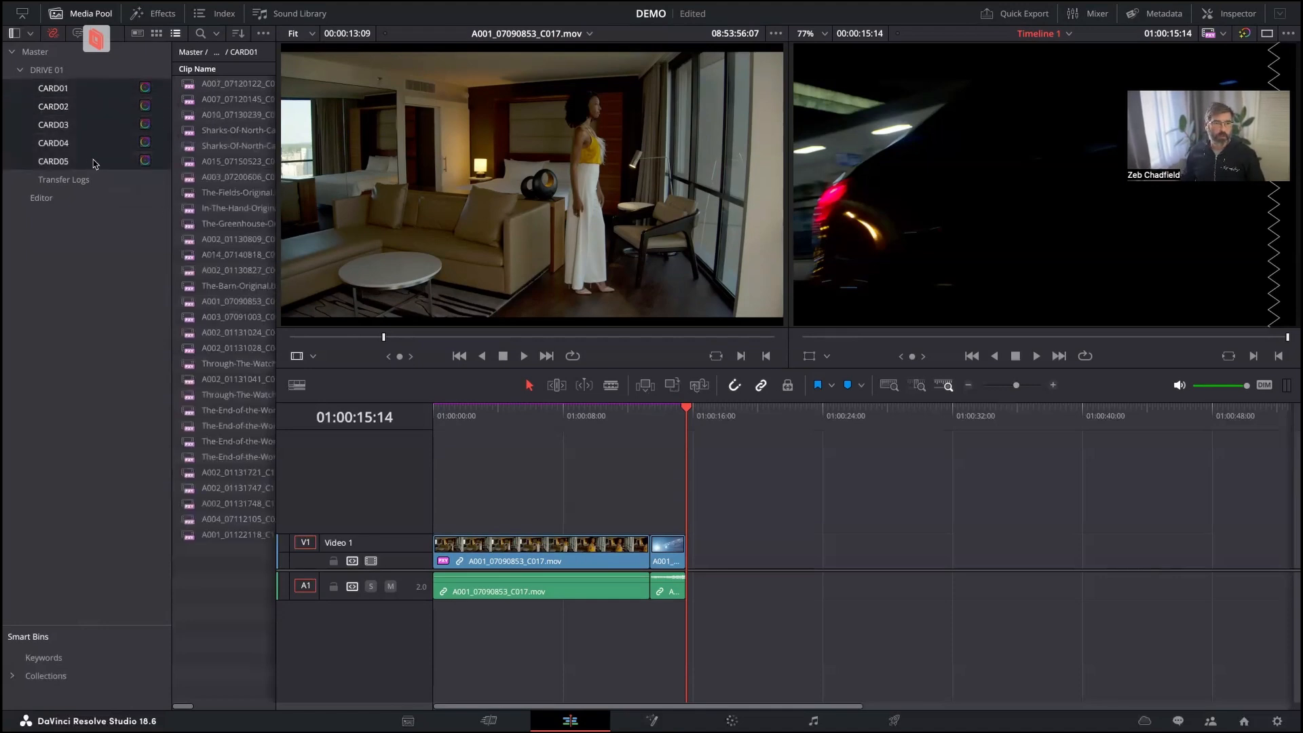
key(ctrl+a)
key(BackSpace)
drag(203, 83, 437, 556)
key(super+minus)
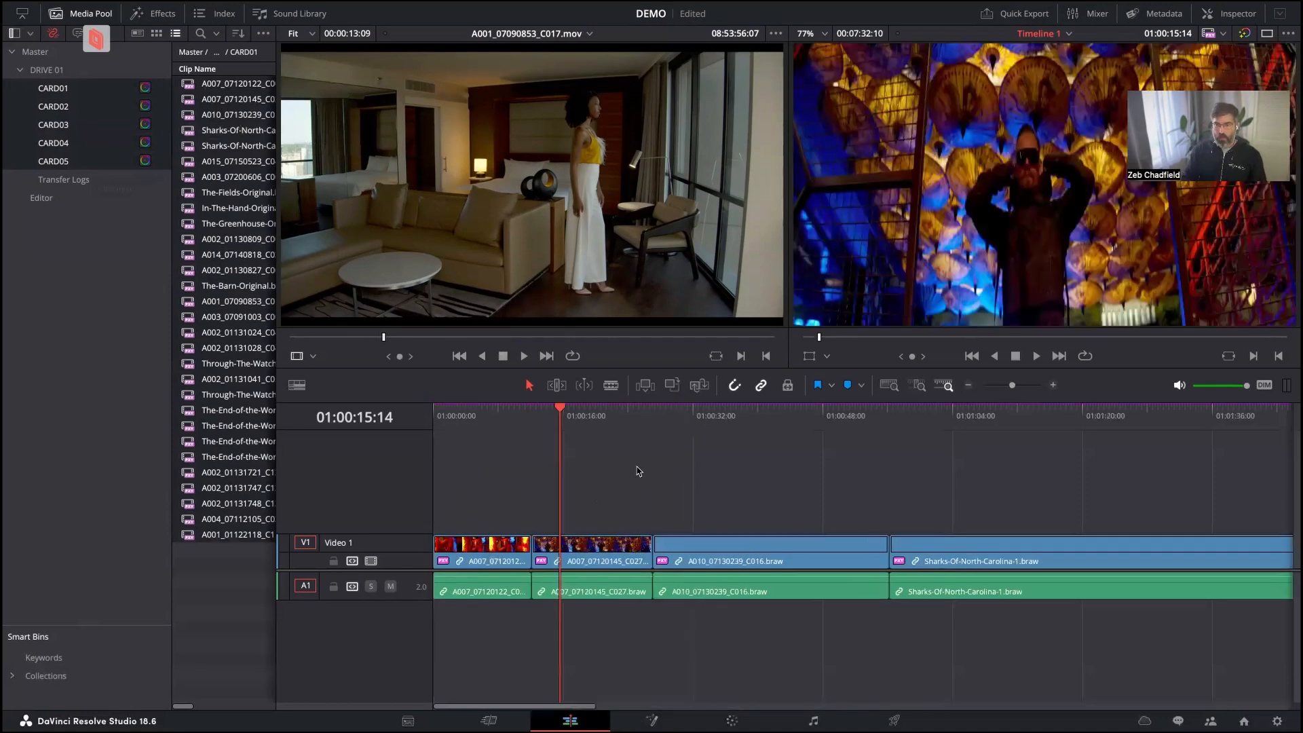
key(super+minus)
key(super+minus)
key(super+minus)
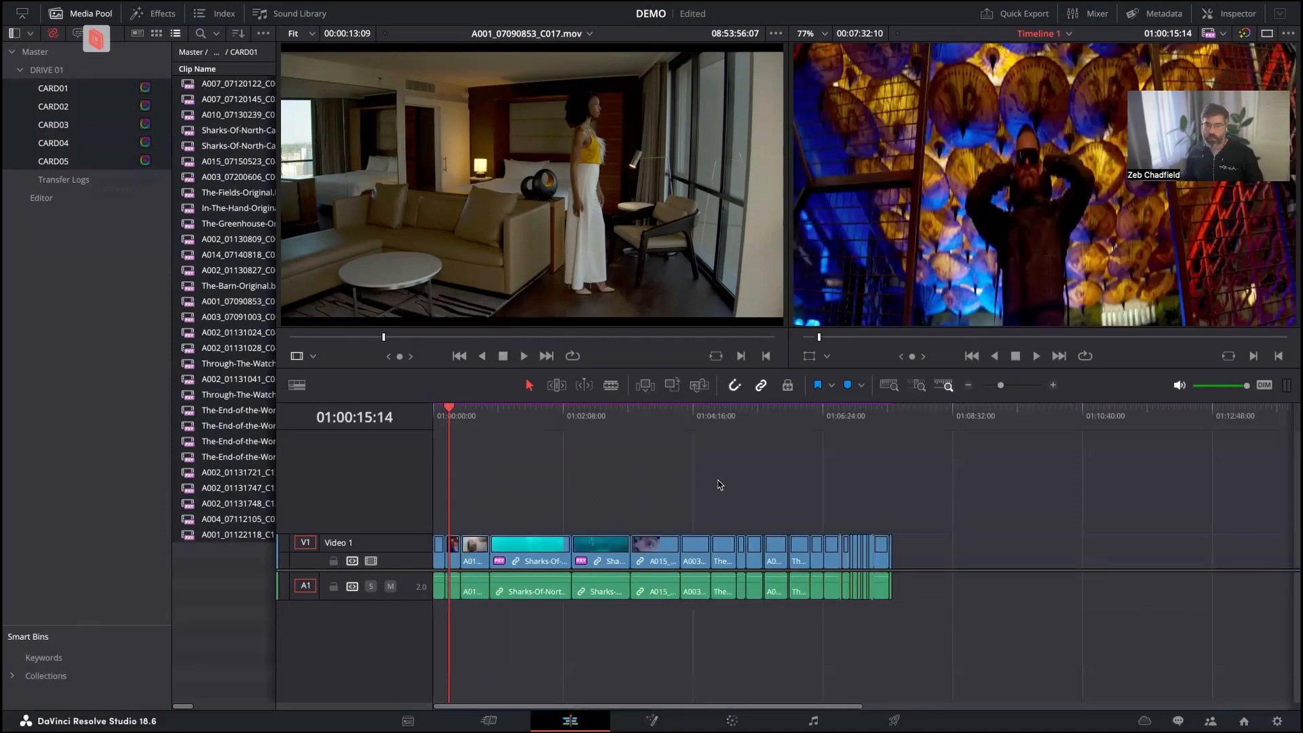
Check the picture of various clips along the timeline, including the shark, eye and raspberry shots.
click(531, 415)
click(606, 418)
click(678, 418)
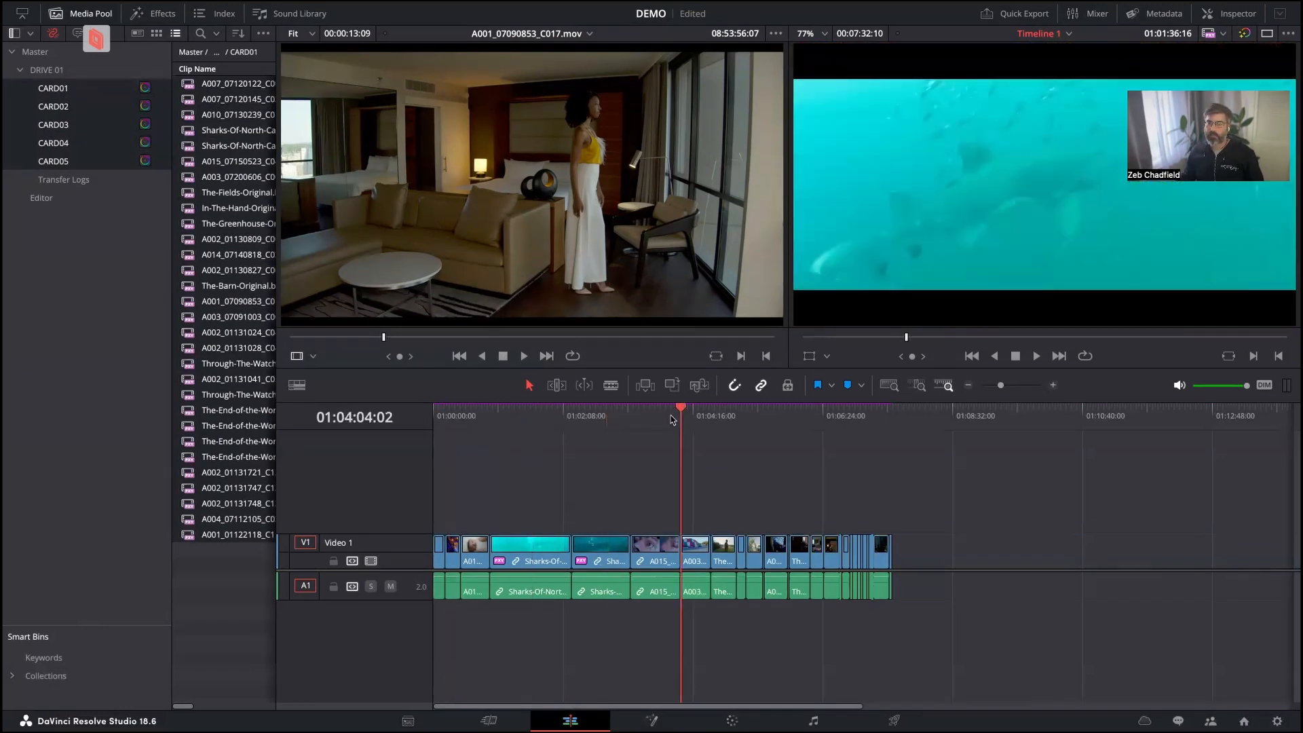
click(633, 424)
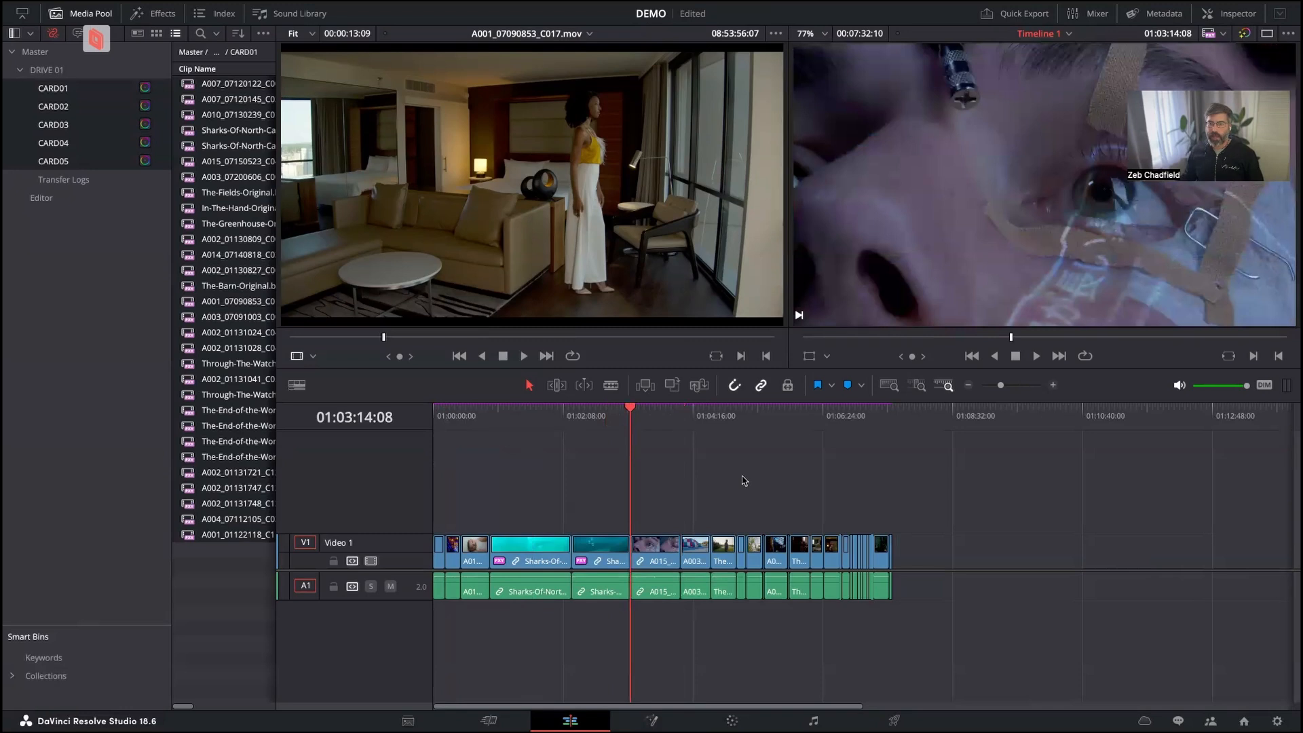
click(719, 416)
click(737, 416)
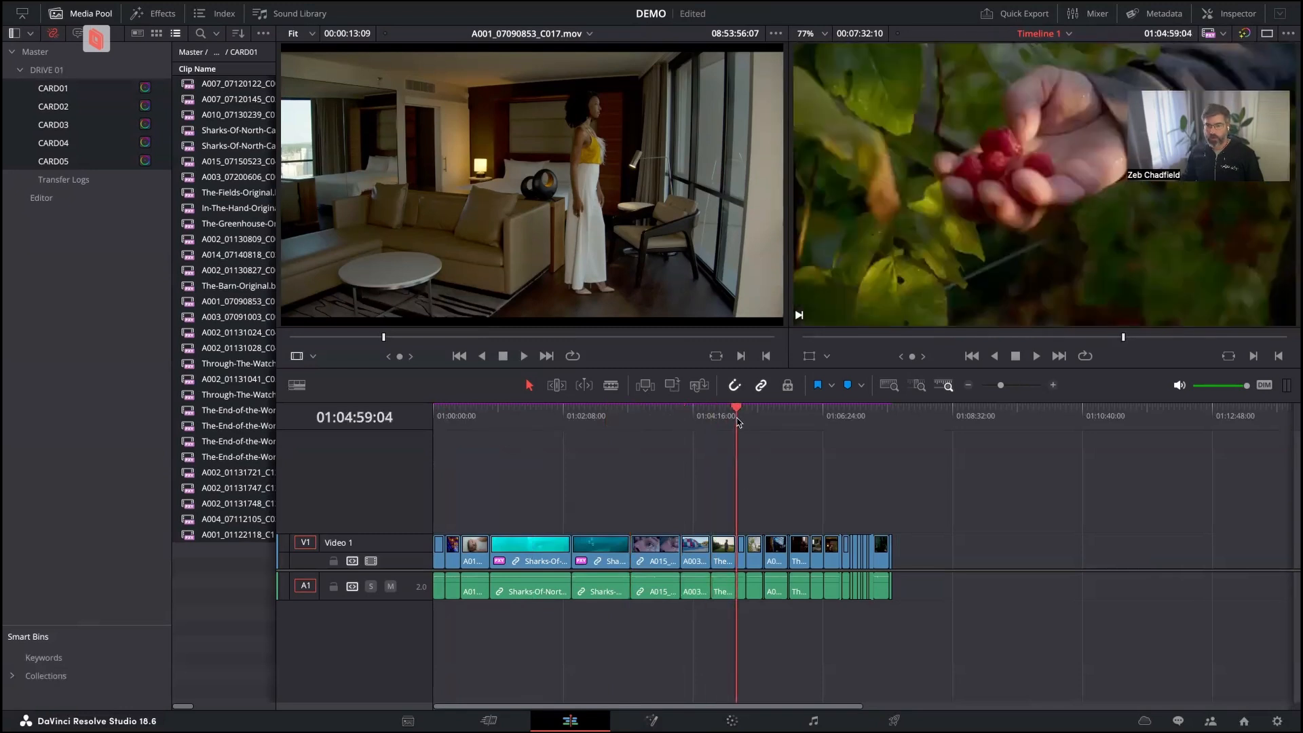
click(576, 418)
click(490, 417)
click(551, 418)
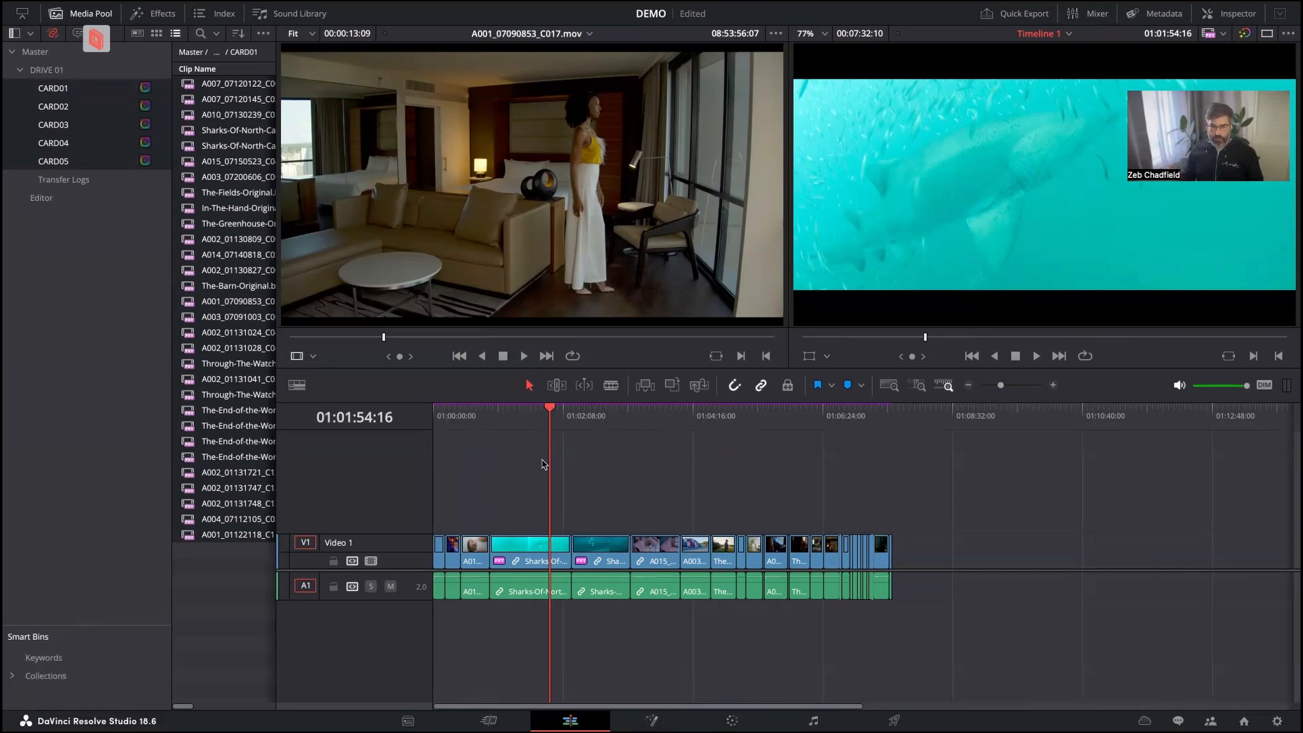
Switch to the other workstation's DaVinci Resolve project, refresh the Master bin and open the Editor bin.
key(super+Tab)
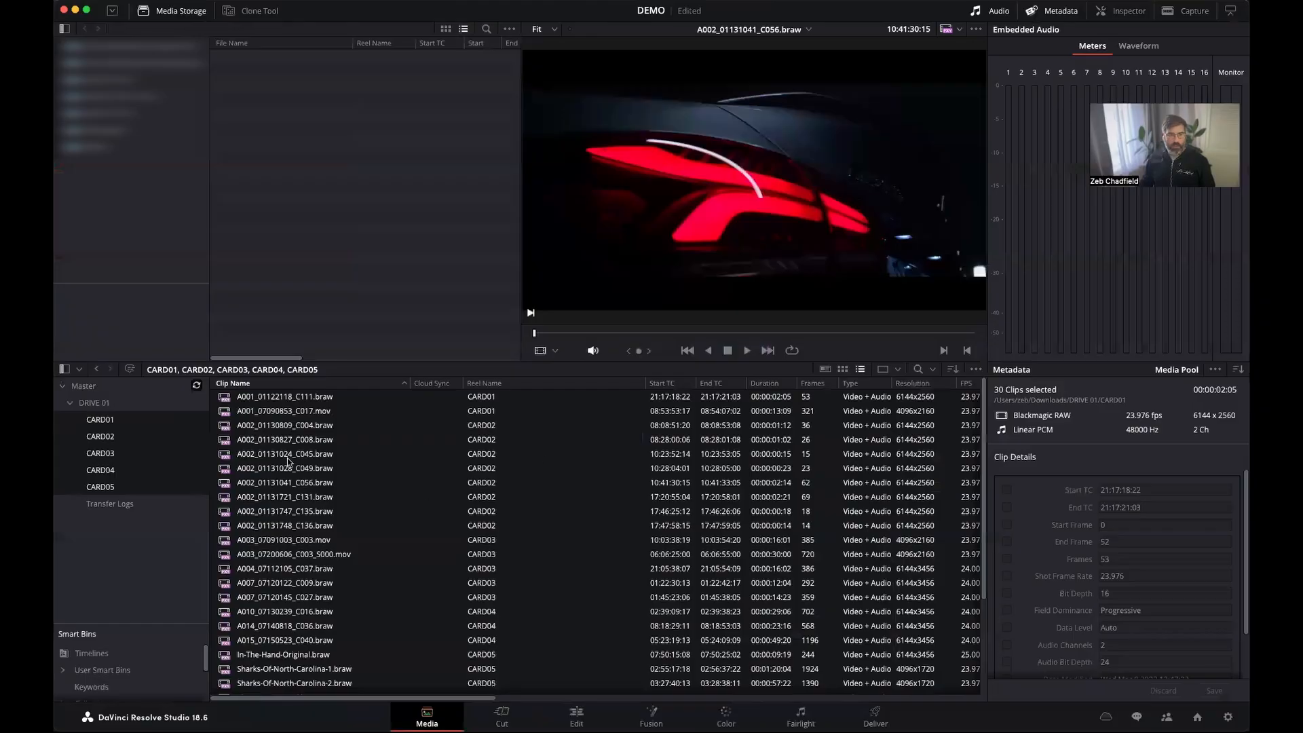
click(197, 388)
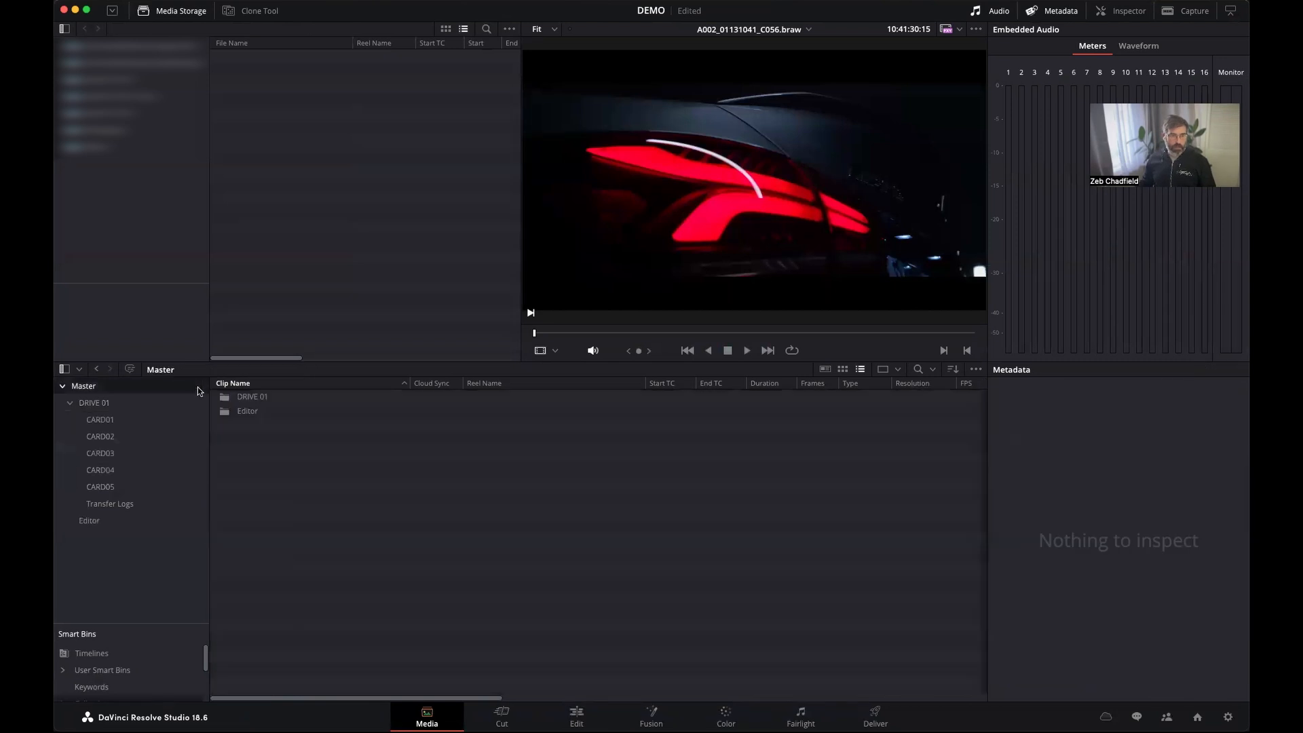
click(136, 522)
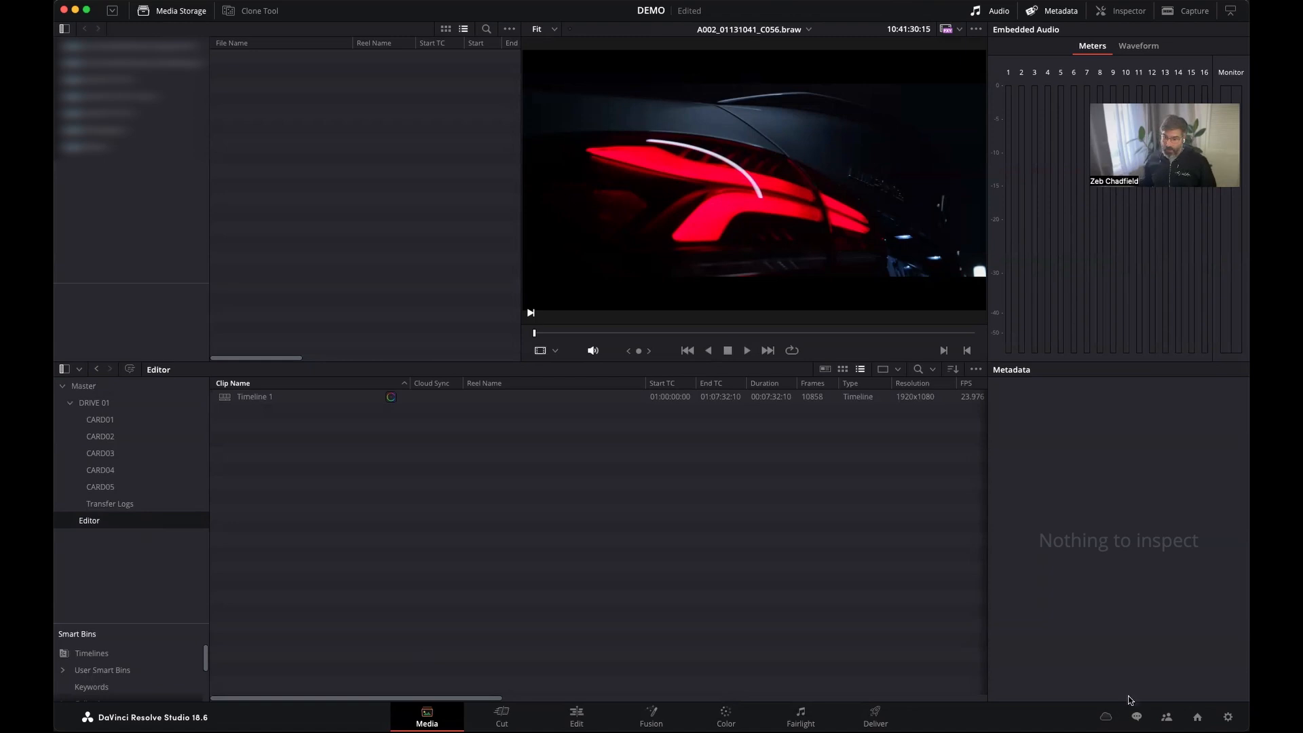
Send "hey I'm going to sstart the grade" to The Finish Line in the project chat and close the chat.
click(1137, 719)
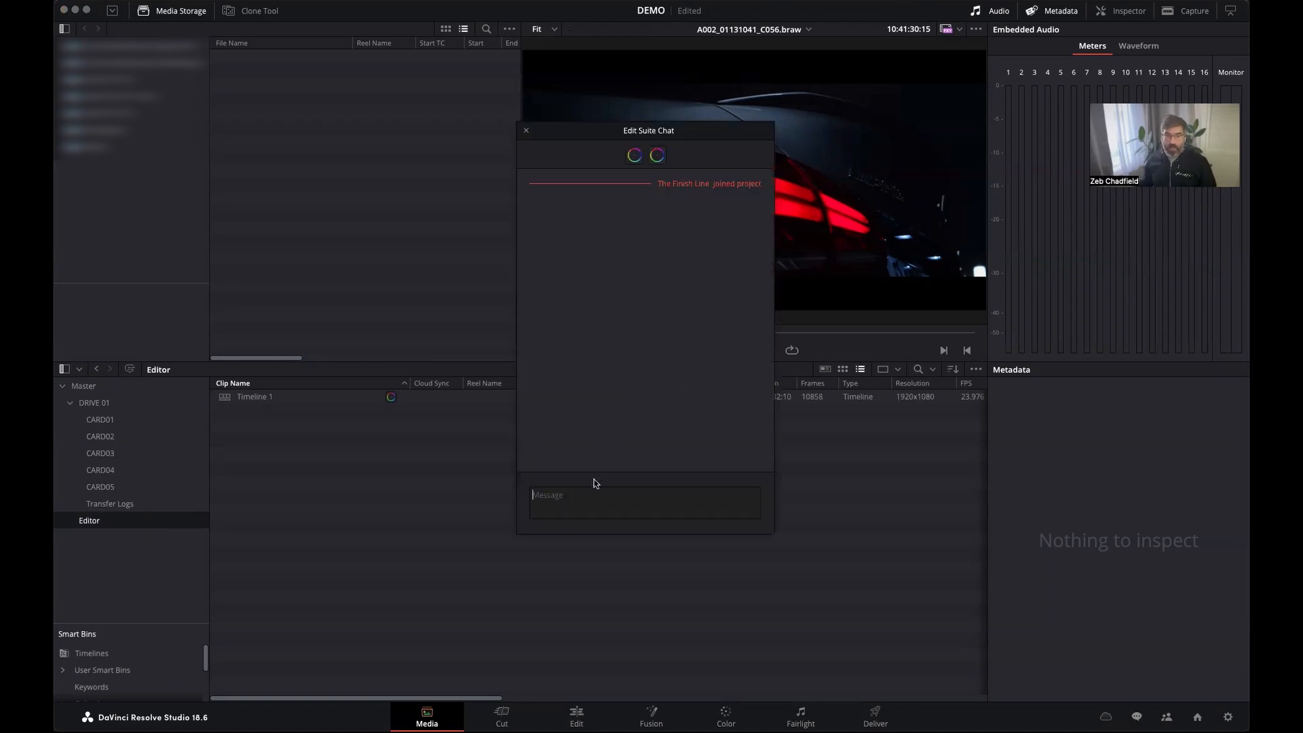
text(@)
key(Return)
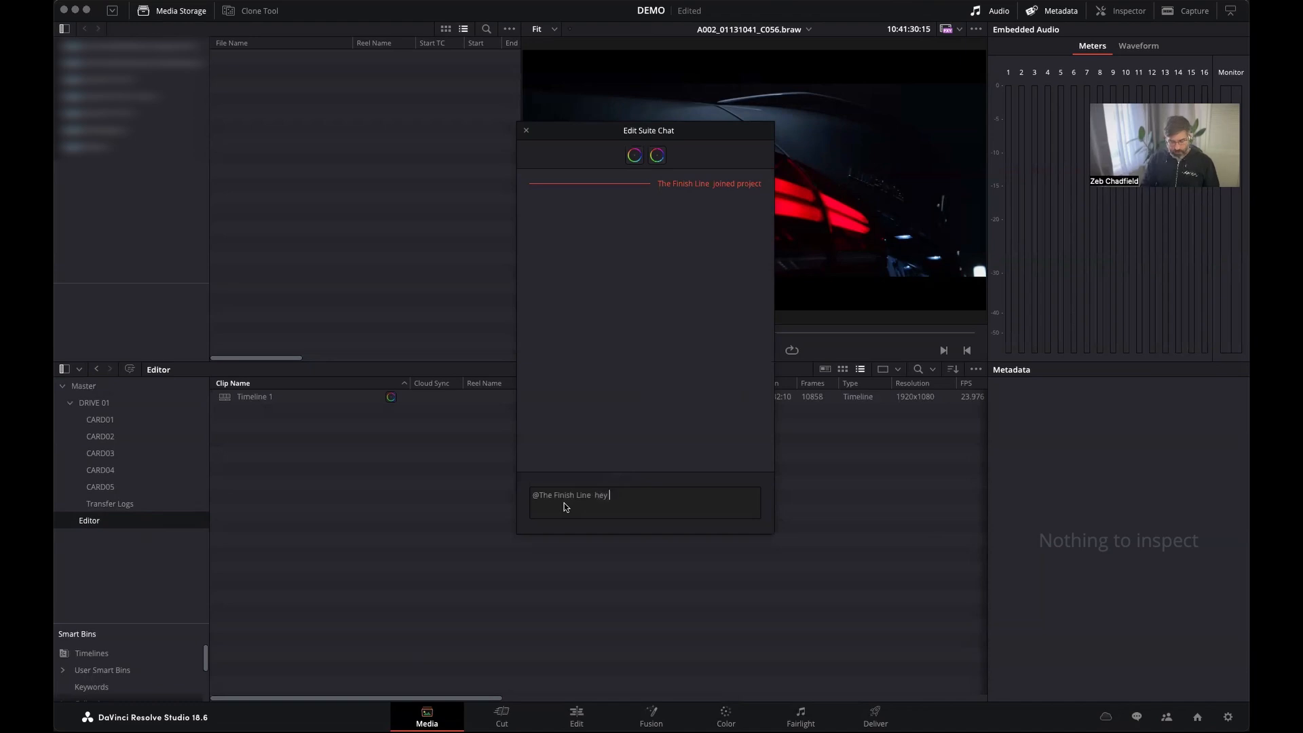
text(hey I'm going to sstart the g)
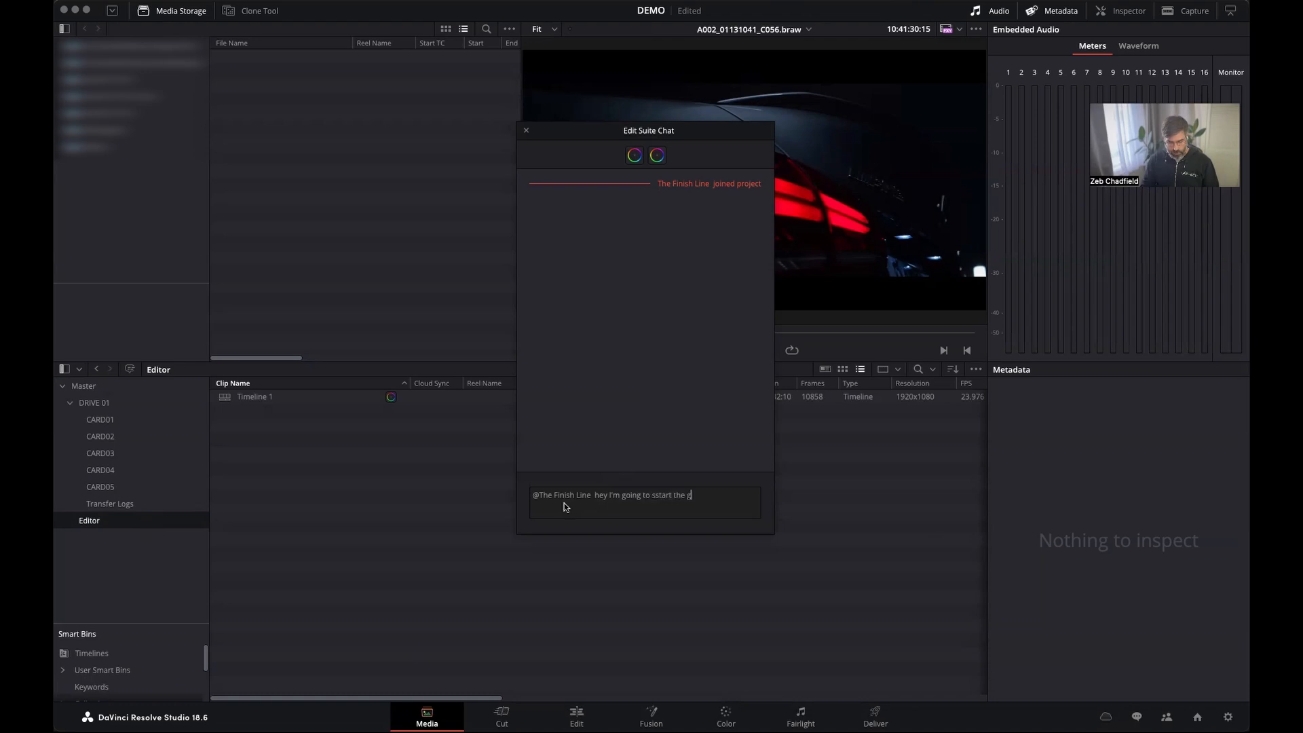
text(rade)
key(Return)
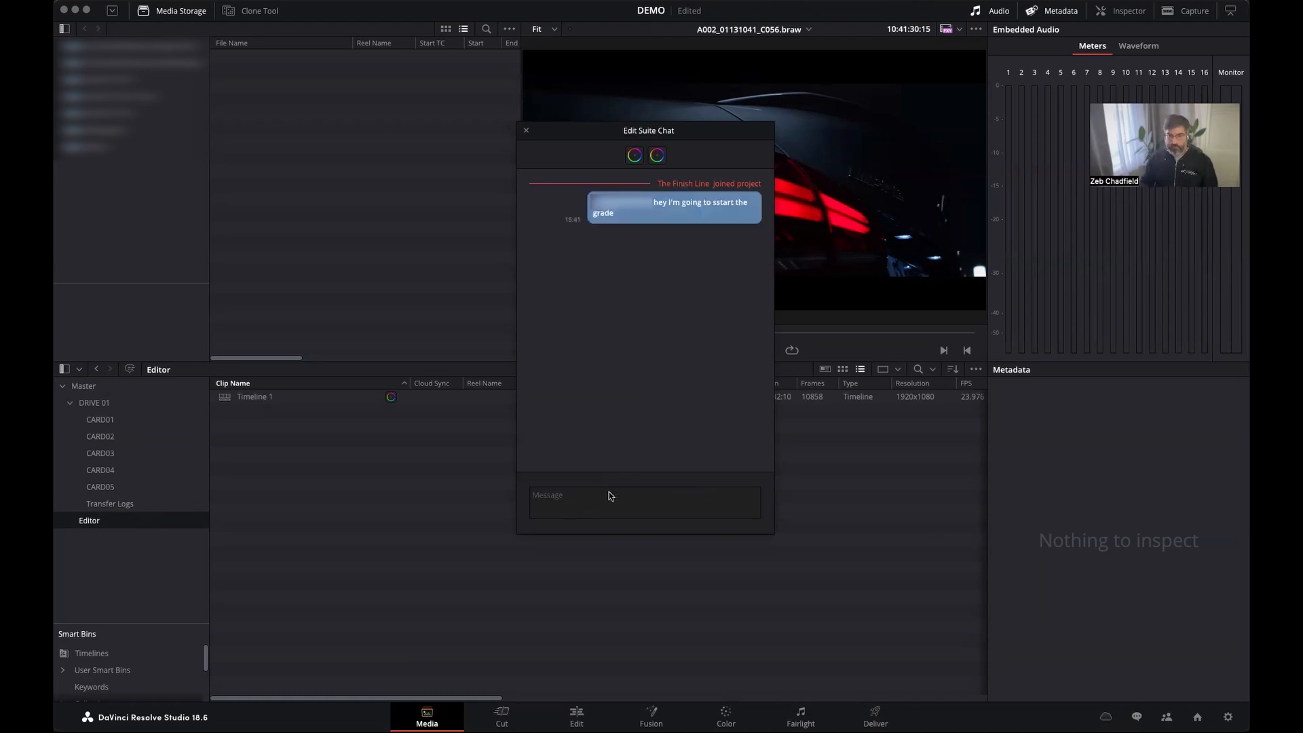
click(523, 130)
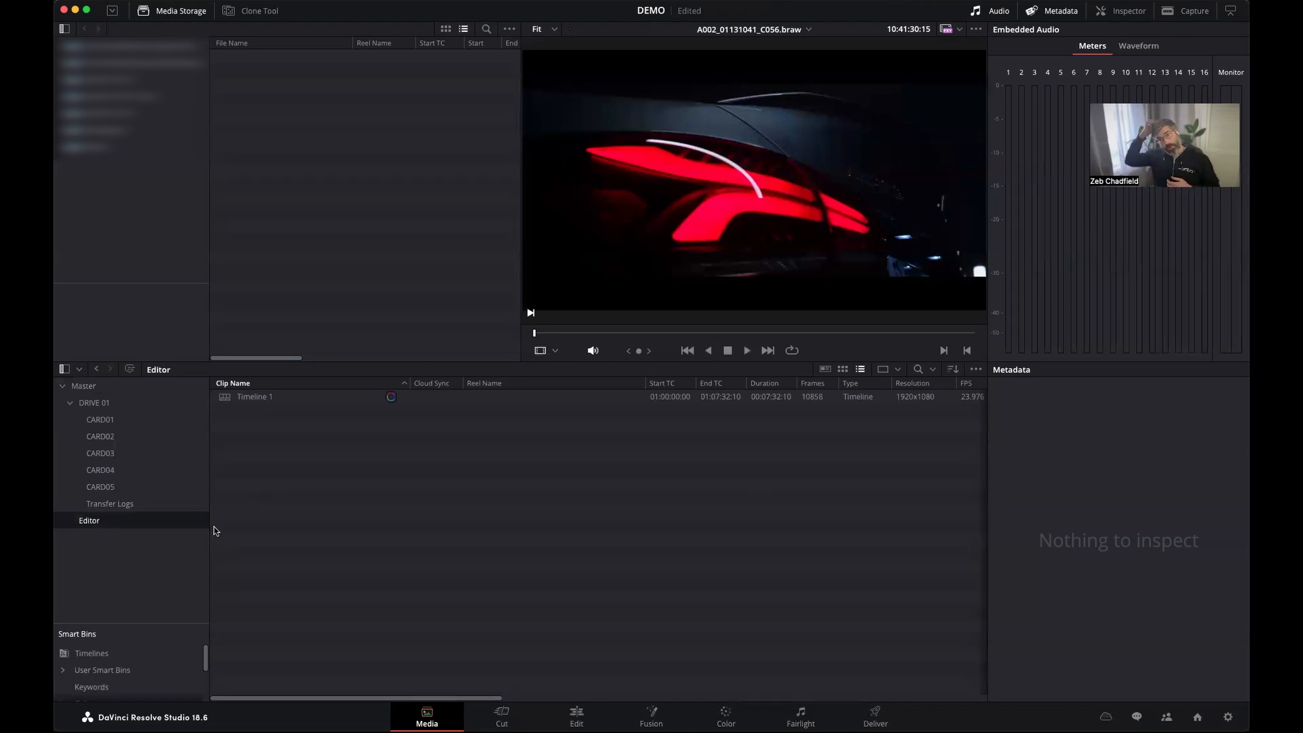
Open Timeline 1 from the Editor bin and look through its clips.
double_click(390, 401)
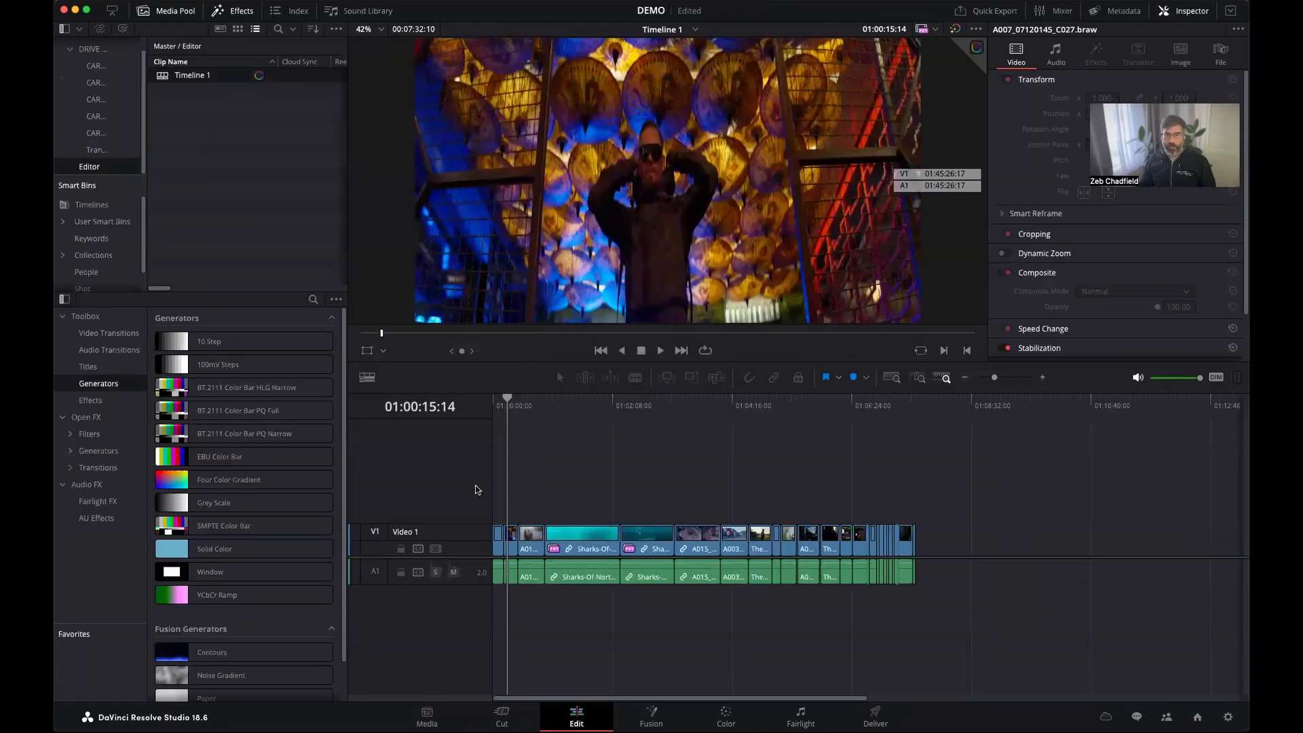
click(691, 401)
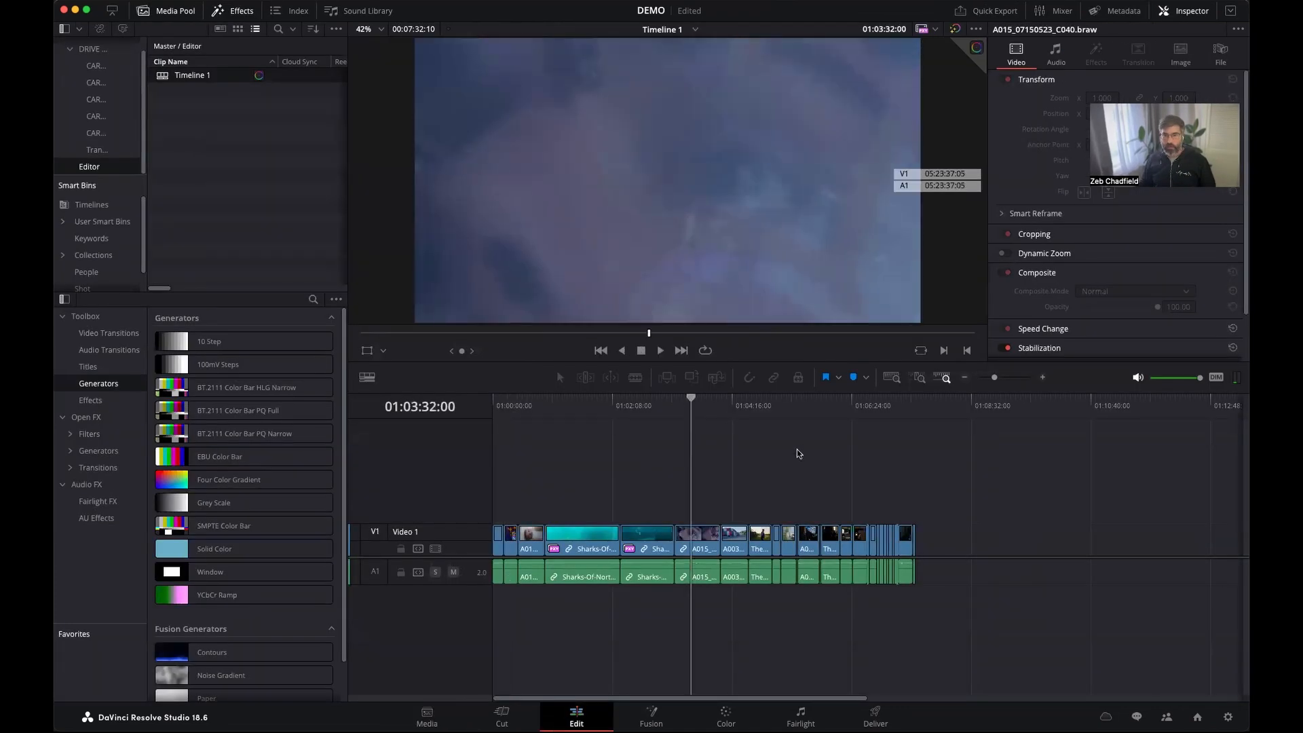
drag(721, 406, 761, 412)
Open the Color page and disable all proxies for the grade.
click(726, 721)
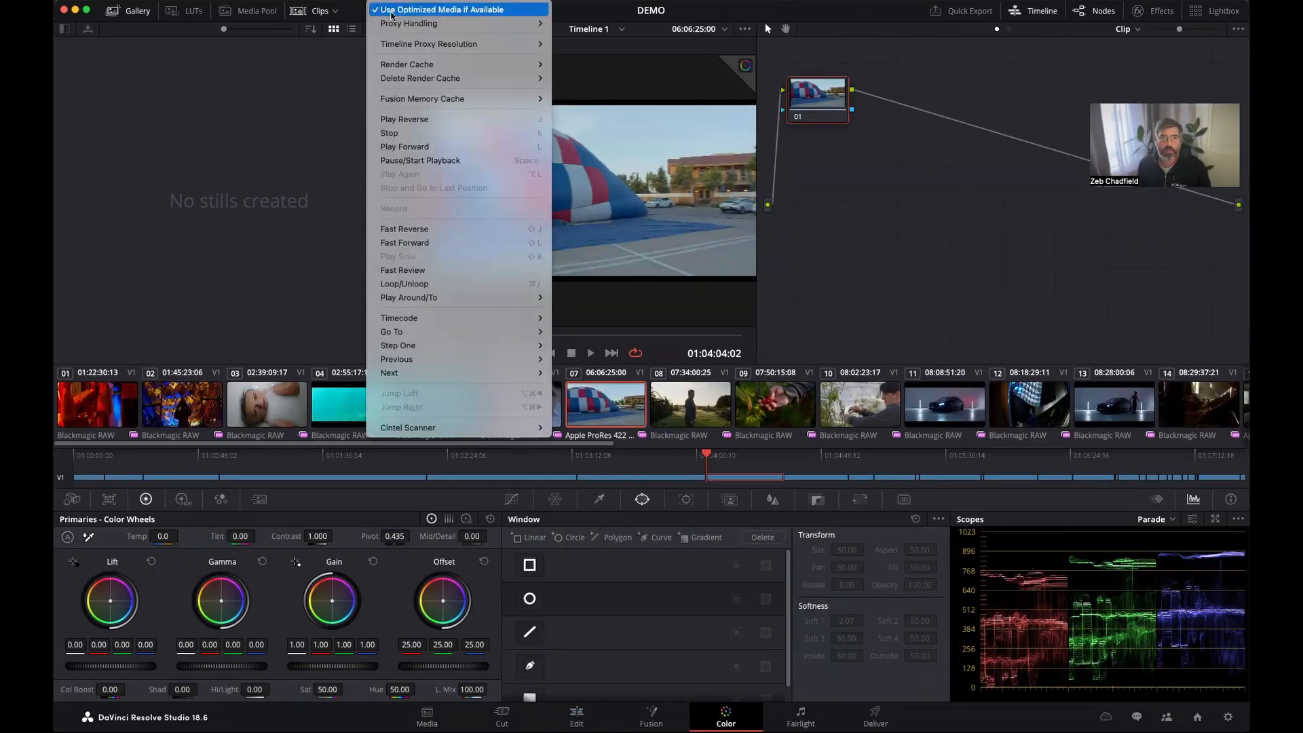
mouse_move(401, 24)
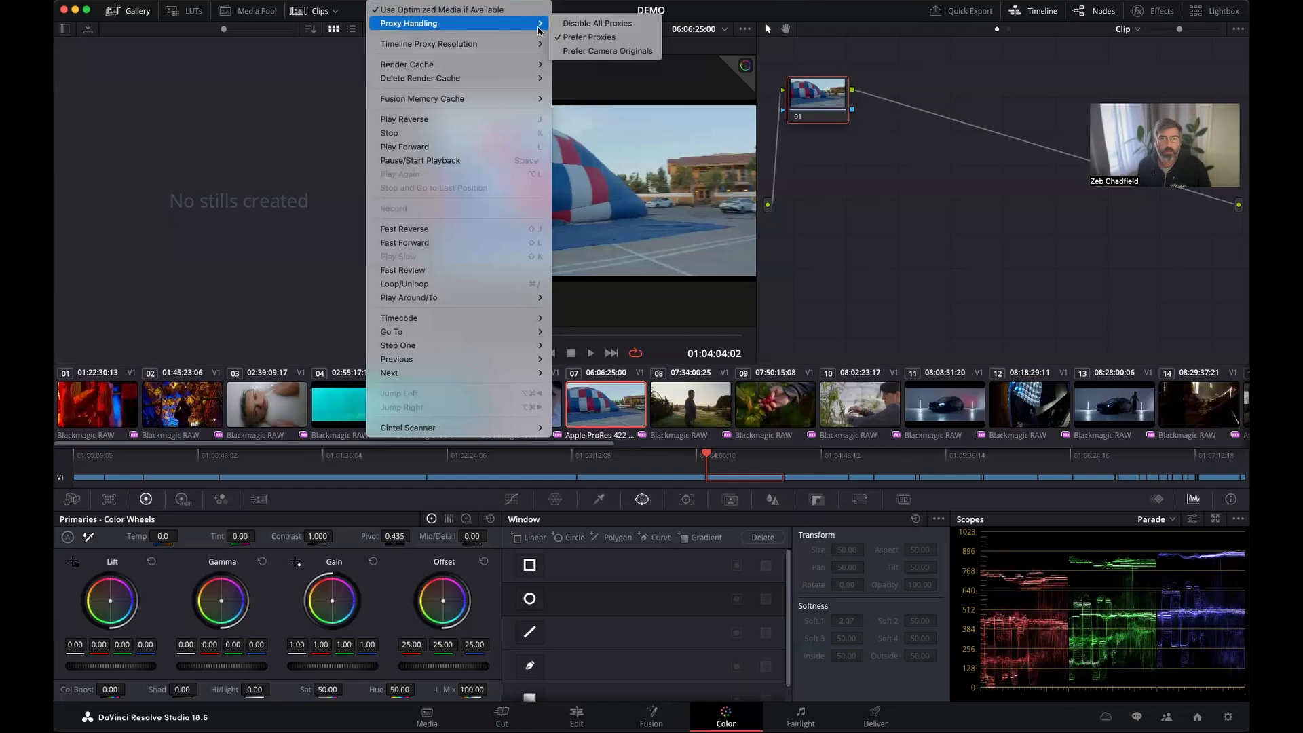
click(567, 24)
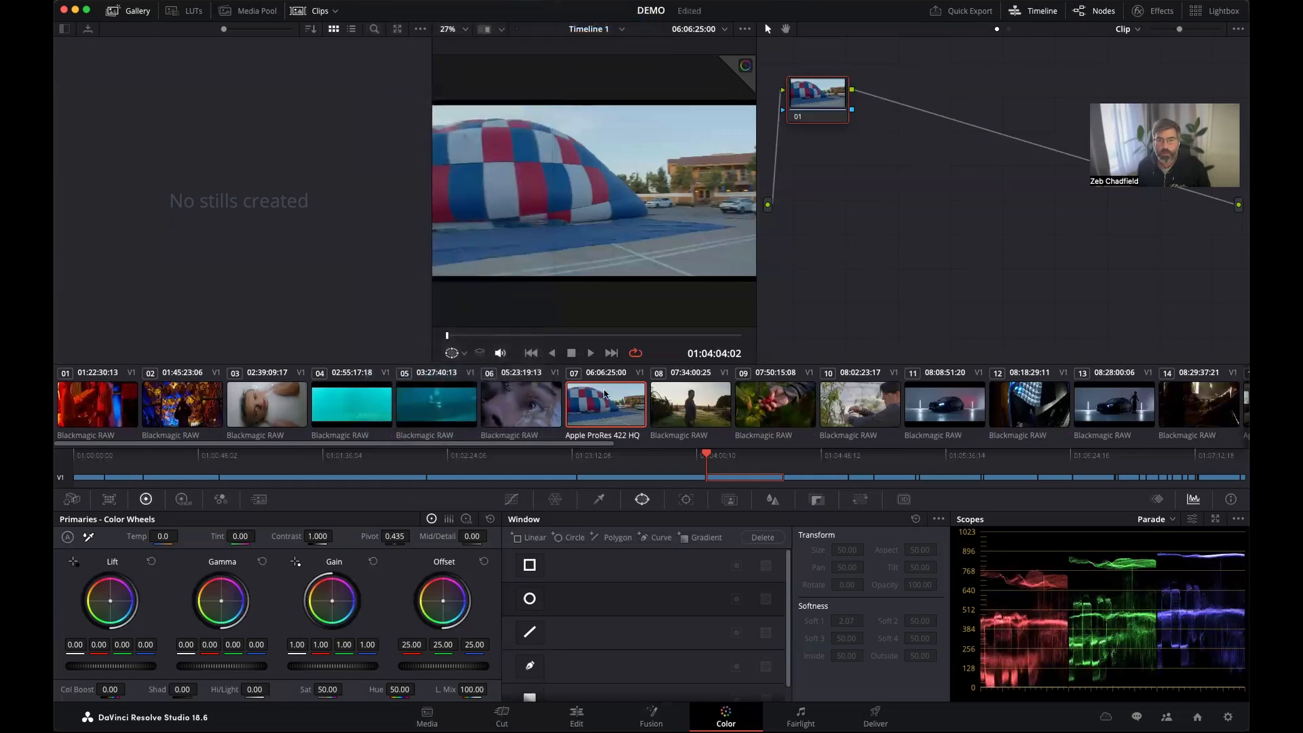
Give clip 08 a warm orange look by shifting its Gain to red 1.41, green 0.92 and blue 0.55.
click(666, 410)
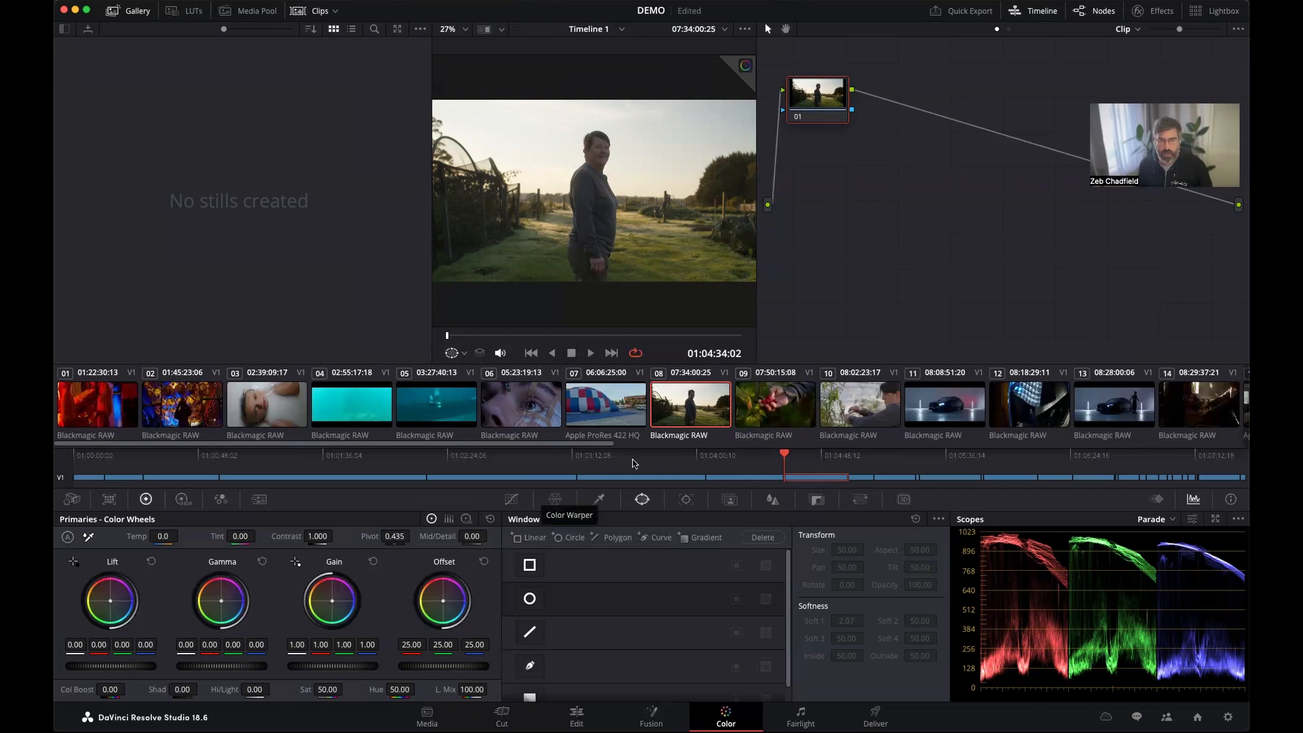
click(621, 417)
click(711, 411)
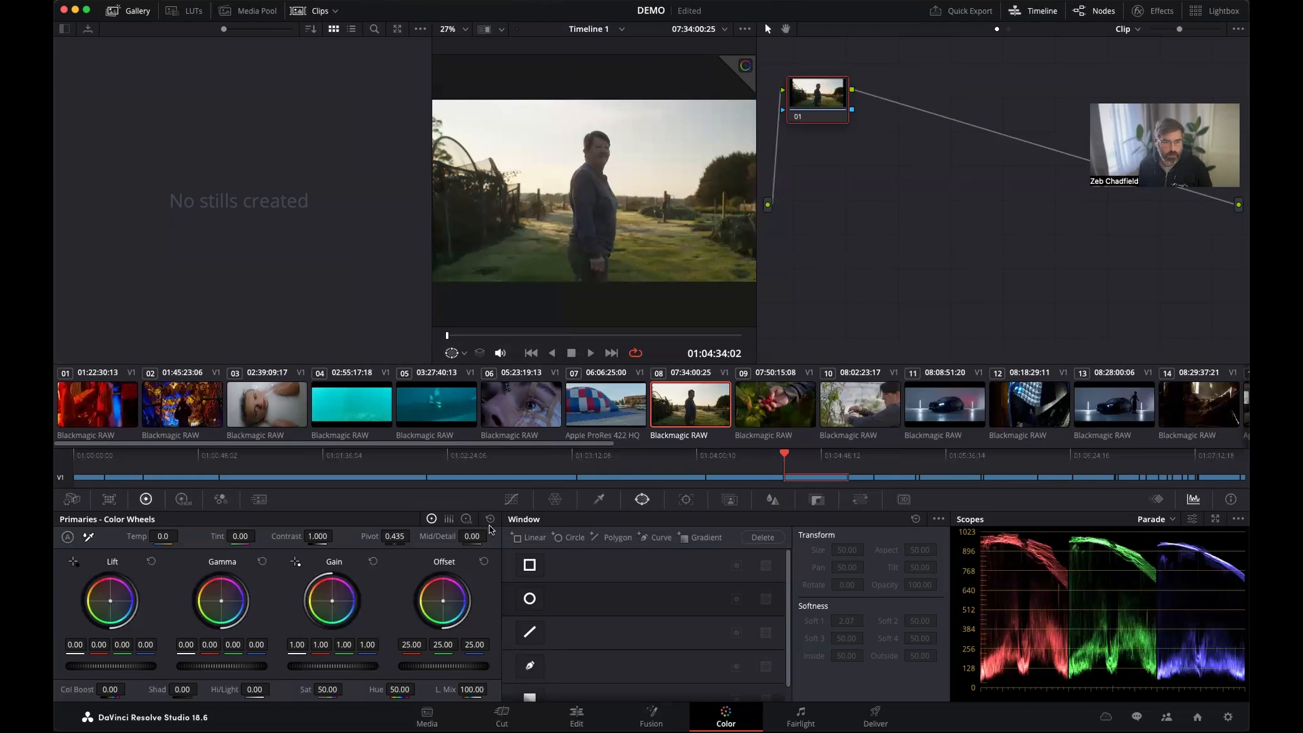
drag(321, 603, 327, 596)
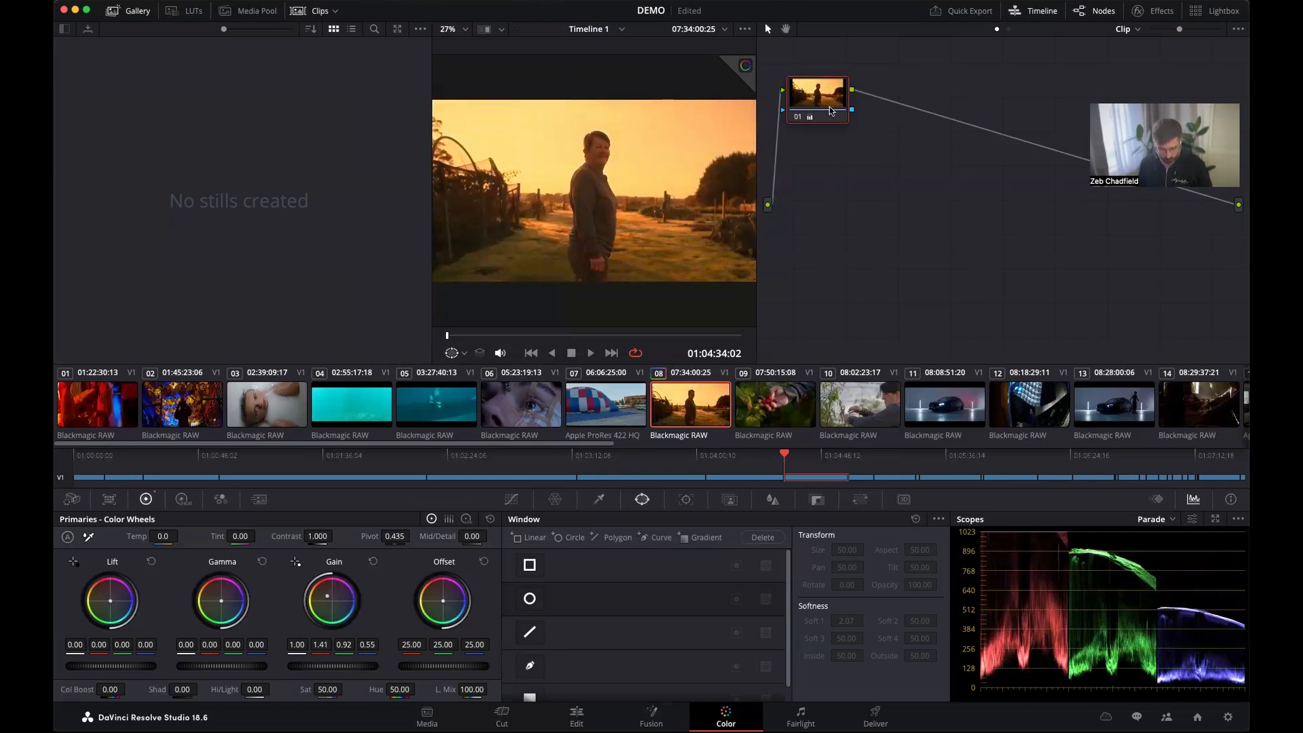
Apply clip 08's grade to all clips in the timeline and check the look on clips 06, 07, 08 and 10.
key(super+a)
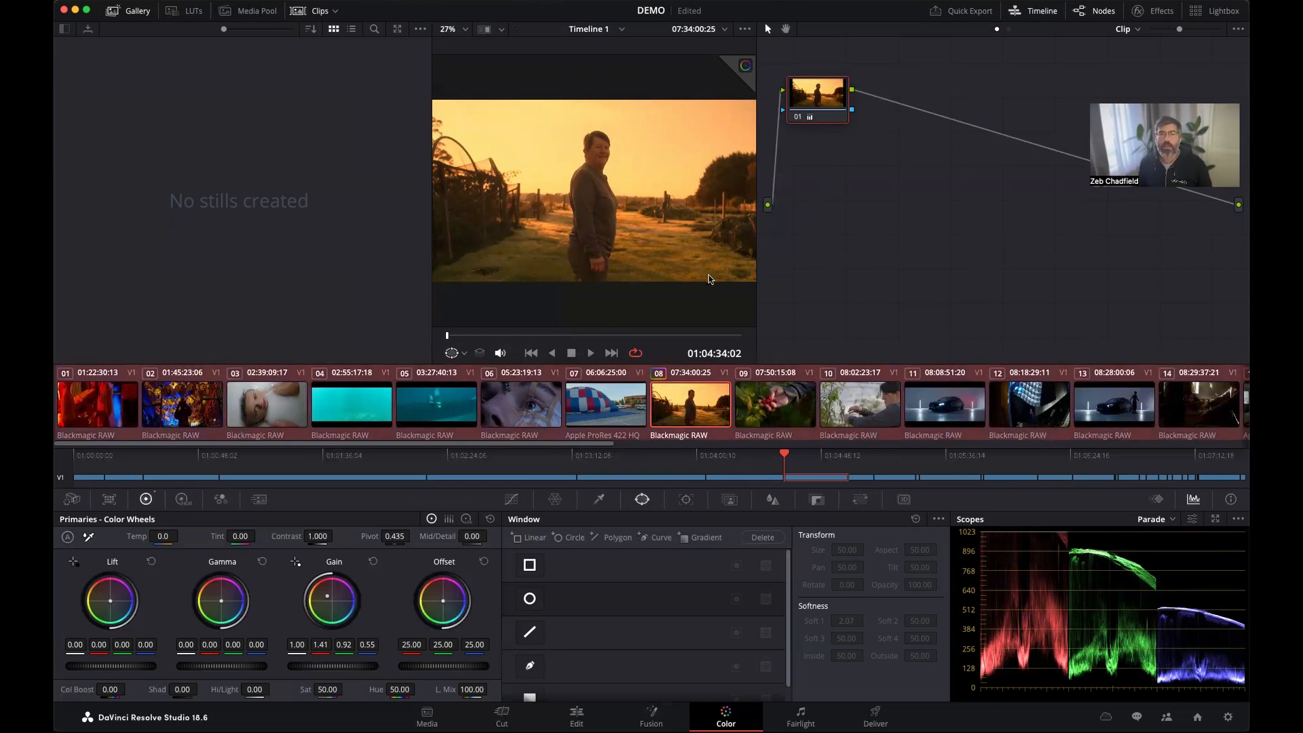
key(super+v)
click(597, 404)
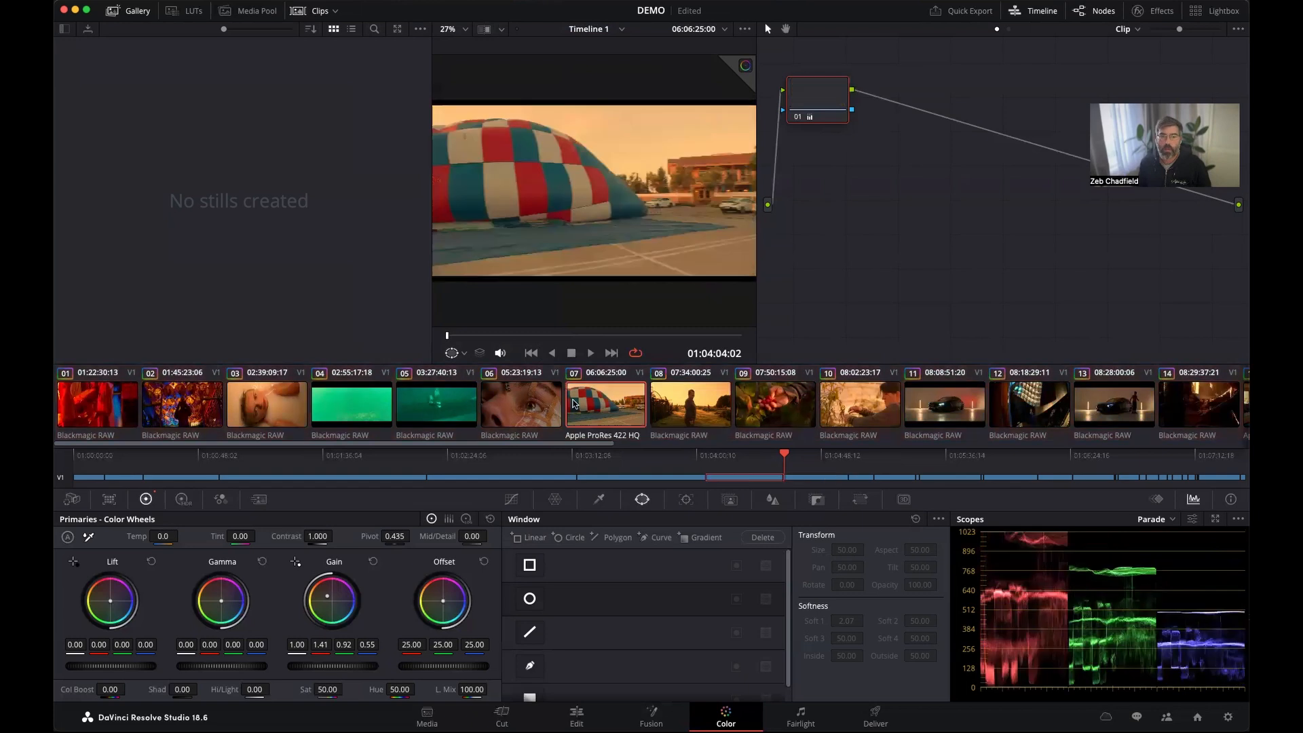
click(818, 410)
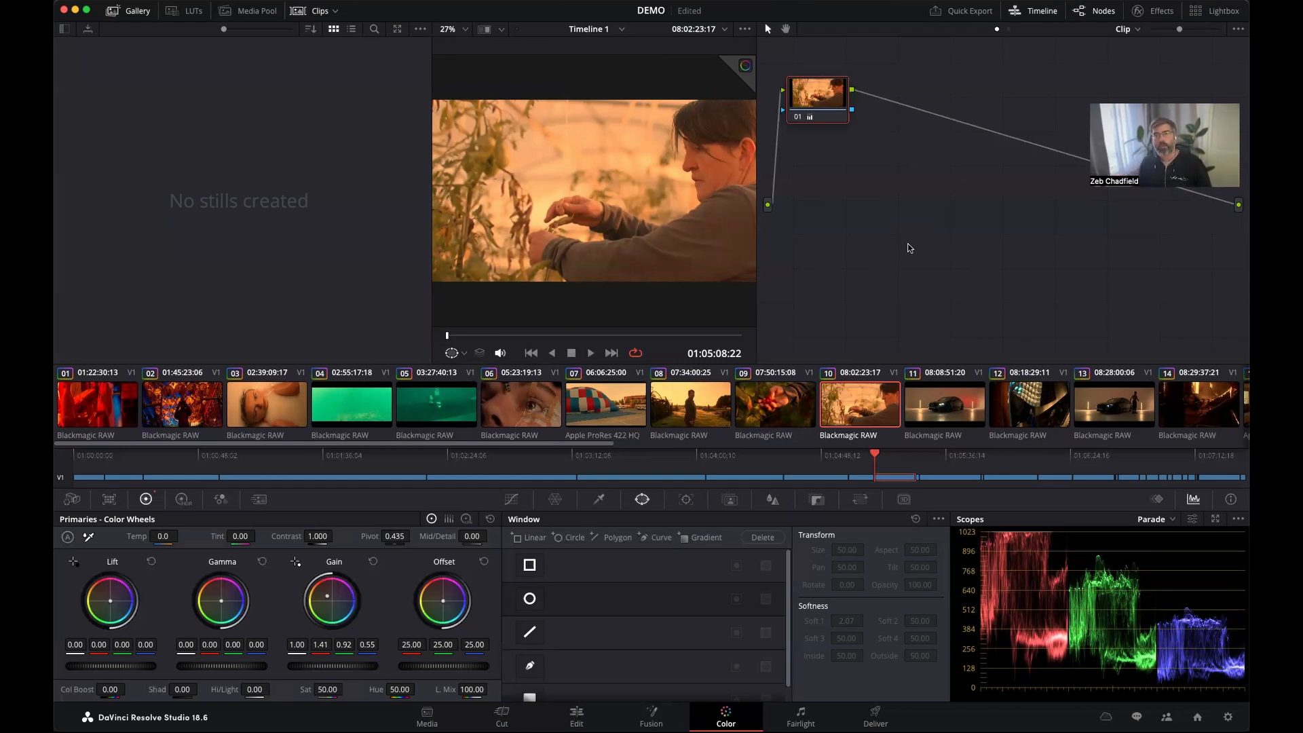
click(624, 398)
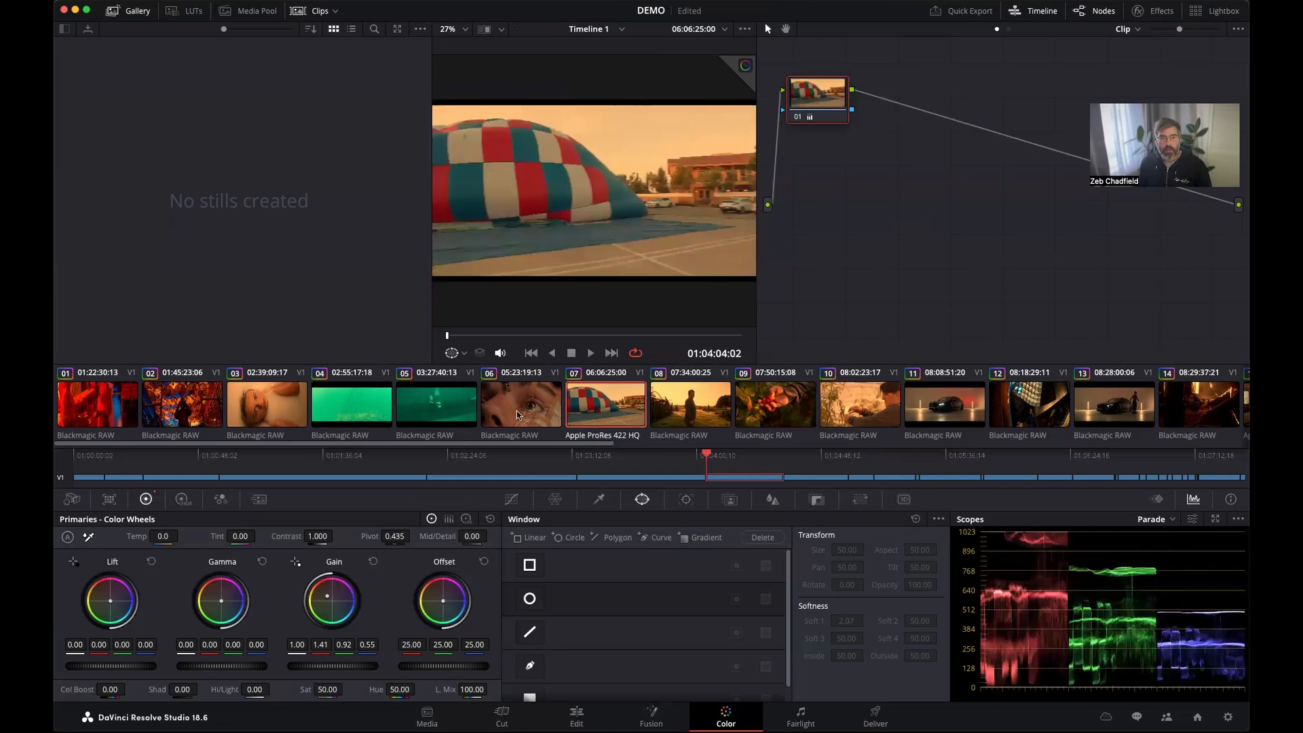
click(503, 412)
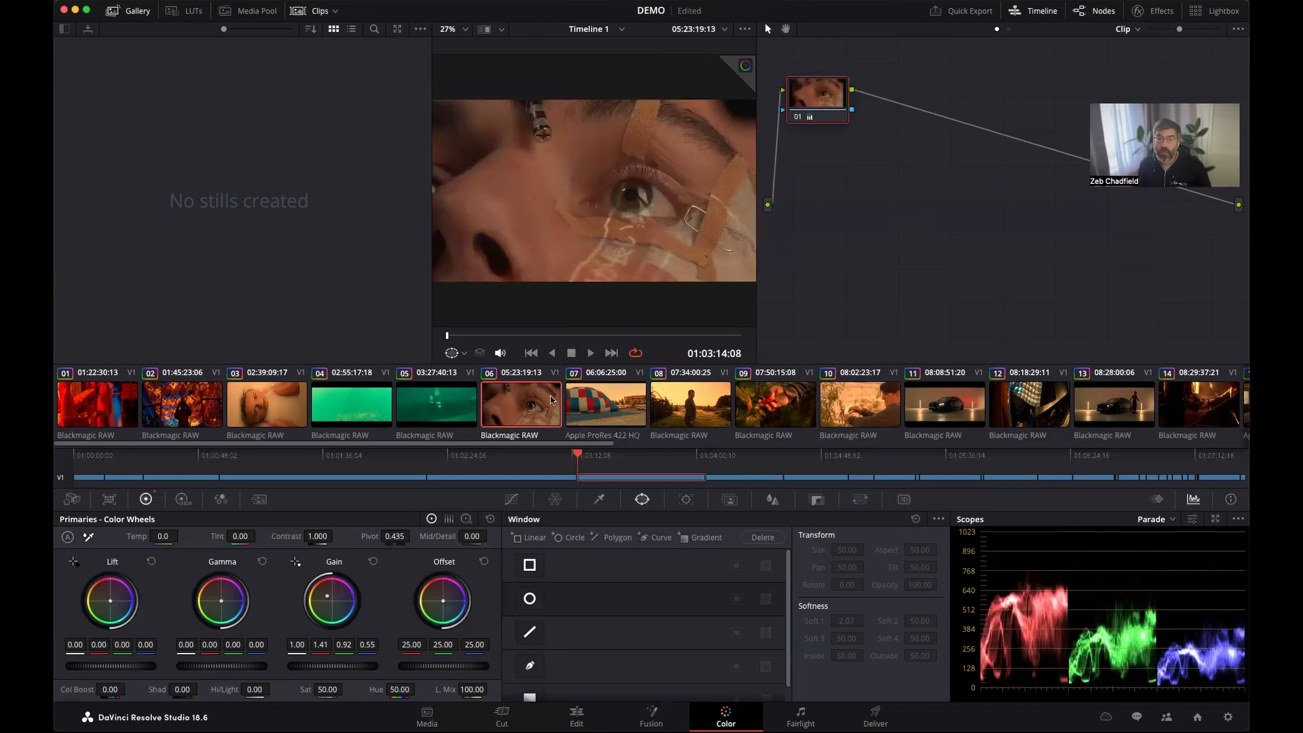
click(604, 406)
click(689, 406)
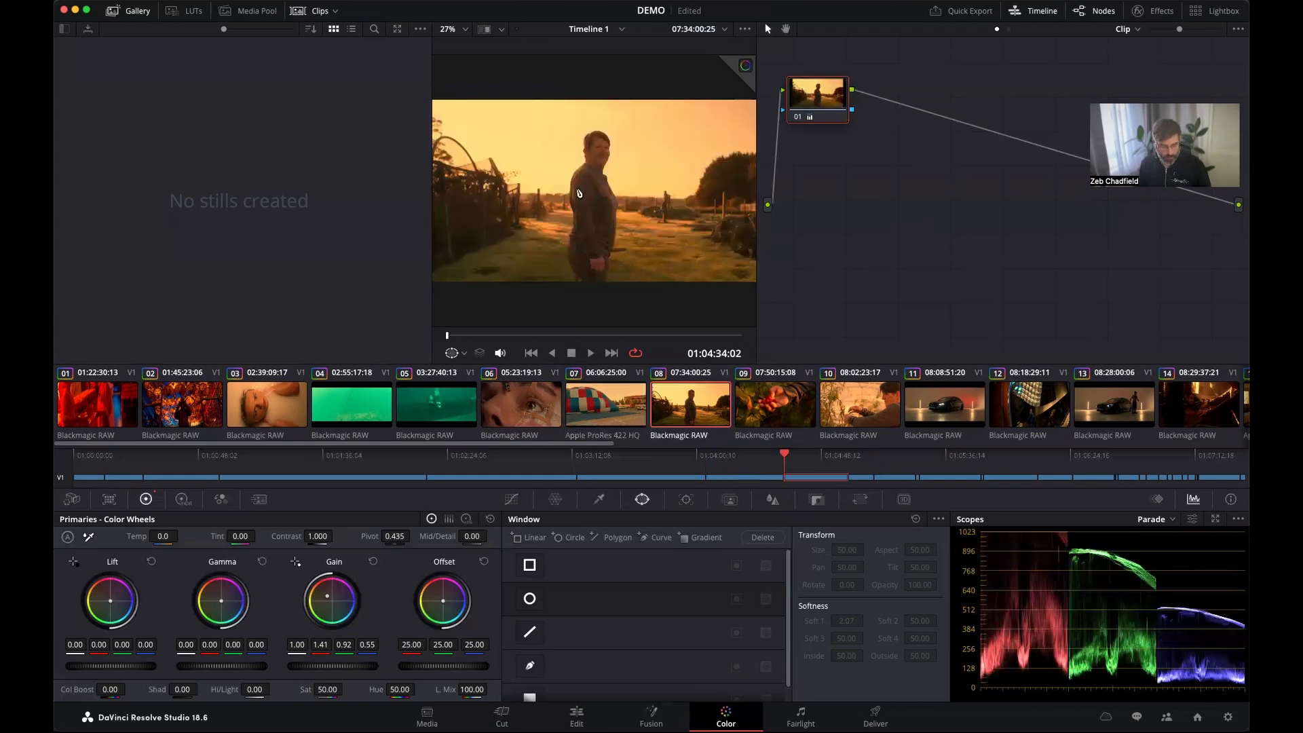
Switch to the editor's remote workstation, load the colorist's grade changes into Timeline 1, and review the clips around 01:04:34.
key(super+Tab)
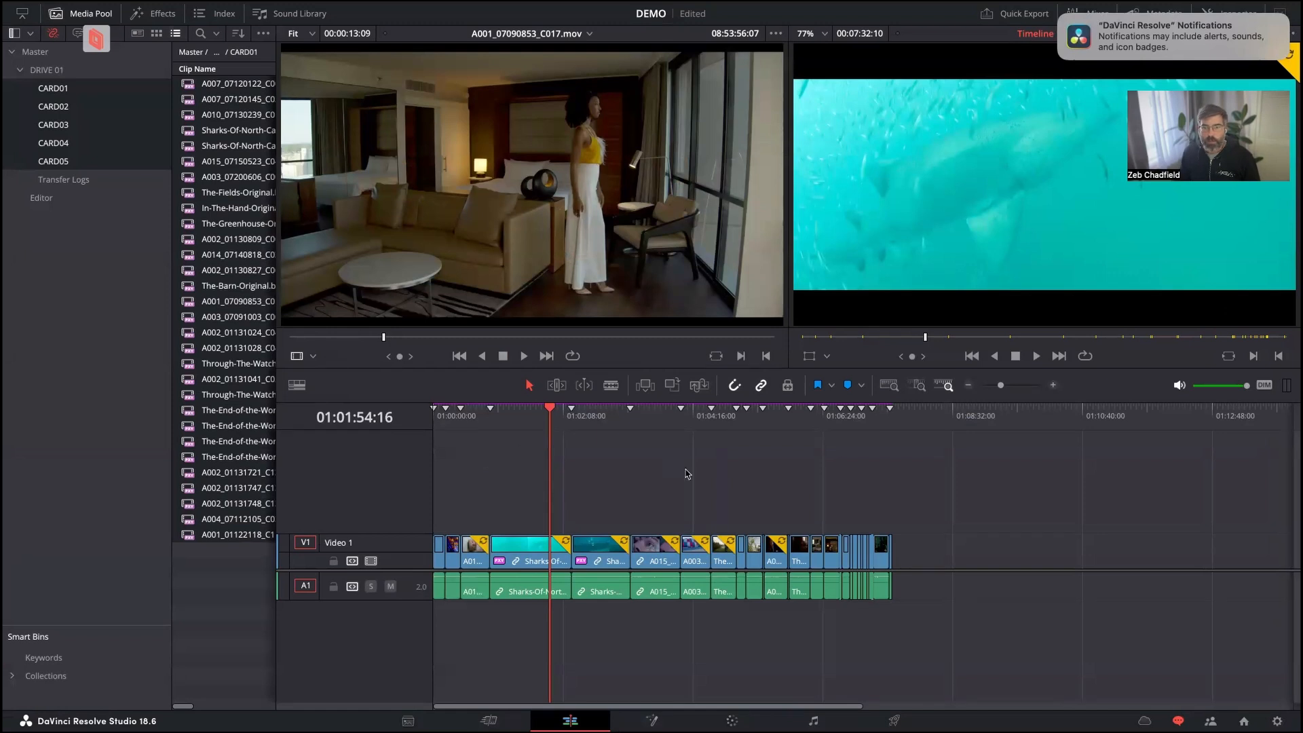
click(612, 425)
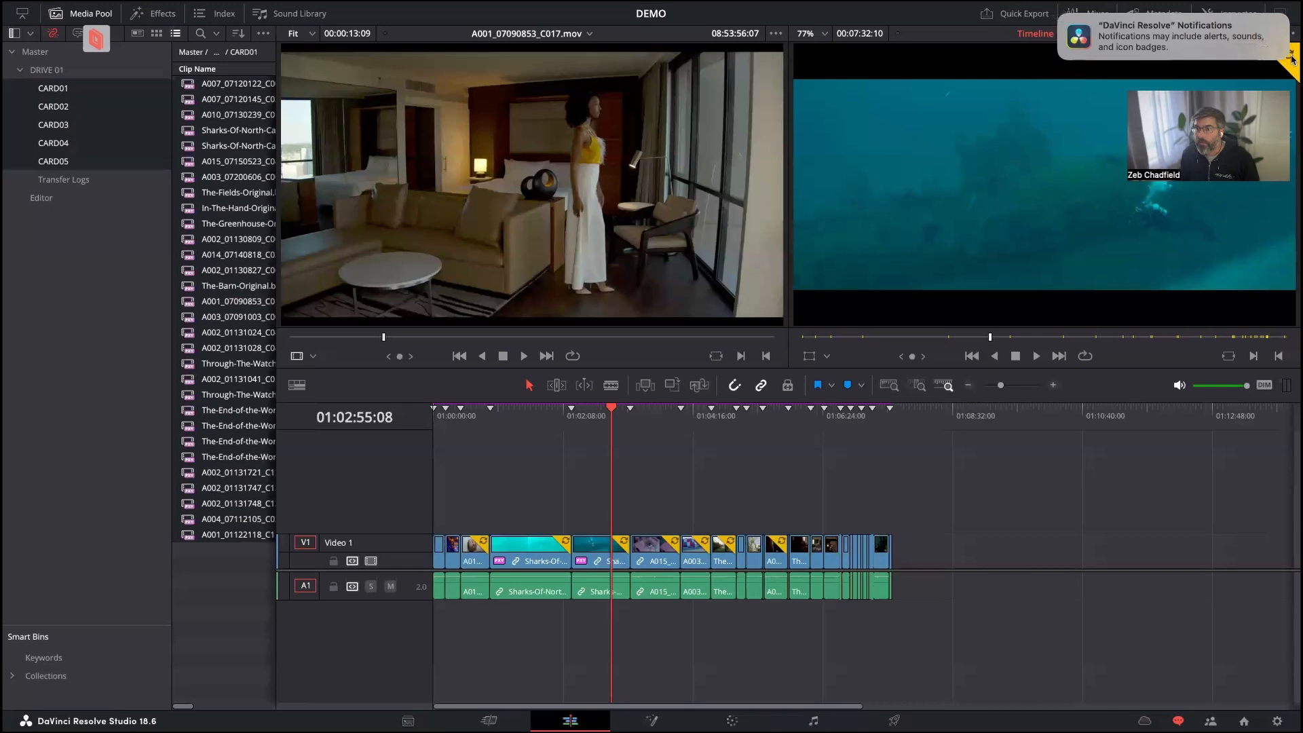
click(681, 416)
click(711, 415)
drag(736, 413, 707, 412)
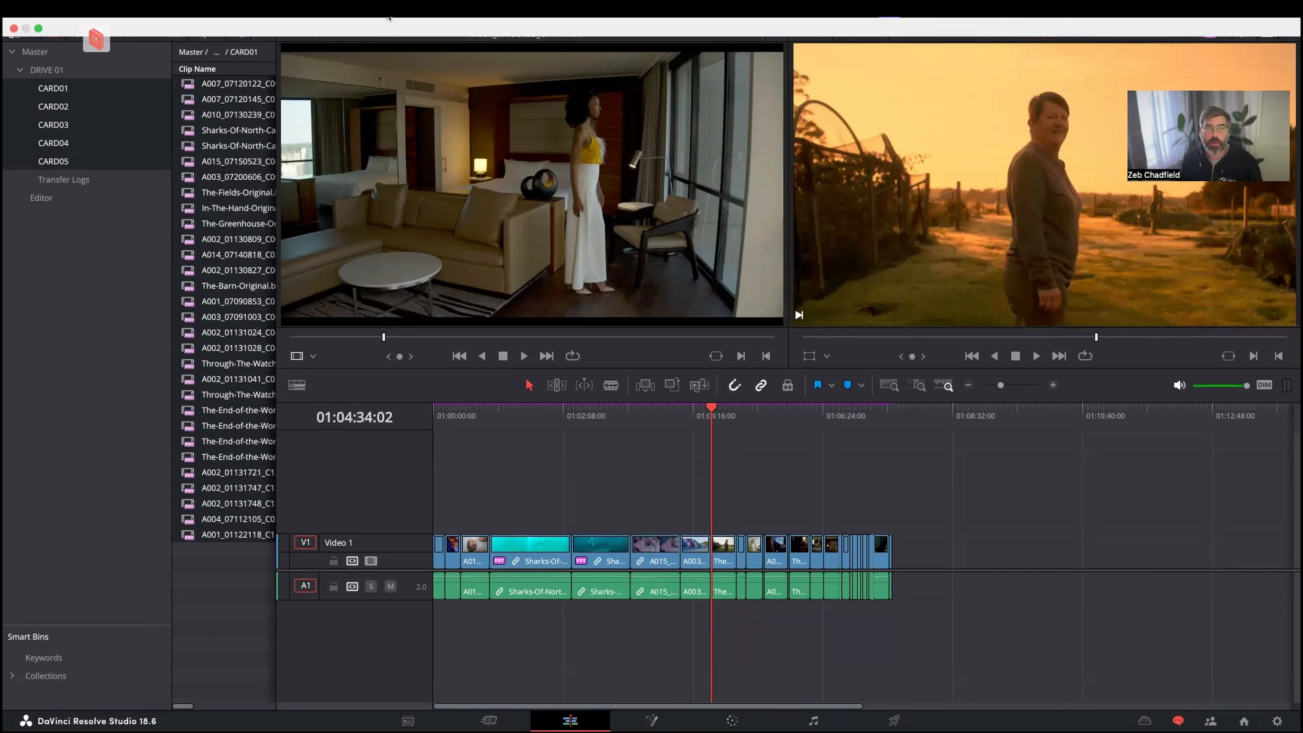
Disable all proxies to test whether the workstation has the camera originals, and return proxy handling to Prefer Proxies.
click(388, 18)
mouse_move(471, 46)
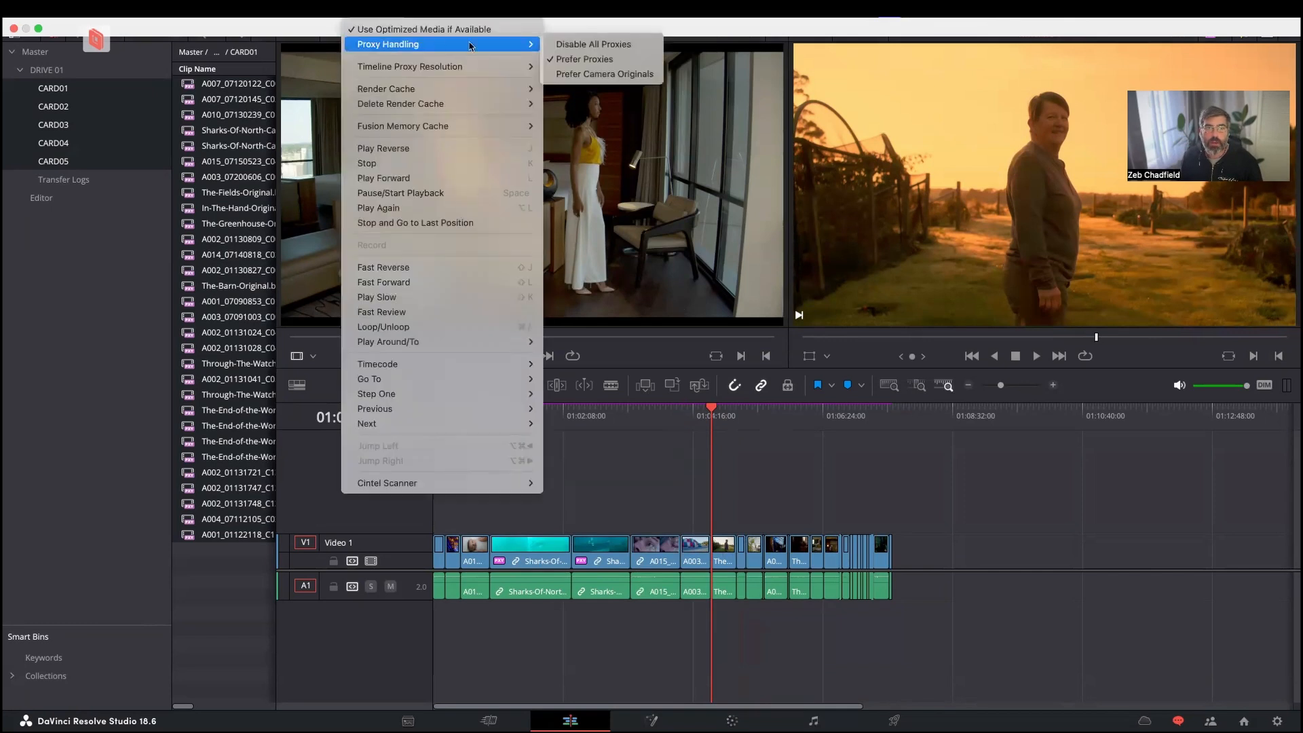
click(569, 44)
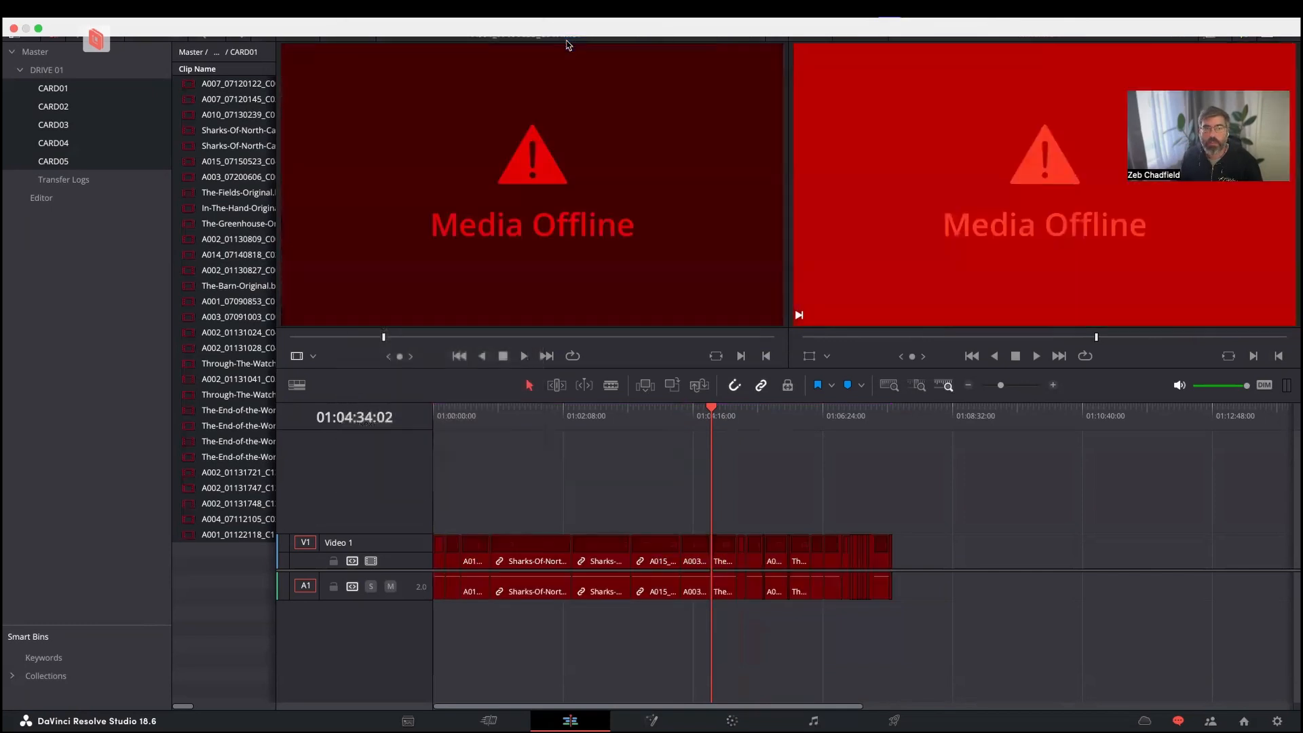
click(385, 17)
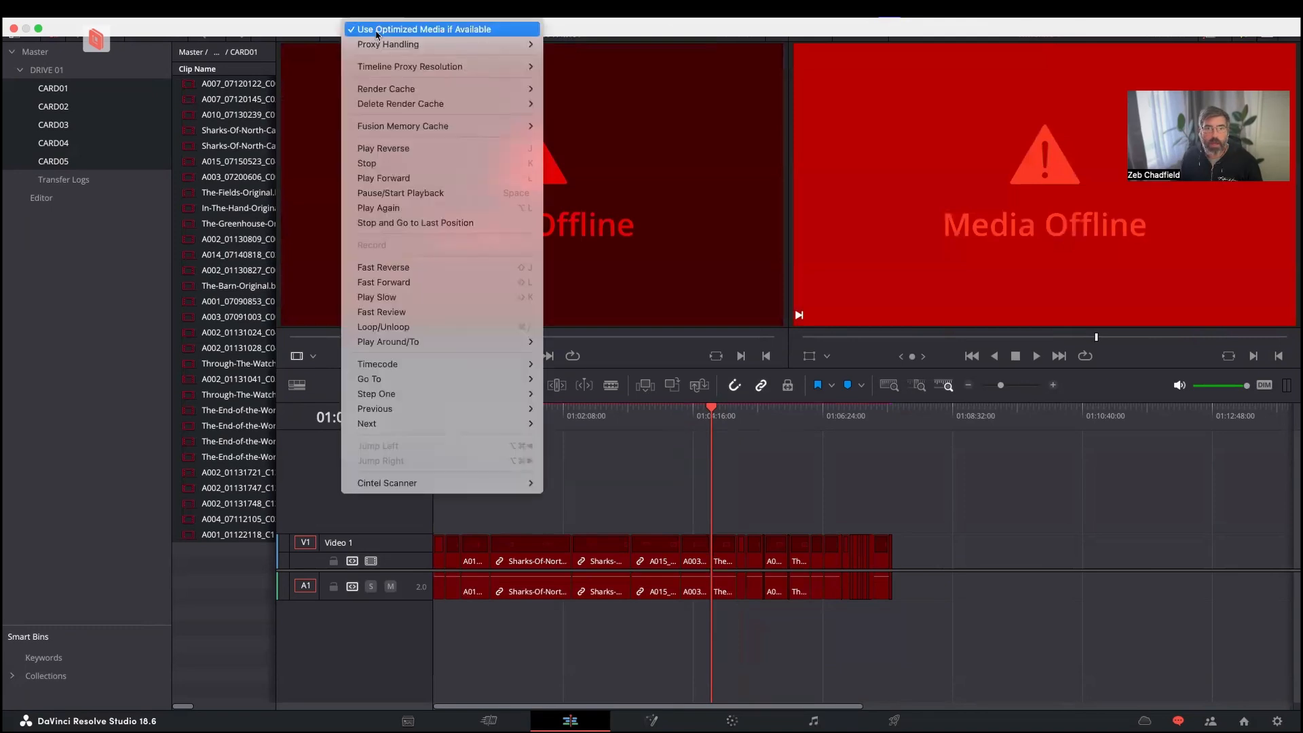
mouse_move(415, 45)
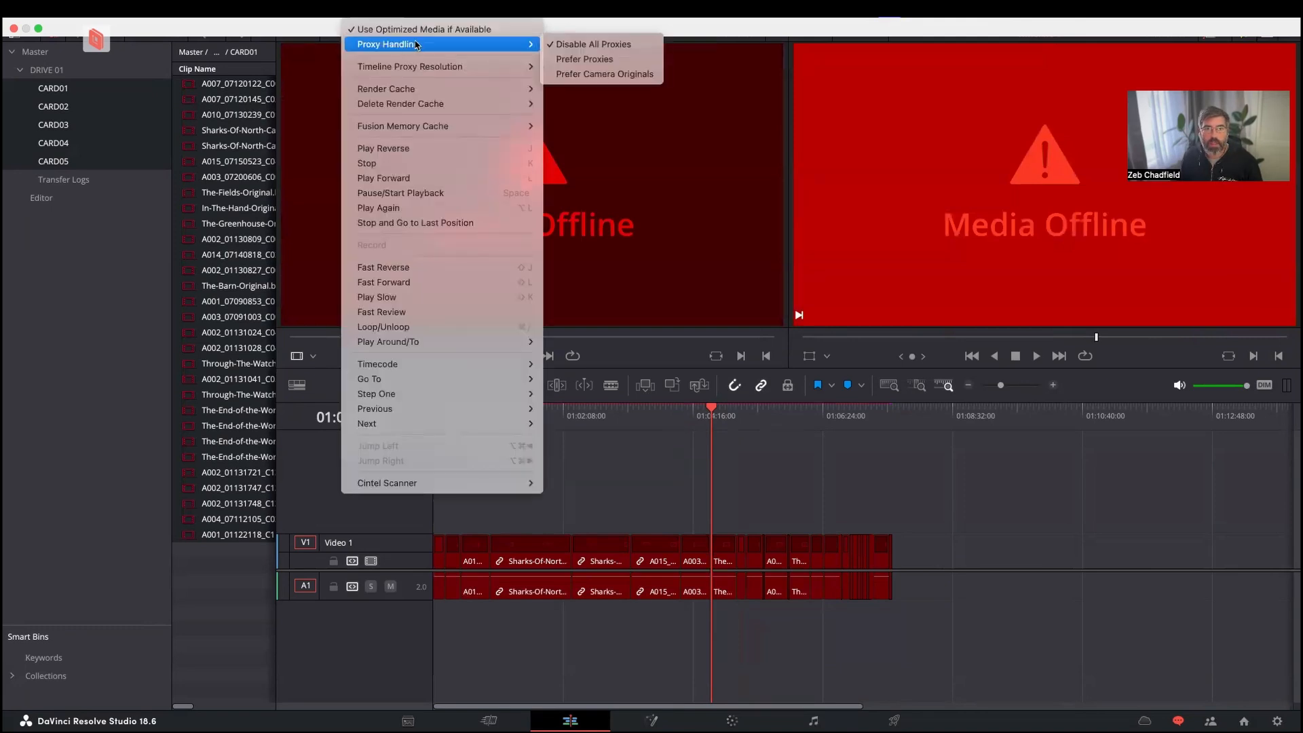
click(574, 62)
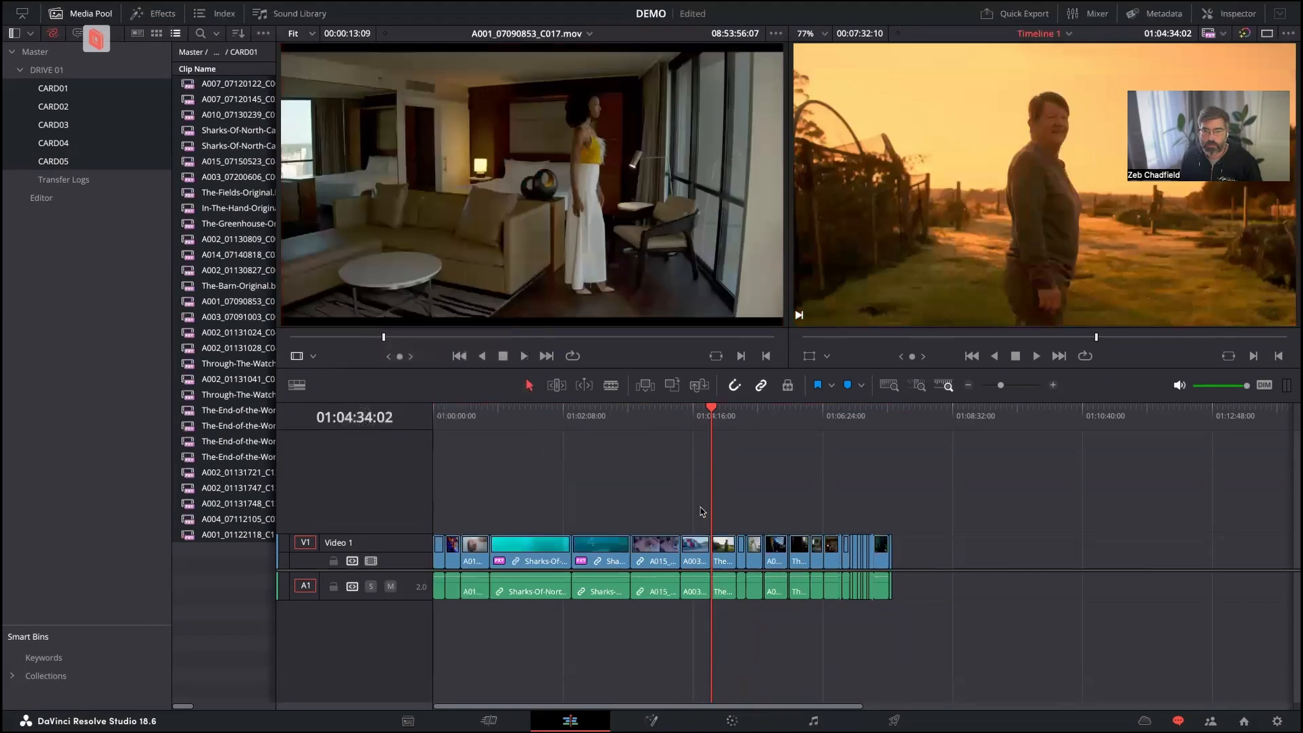
Move all clips after the orange garden shot onto a new Video 2 track, starting at about 01:00:28 above the earlier clips.
drag(516, 412, 744, 425)
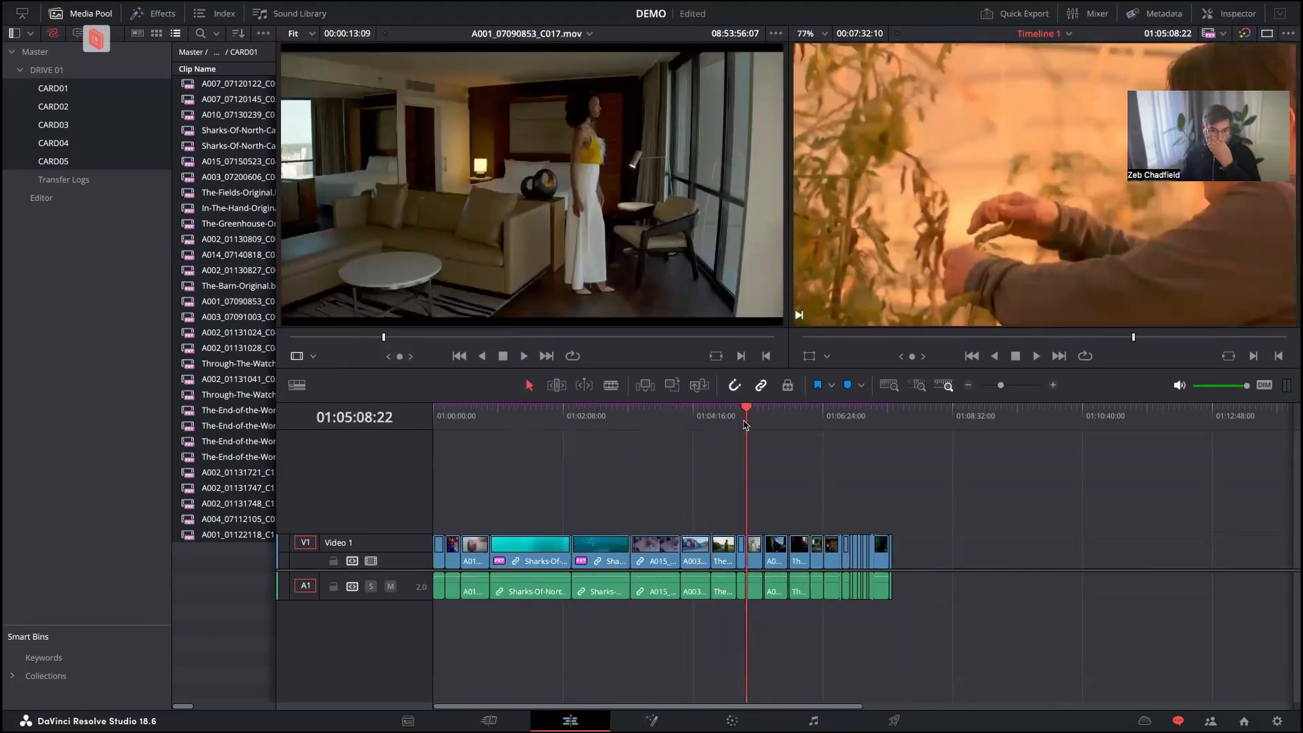
click(788, 414)
click(841, 426)
drag(774, 425, 759, 422)
drag(904, 512, 505, 504)
click(724, 467)
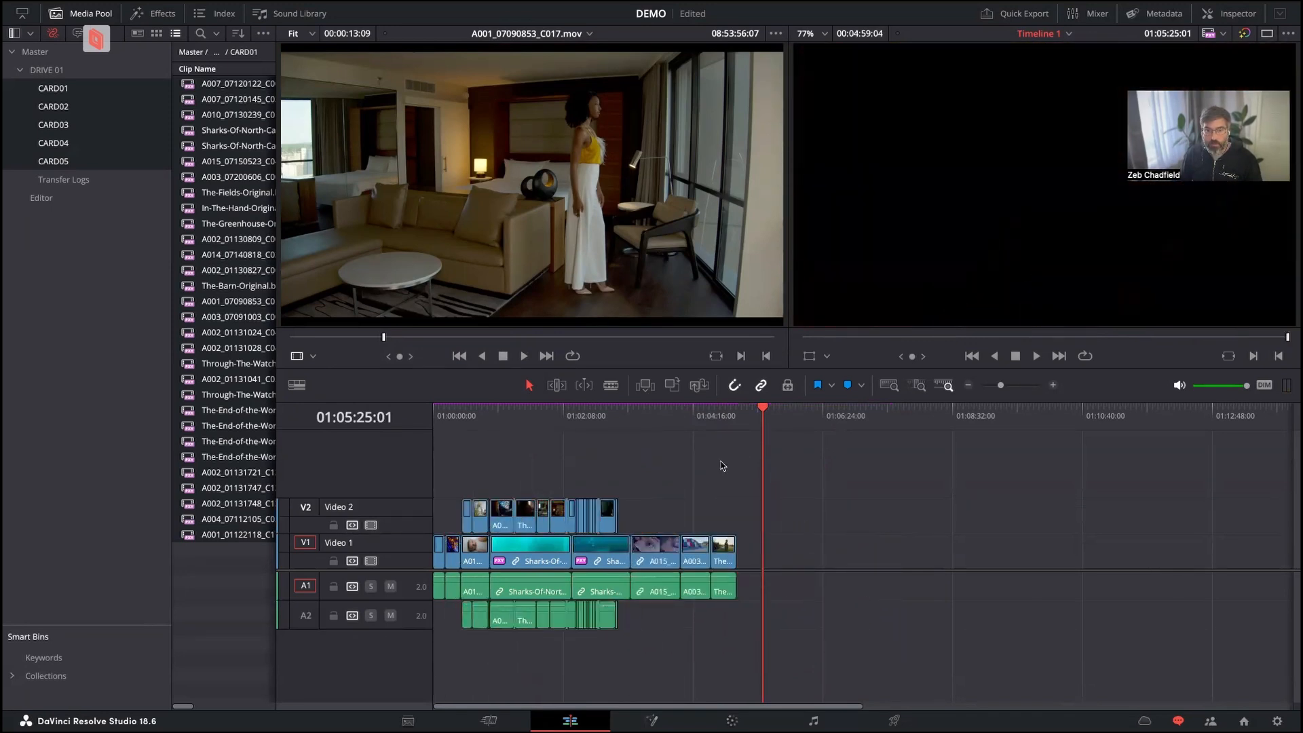
click(548, 426)
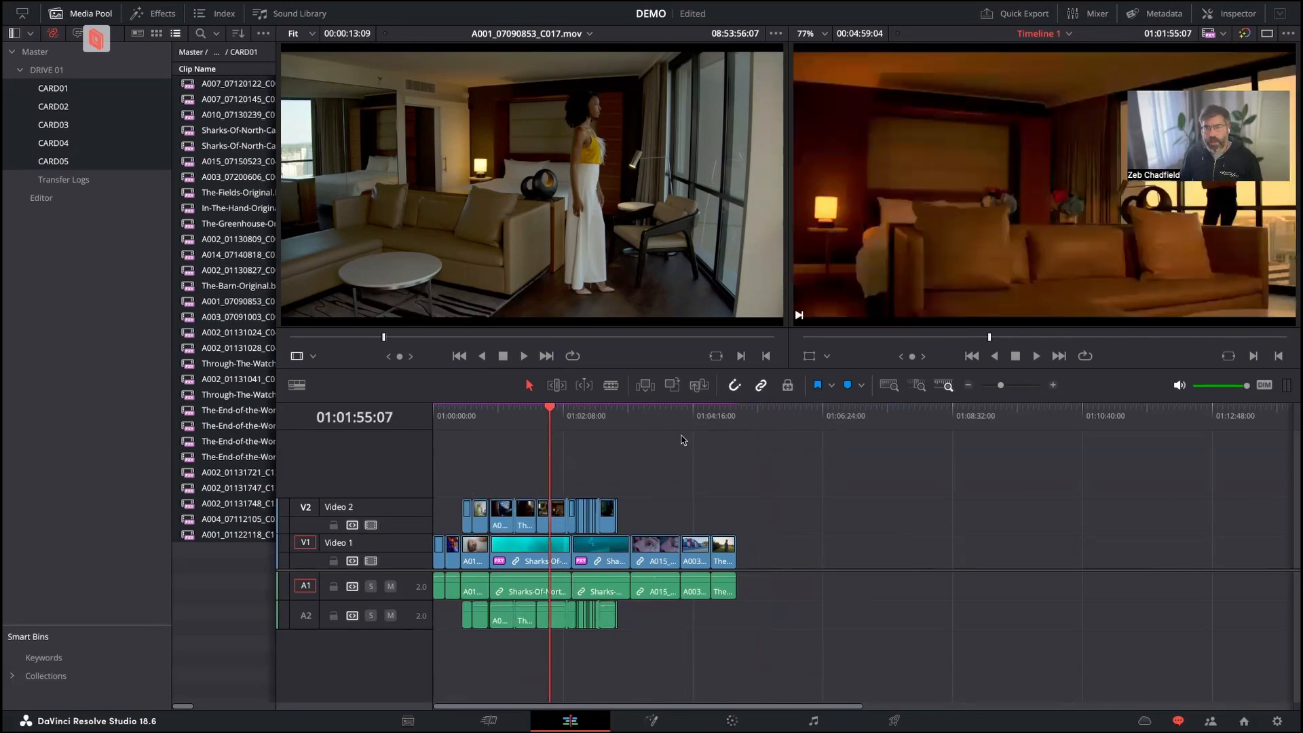
Switch to the colorist's machine, refresh Timeline 1 with the editor's changes, and check clips 07, 06 and 04.
key(super+Tab)
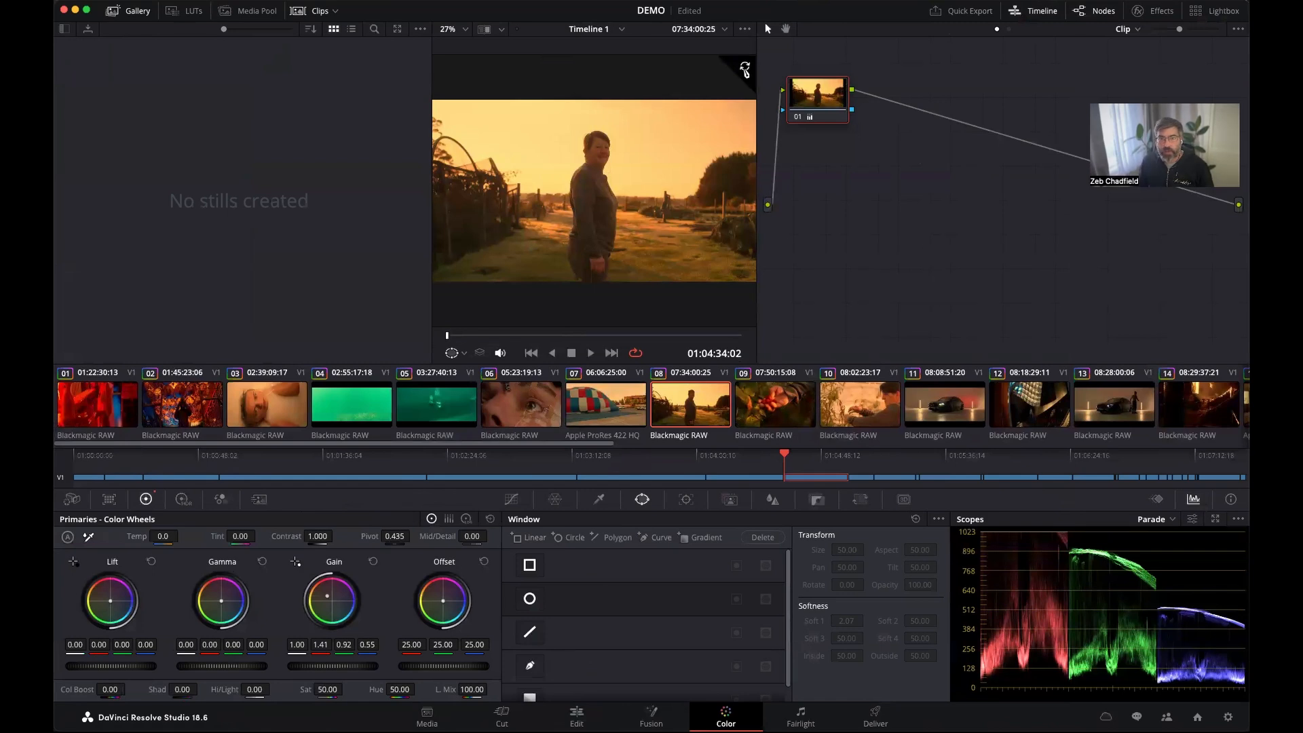
click(746, 69)
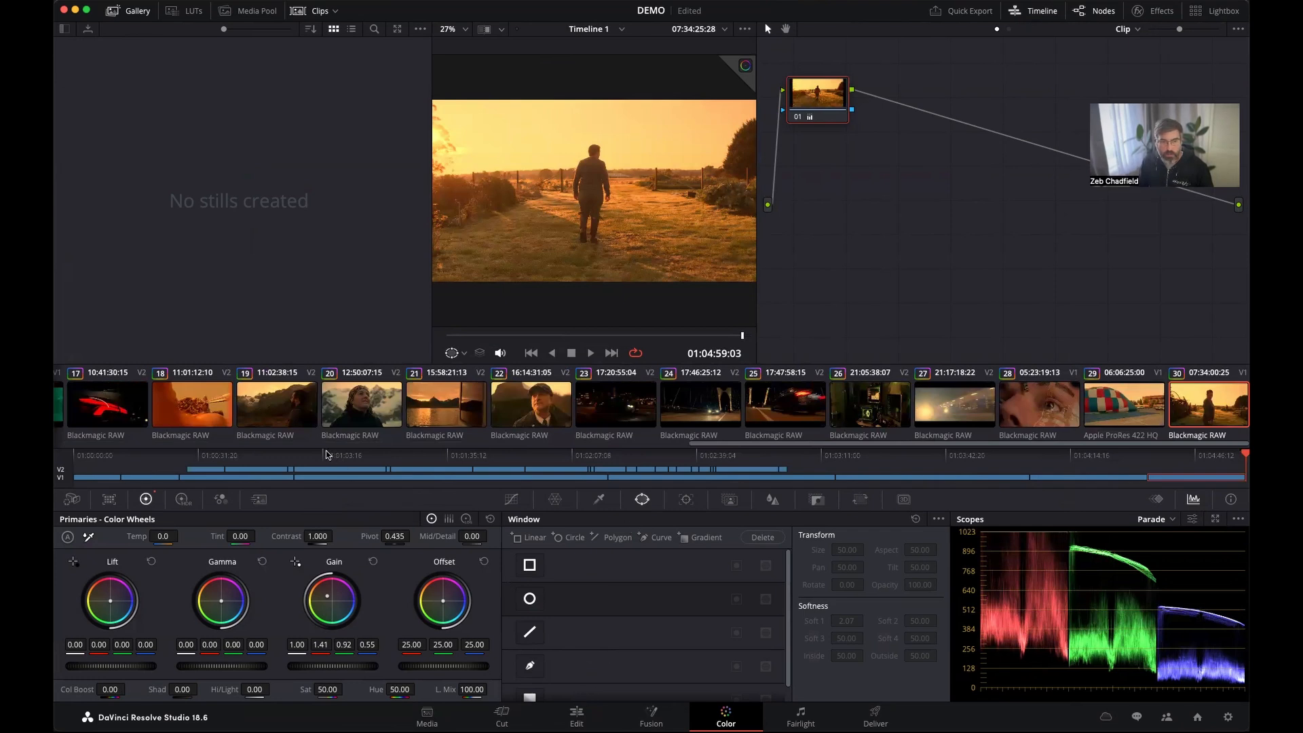
click(310, 456)
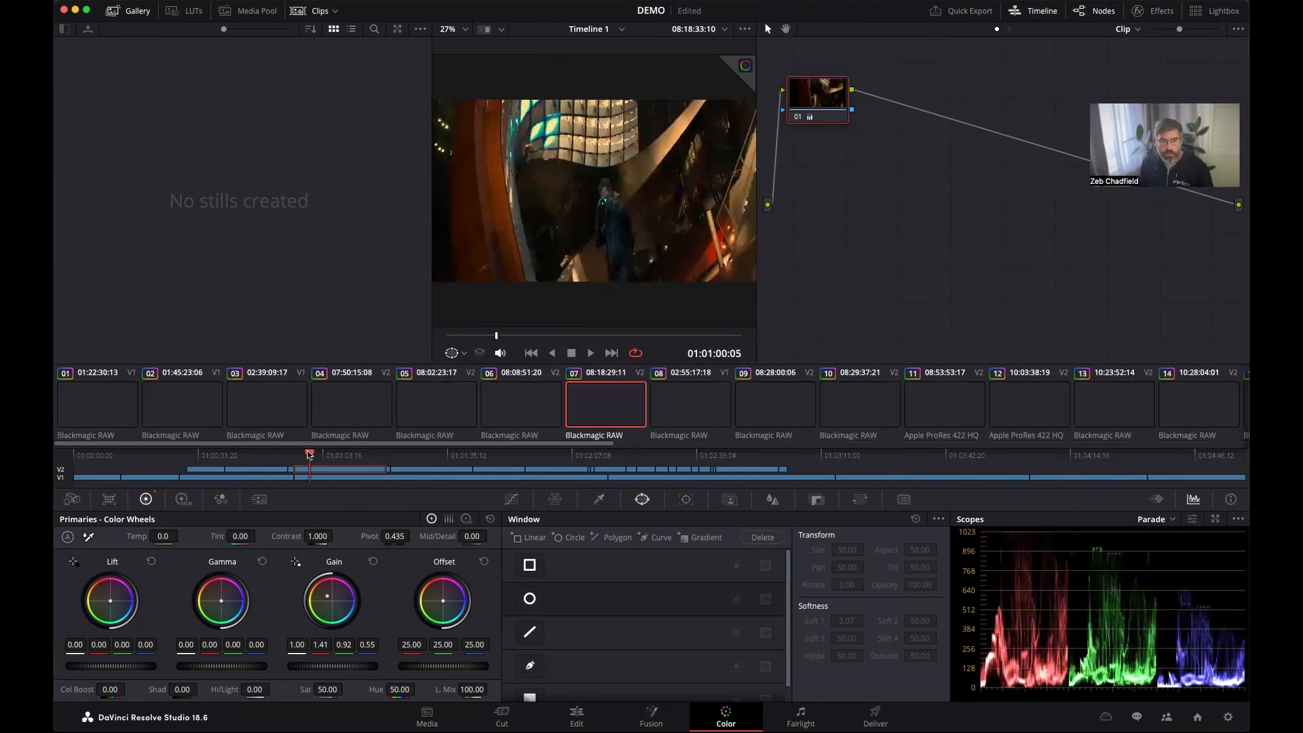
click(529, 406)
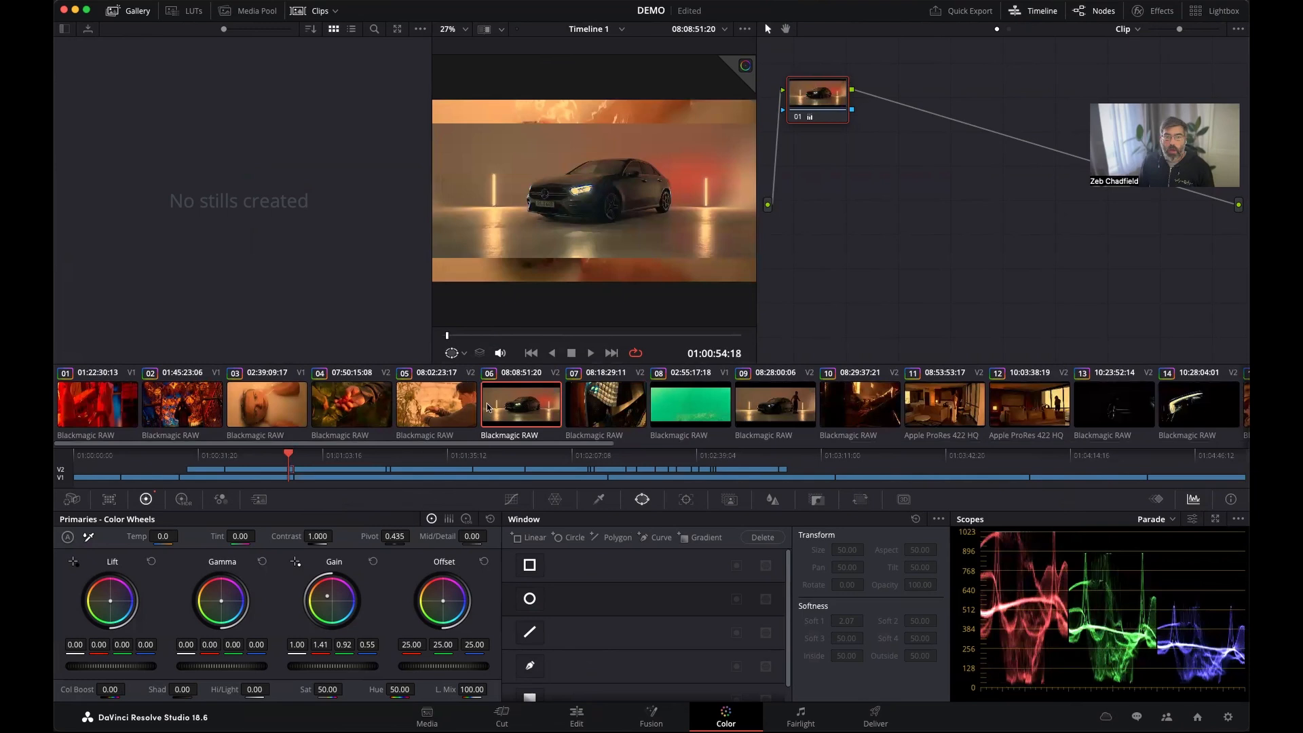
click(348, 417)
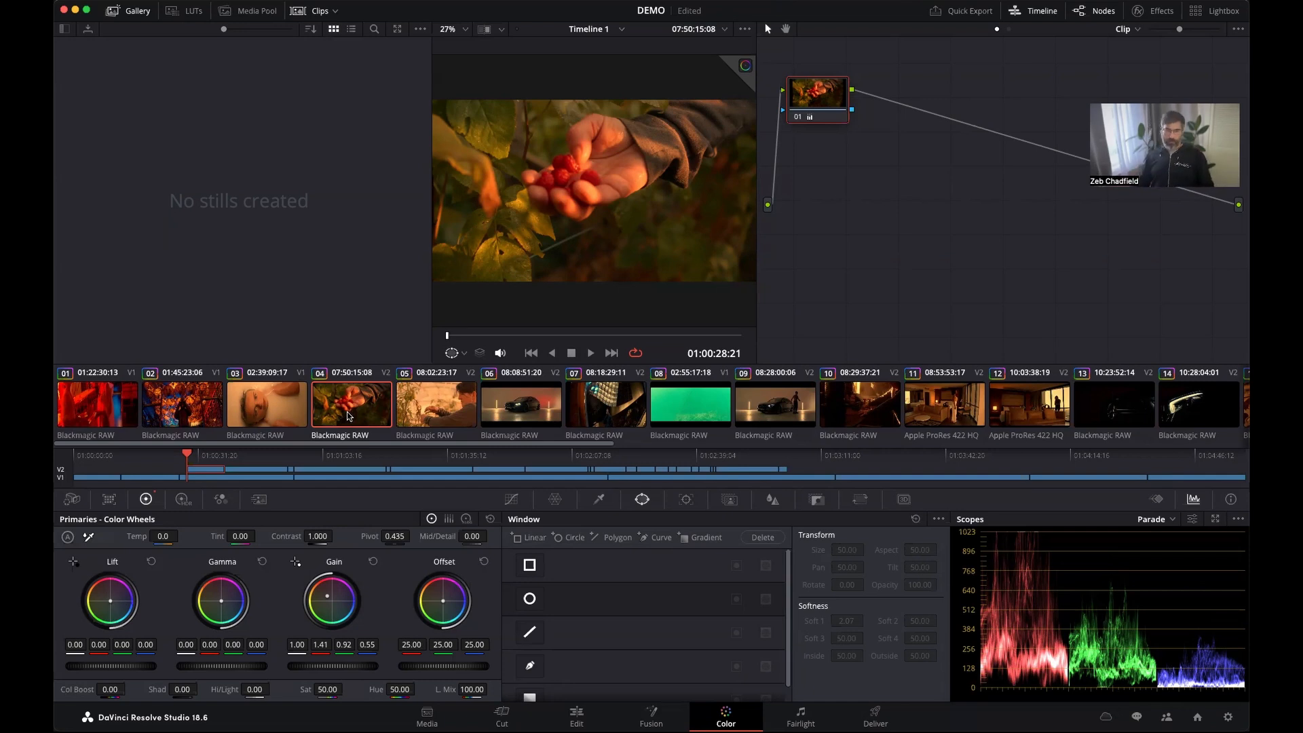
Switch to the editor's workstation, open its Color page, and inspect clips 04 and 05 for the other user's activity, ending on clip 05.
key(super+Tab)
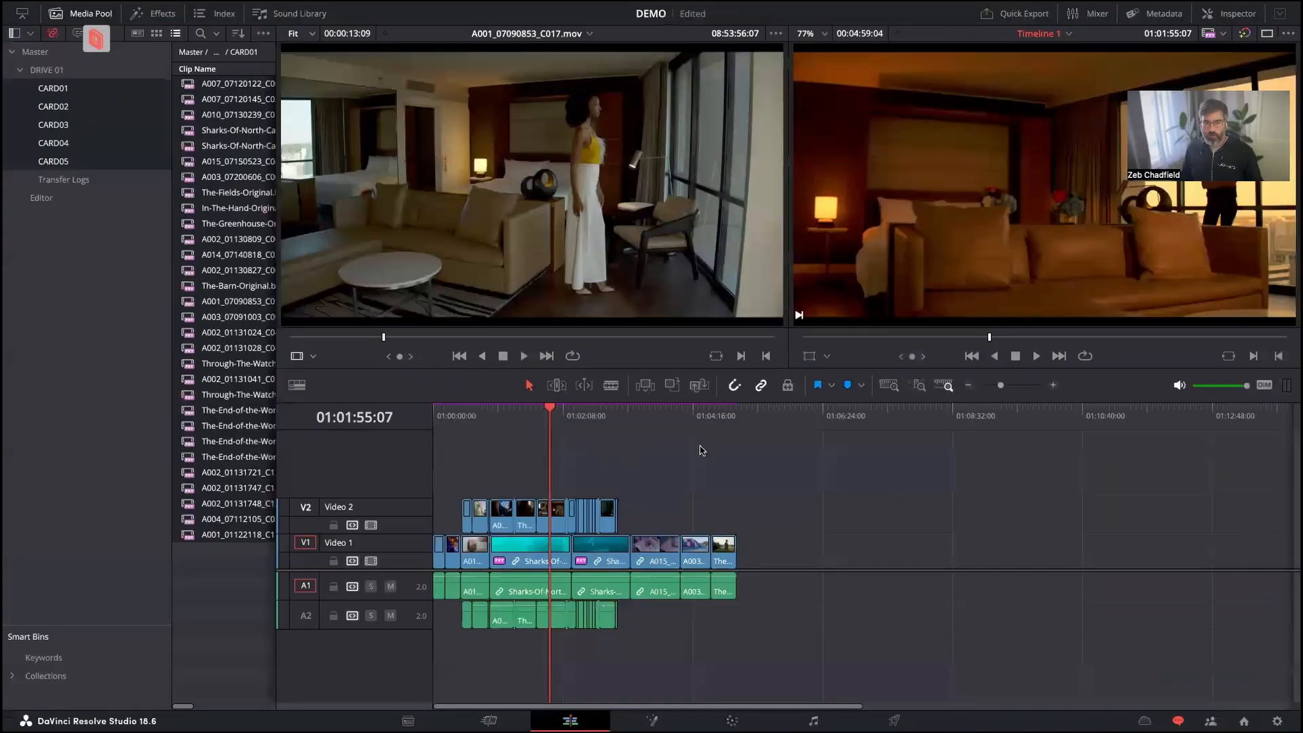
click(584, 414)
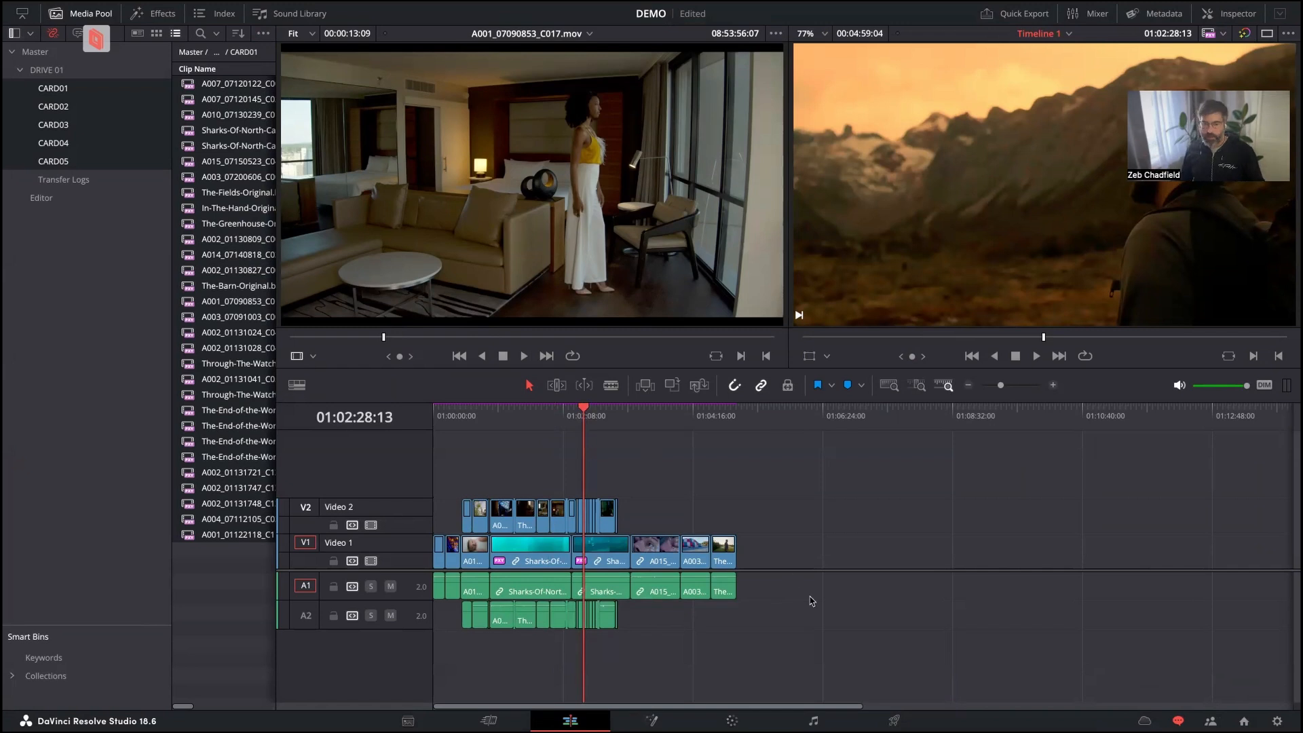
click(734, 720)
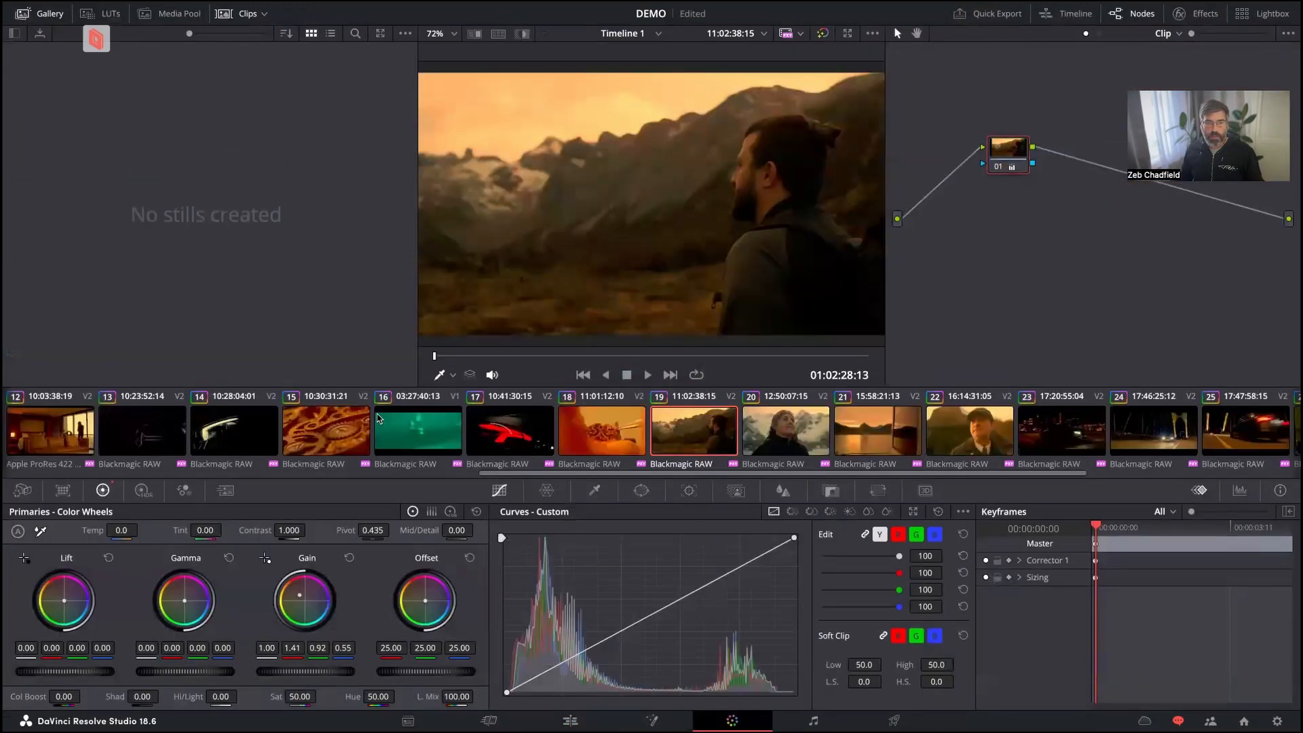
scroll(378, 436, up, 5)
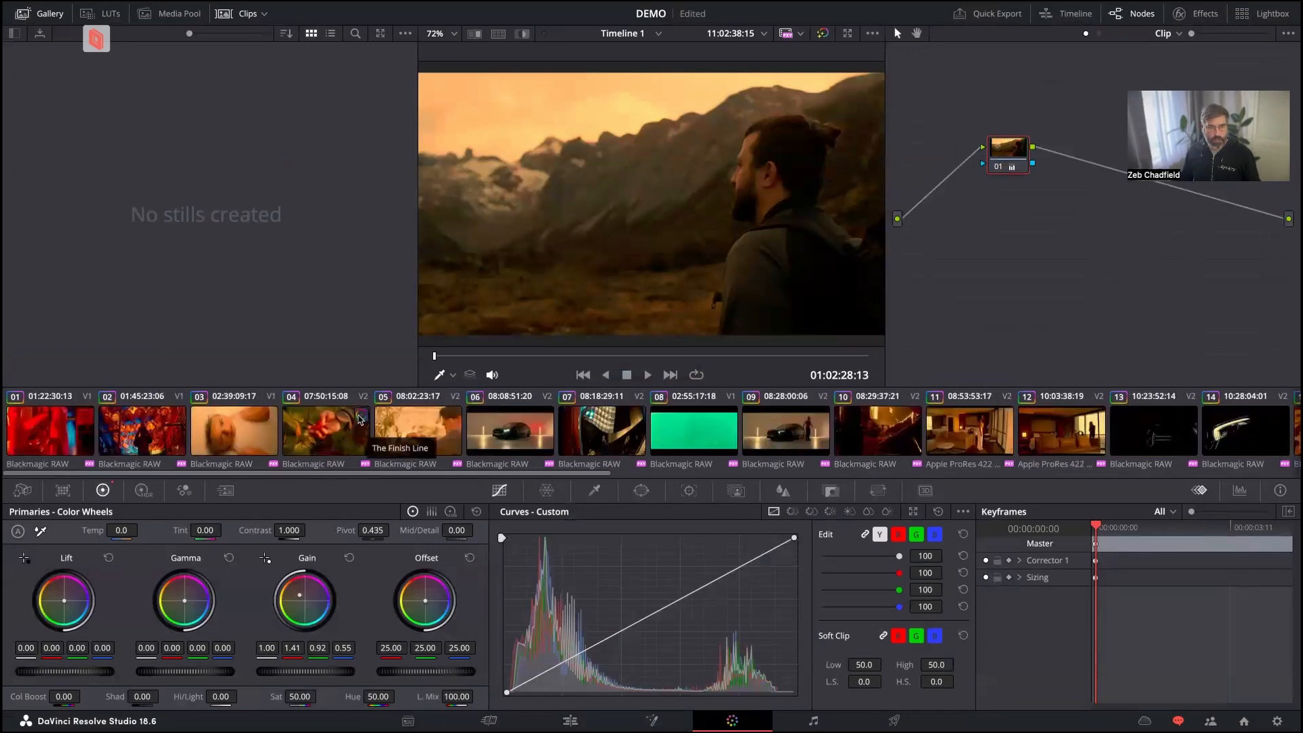
click(387, 427)
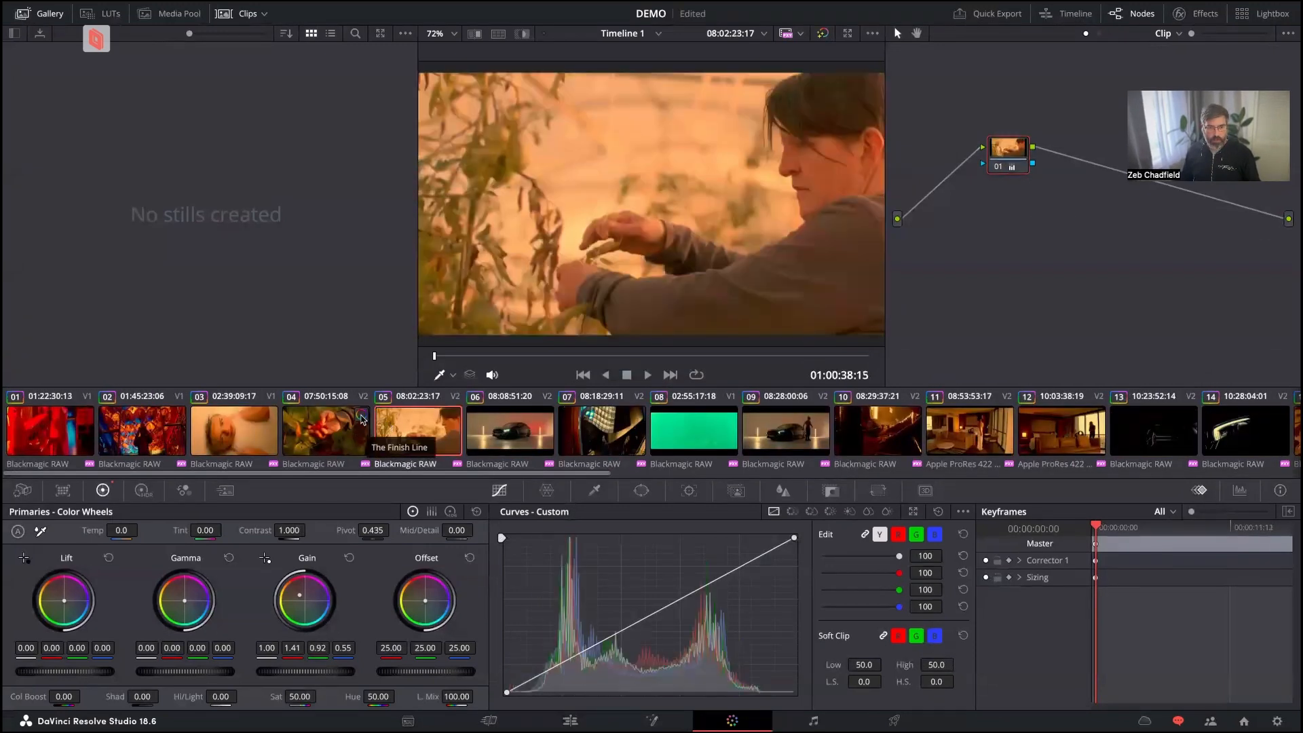
click(333, 424)
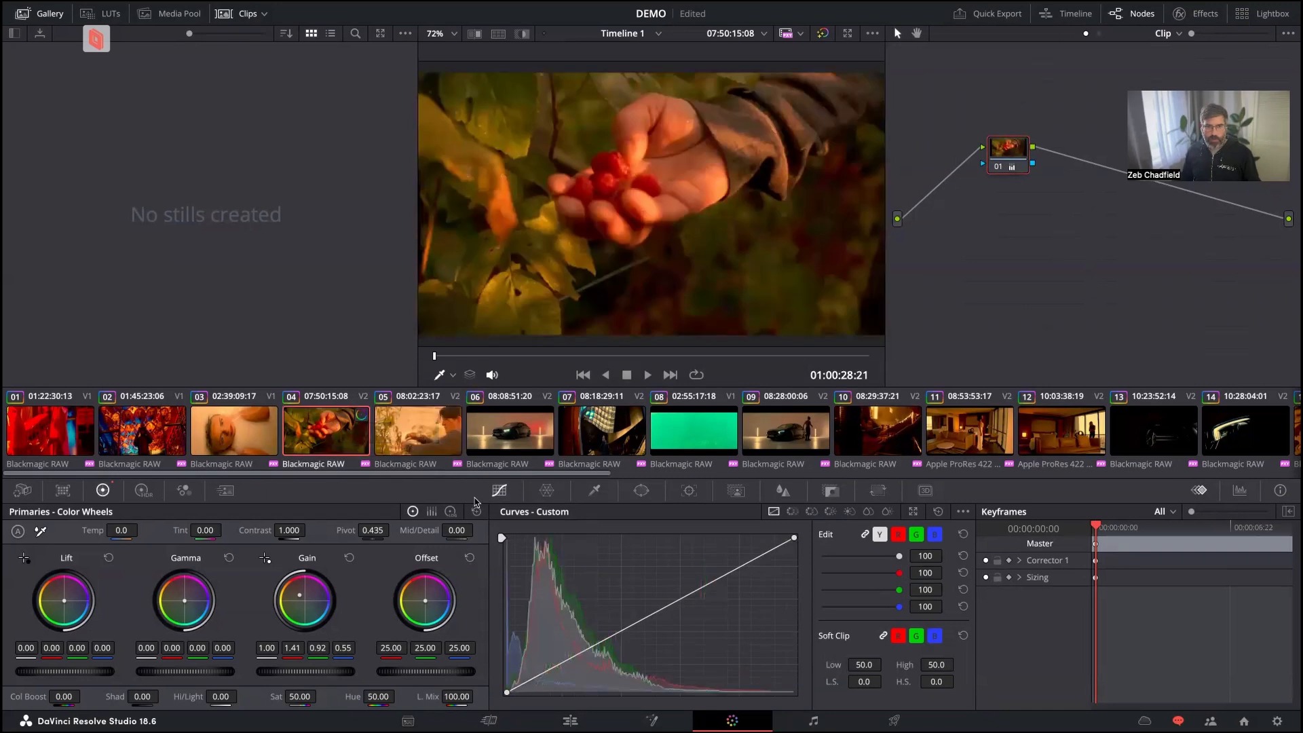
click(409, 446)
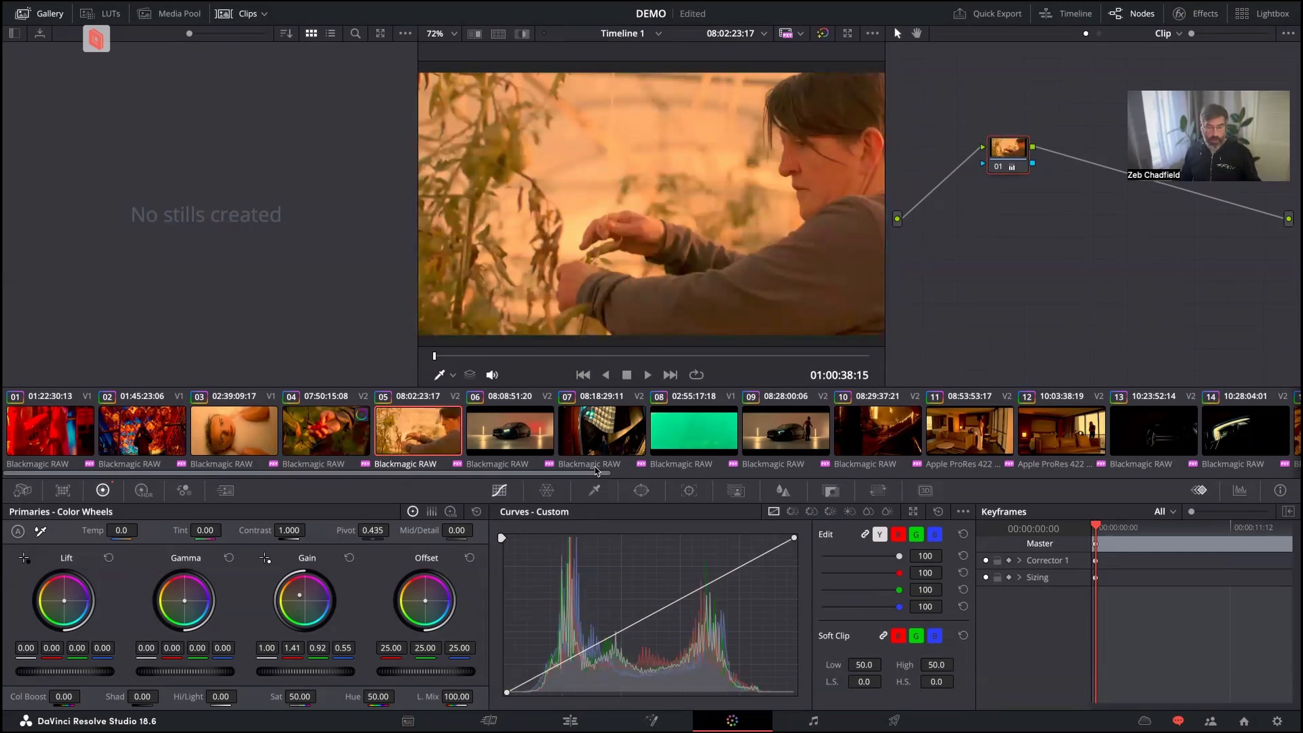
Switch to the colorist's machine and look through clips 06, 07, 08 and 09 while the editor is on clip 05.
key(super+Tab)
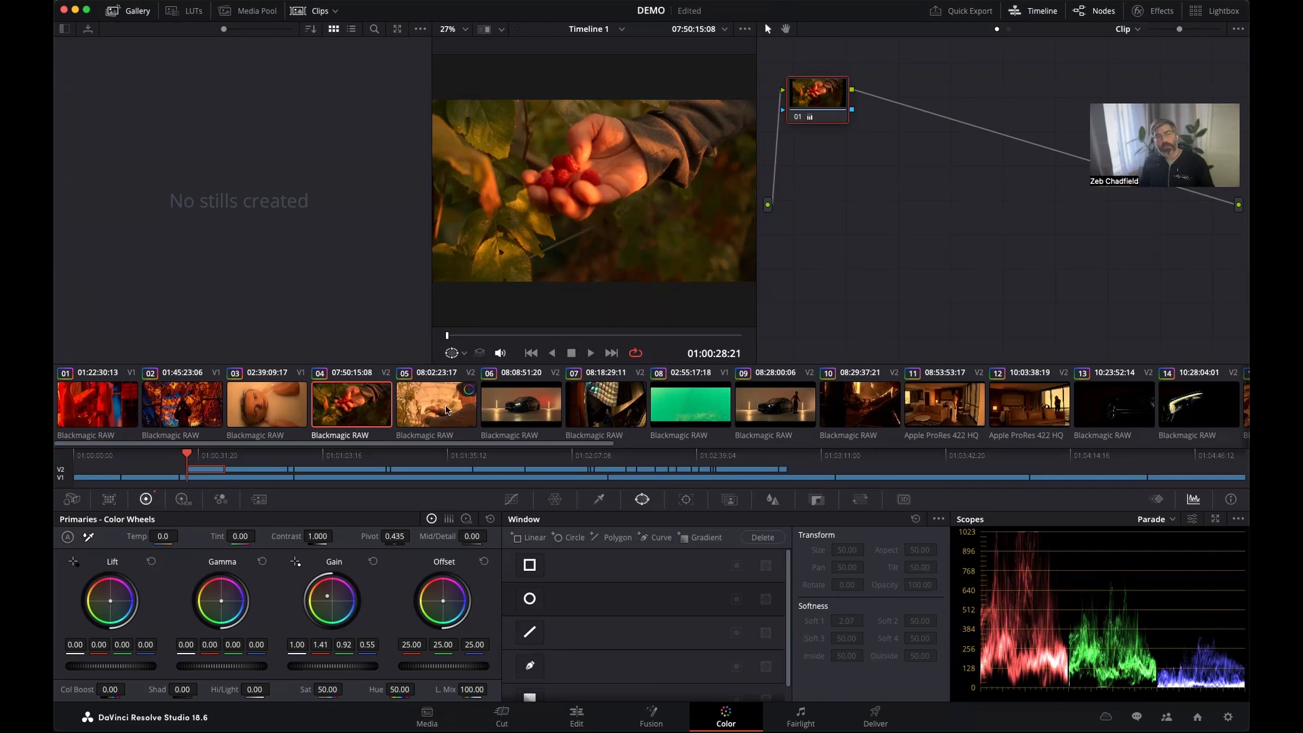
click(513, 402)
click(628, 410)
click(708, 408)
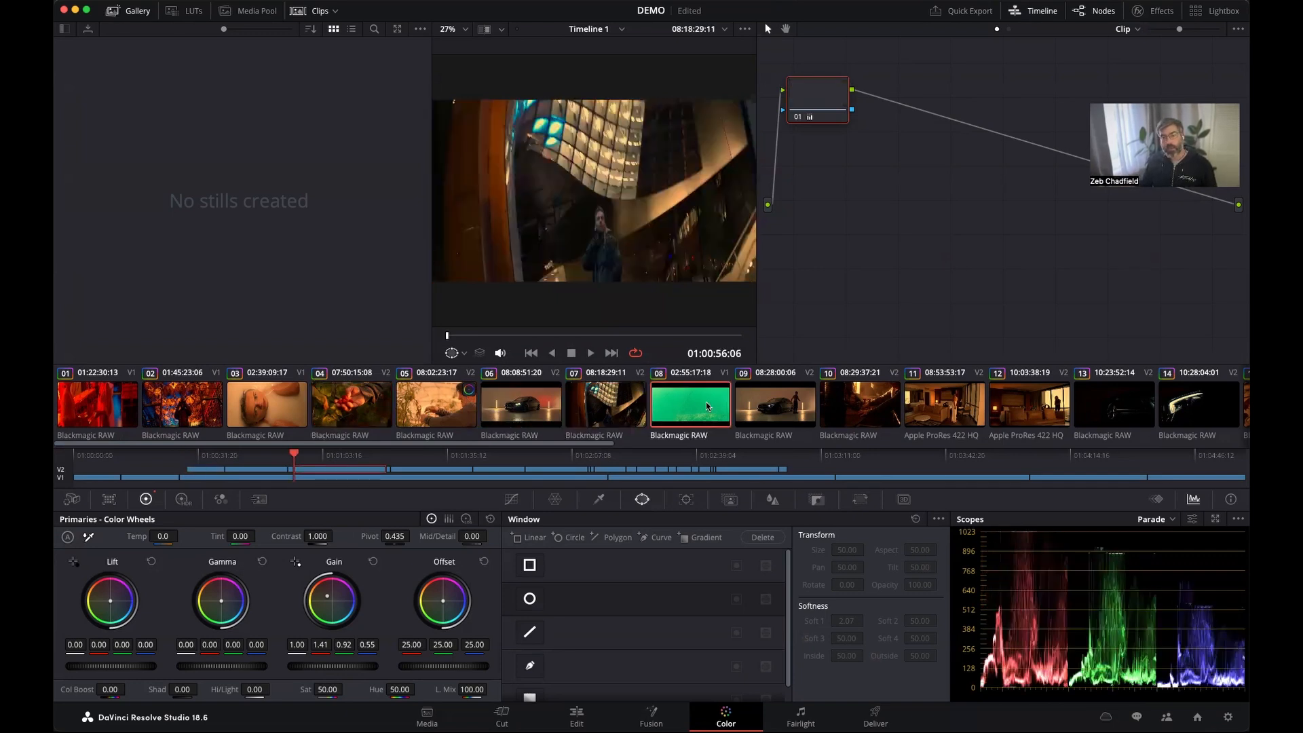
click(780, 410)
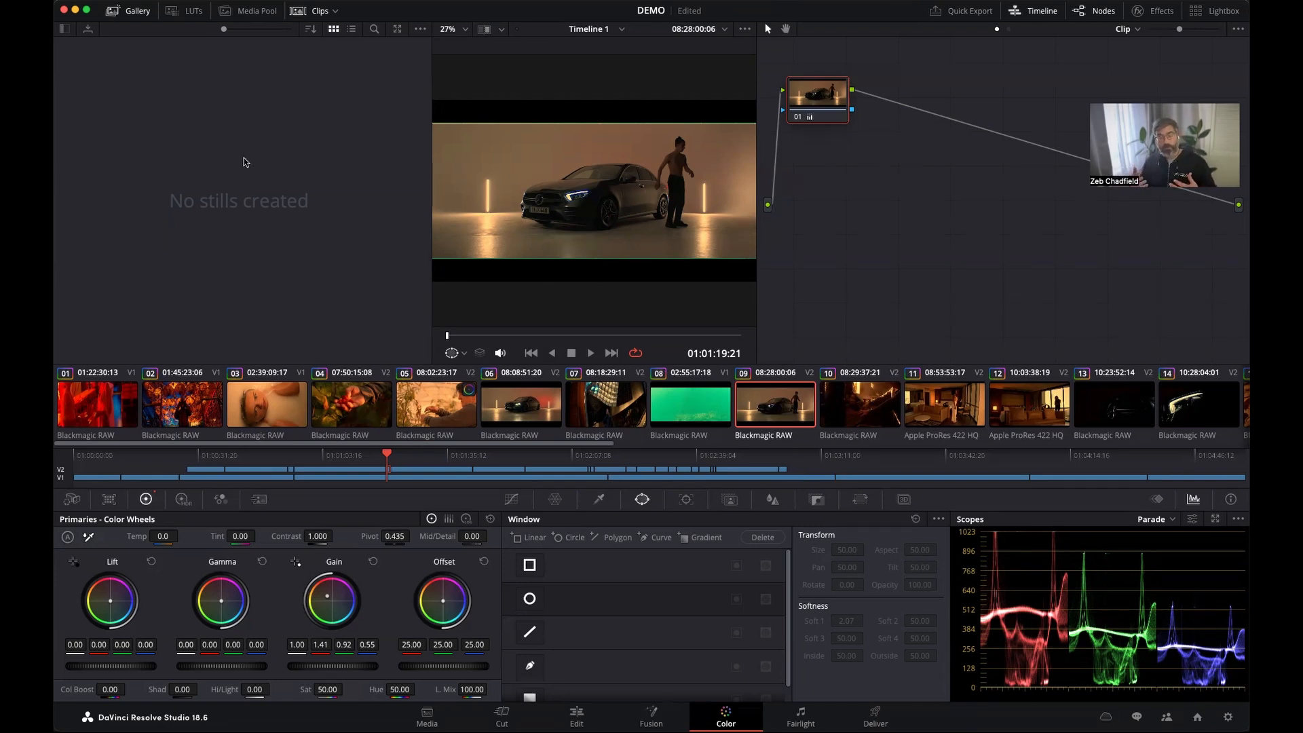
Set Media Management to copy all media of the entire project, preserve hierarchy after 1 folder level, and relink to new files.
click(171, 0)
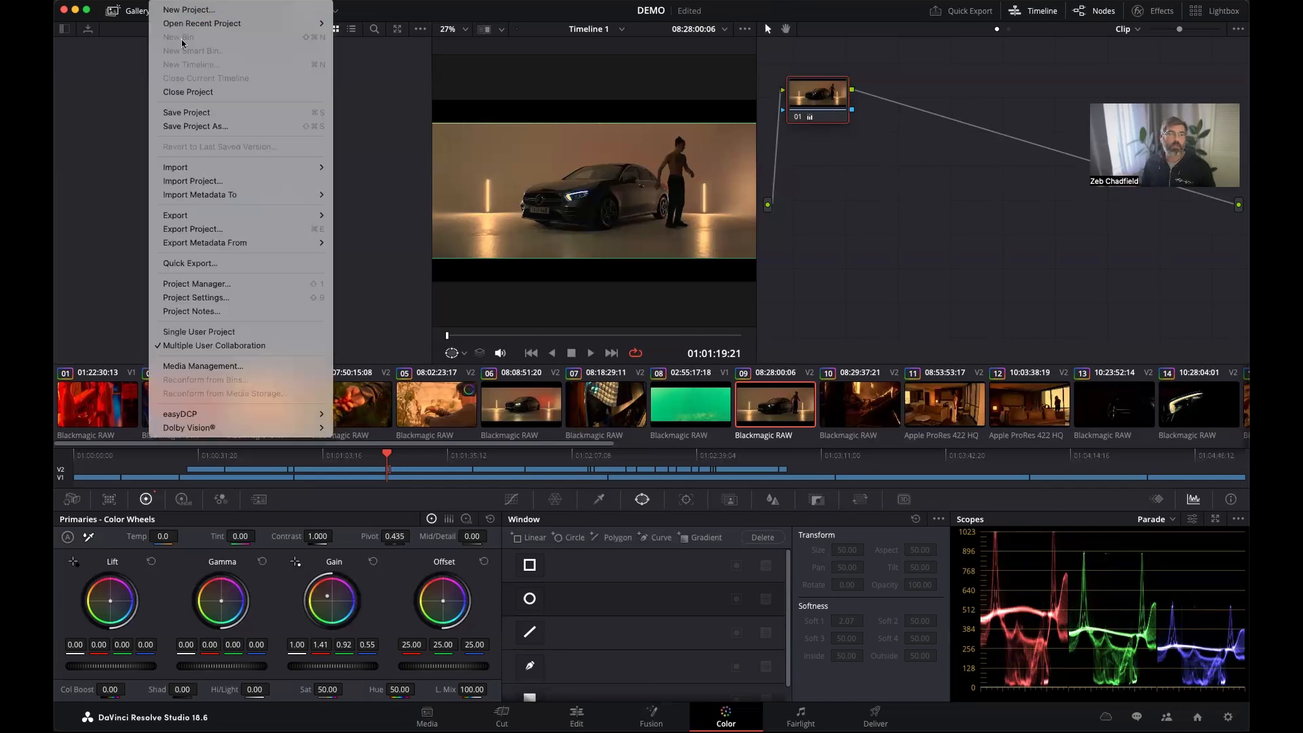
click(199, 373)
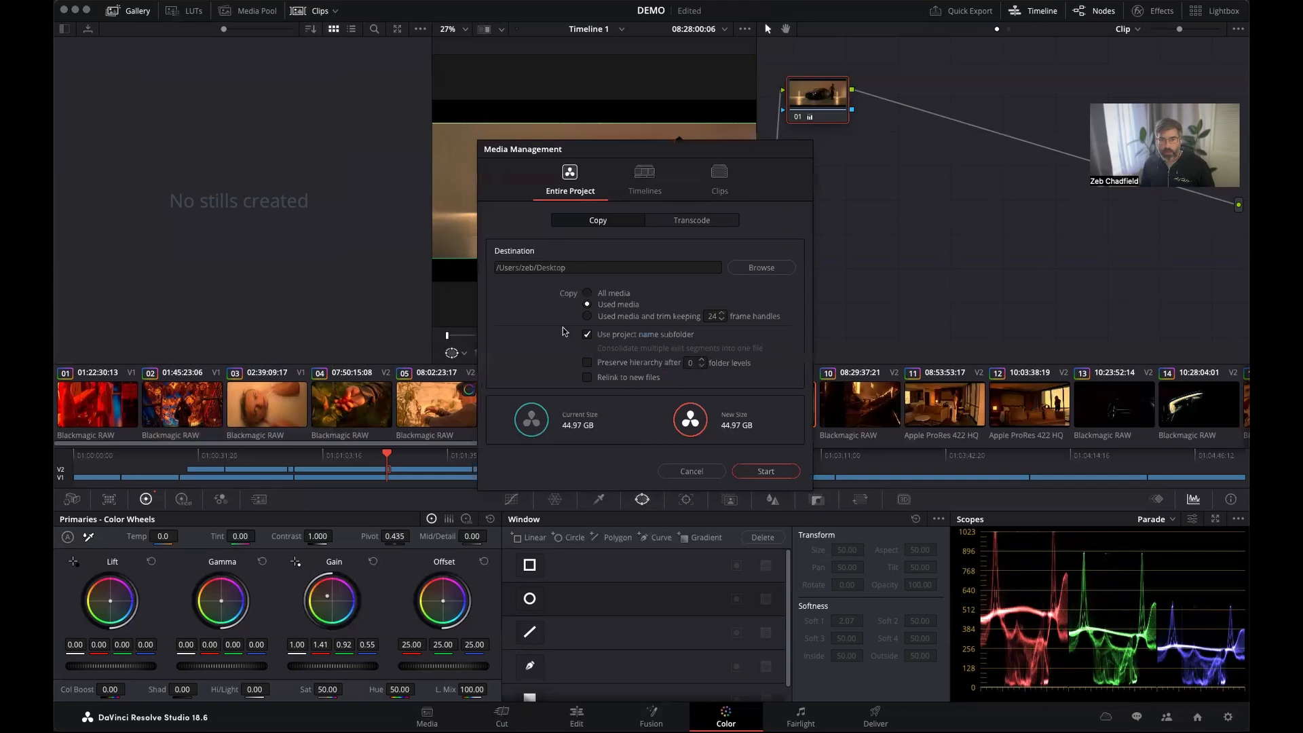
click(616, 293)
click(702, 360)
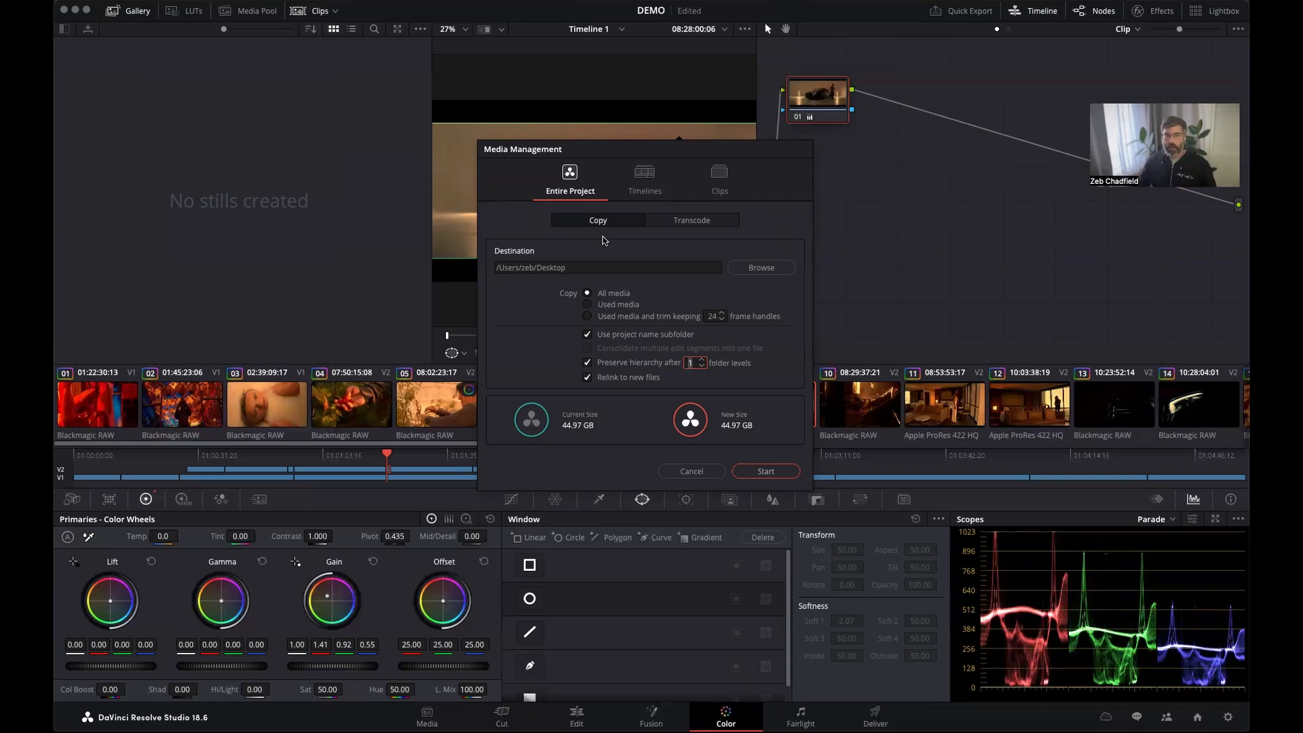
Set the copy destination to a Full Res subfolder inside the Resolve Demo folder on the shared lucid storage.
click(741, 269)
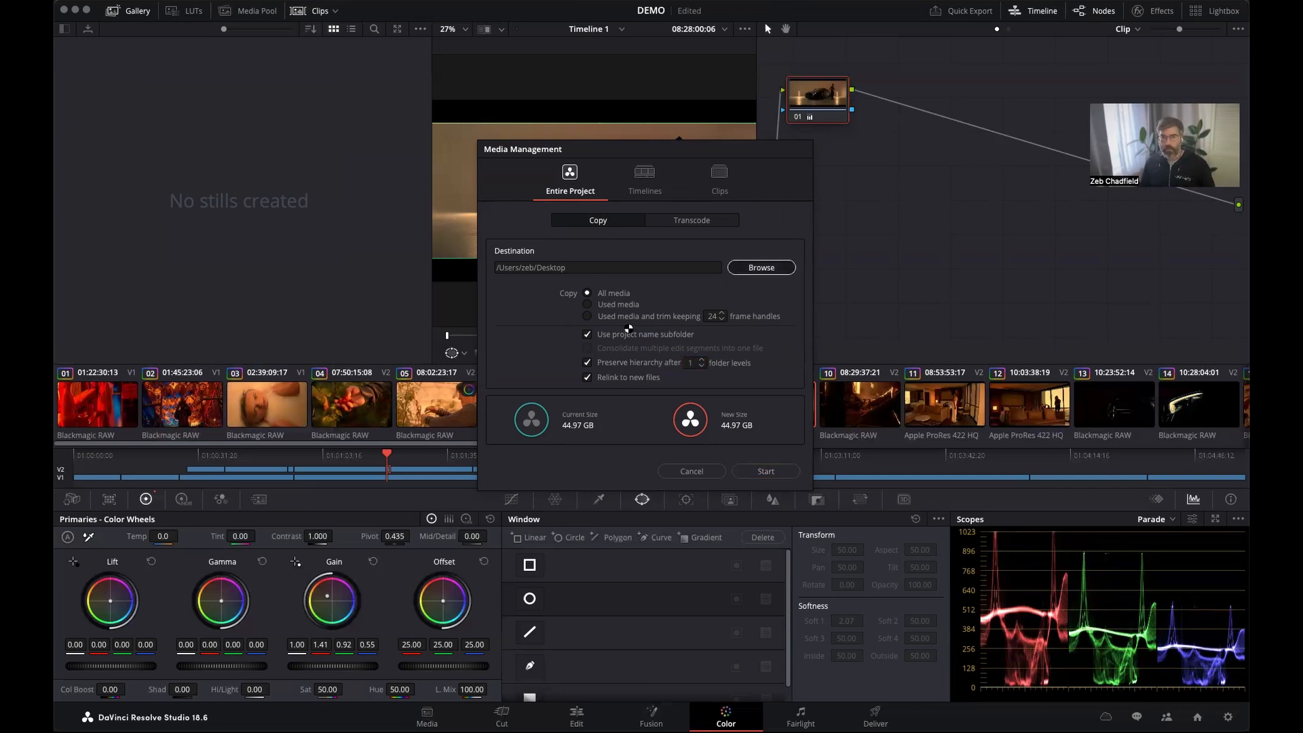
click(762, 268)
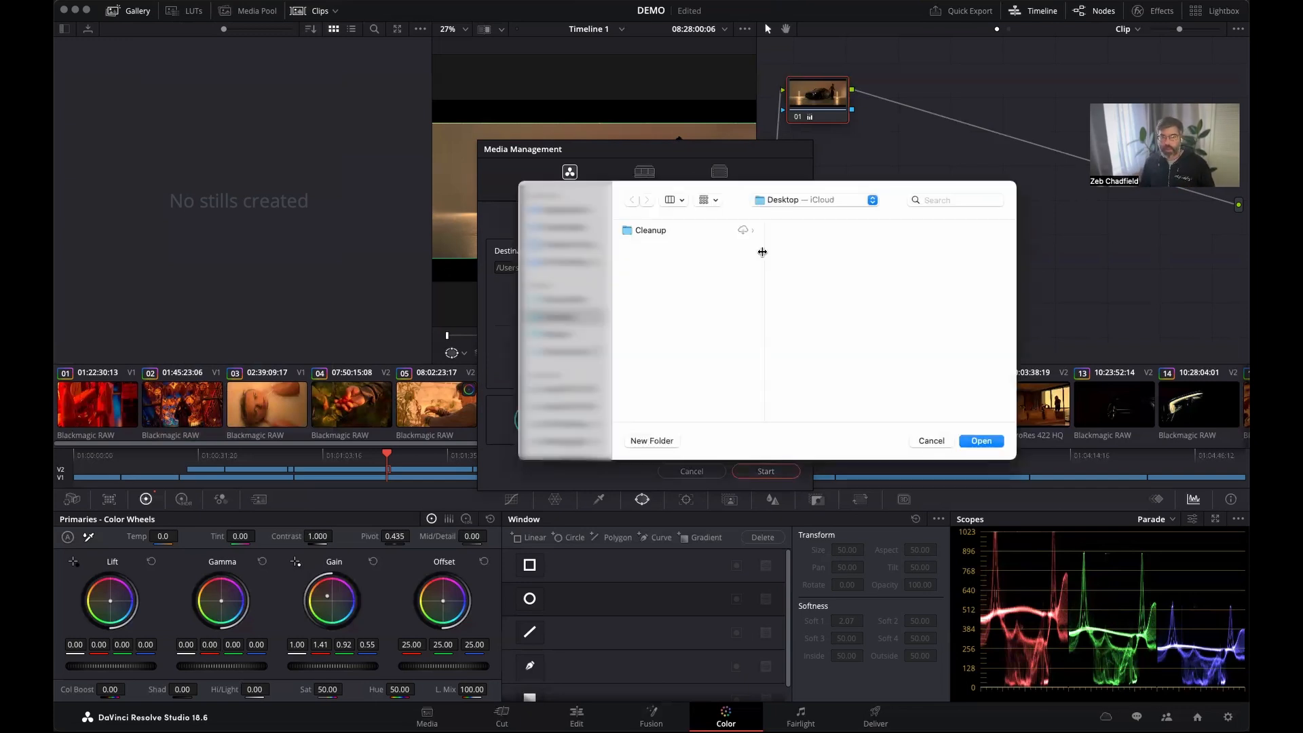
key(super+Tab)
drag(864, 569, 865, 319)
click(982, 440)
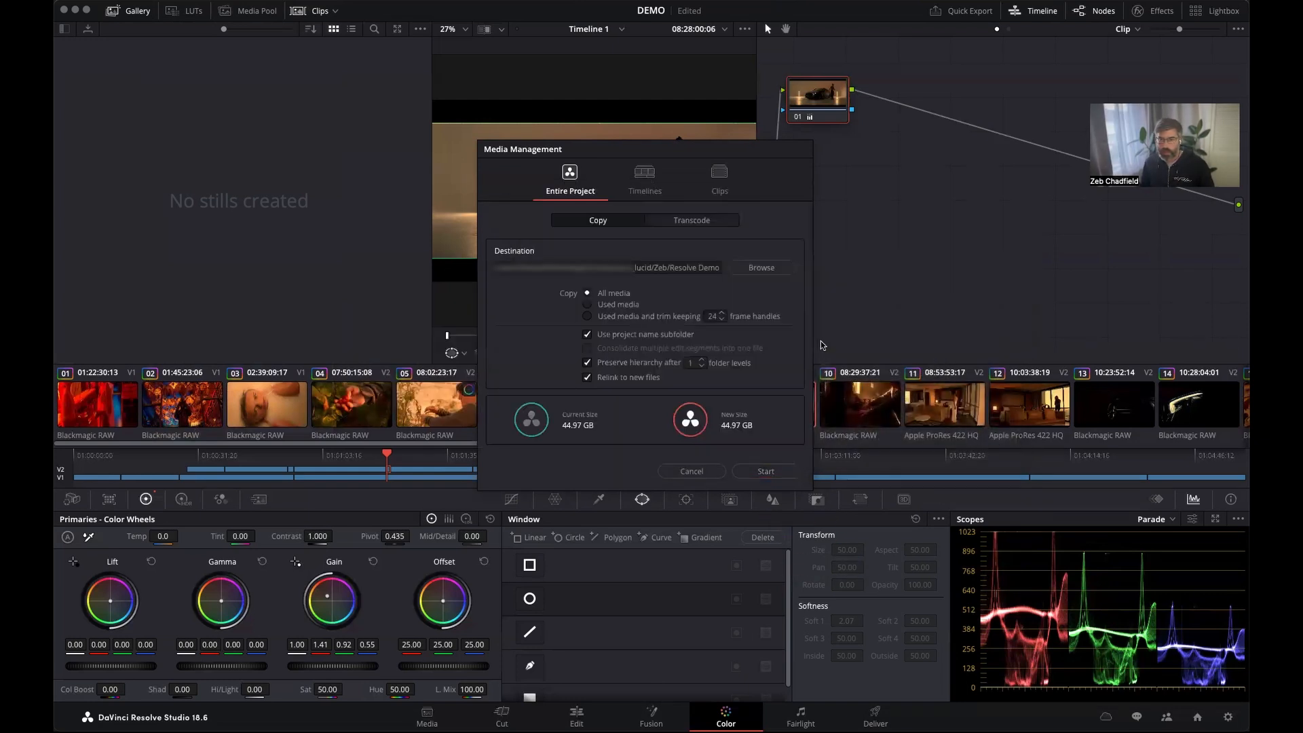
key(Right)
text(/)
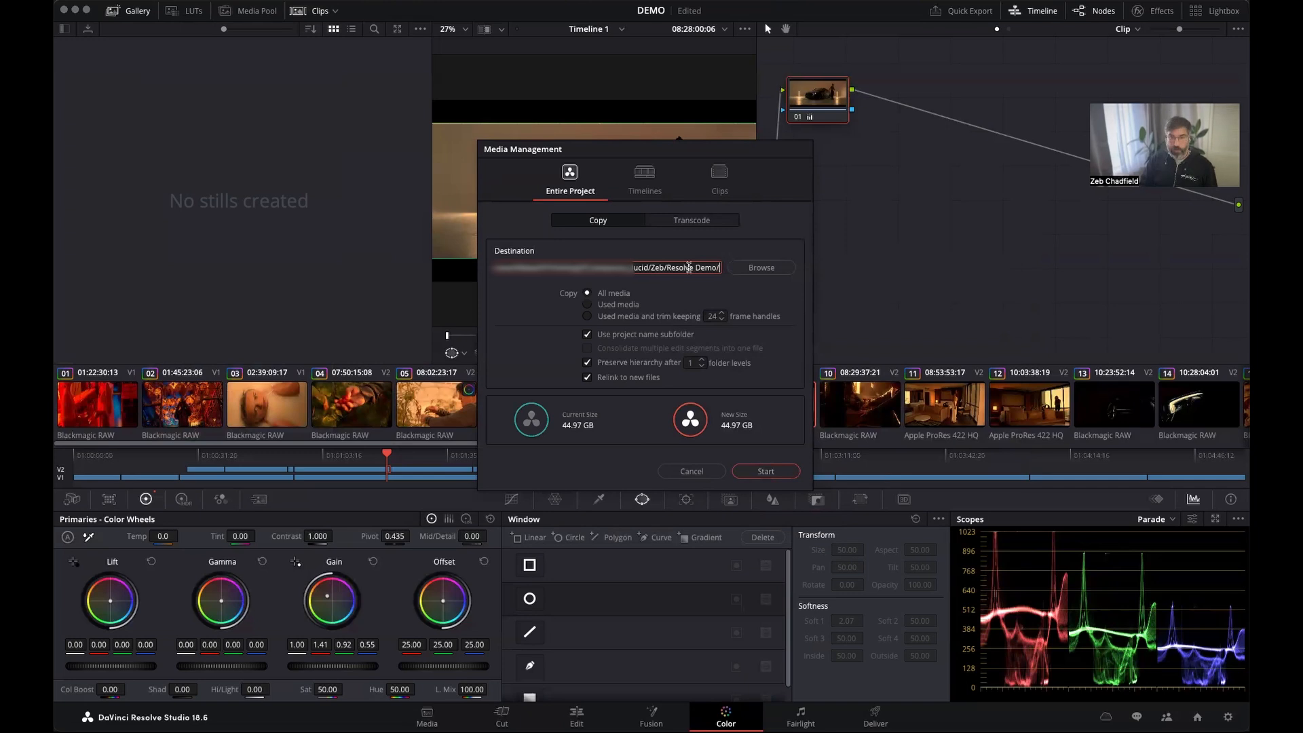
text(Full Res)
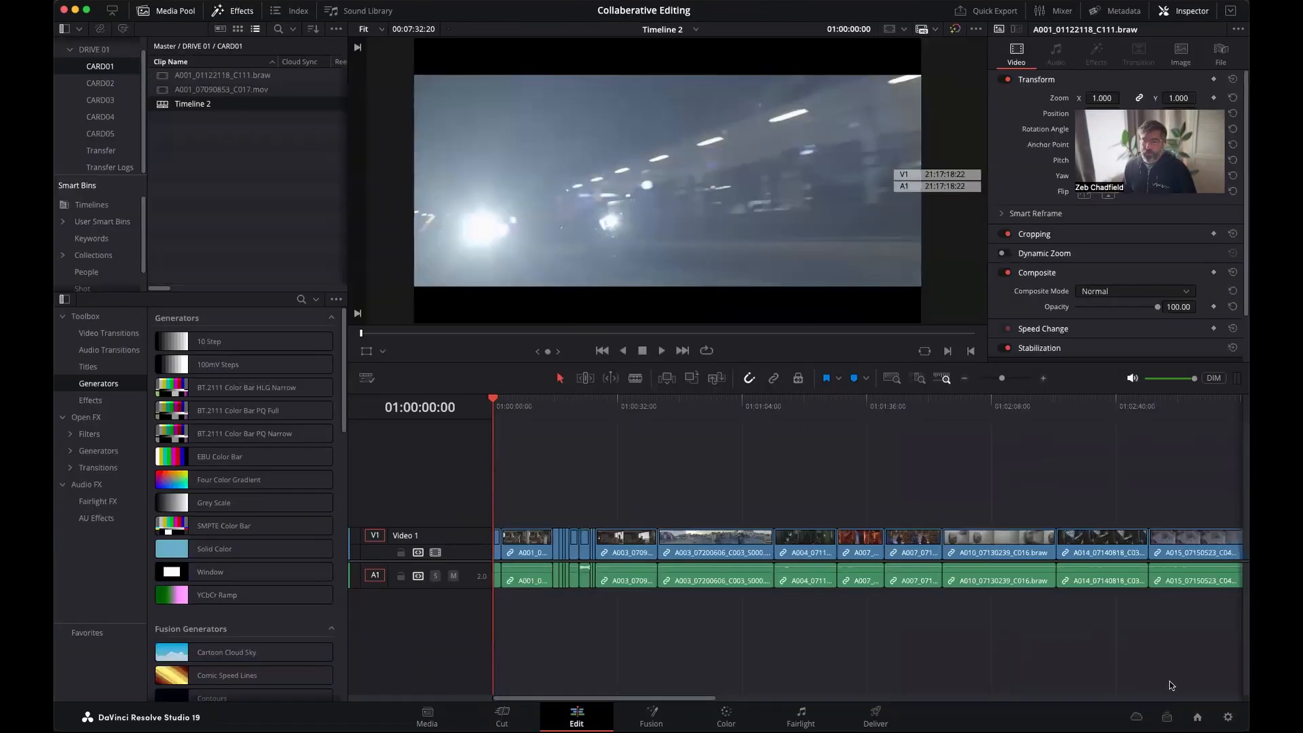
Start a Remote Monitor session with the H.264 4:2:0 8-Bit codec at 5 Mbps and accept the waiting participant.
click(1168, 717)
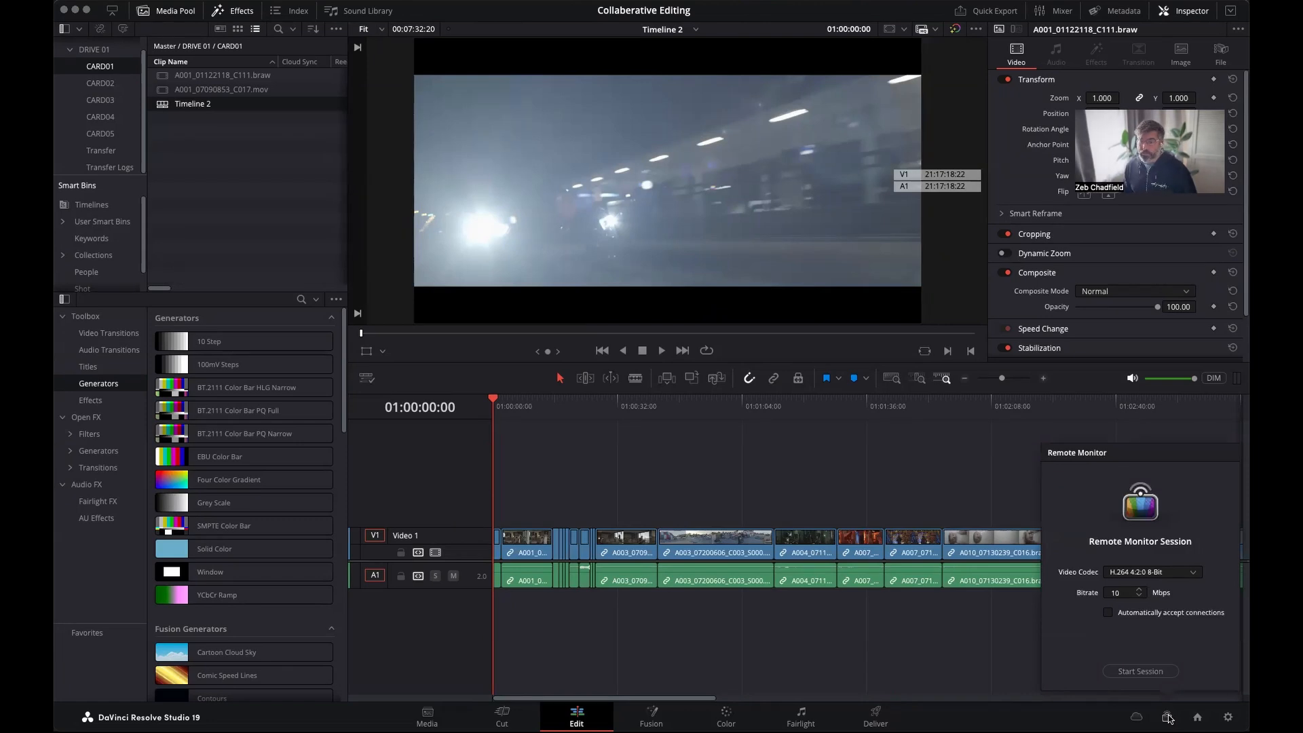
click(1118, 594)
text(5)
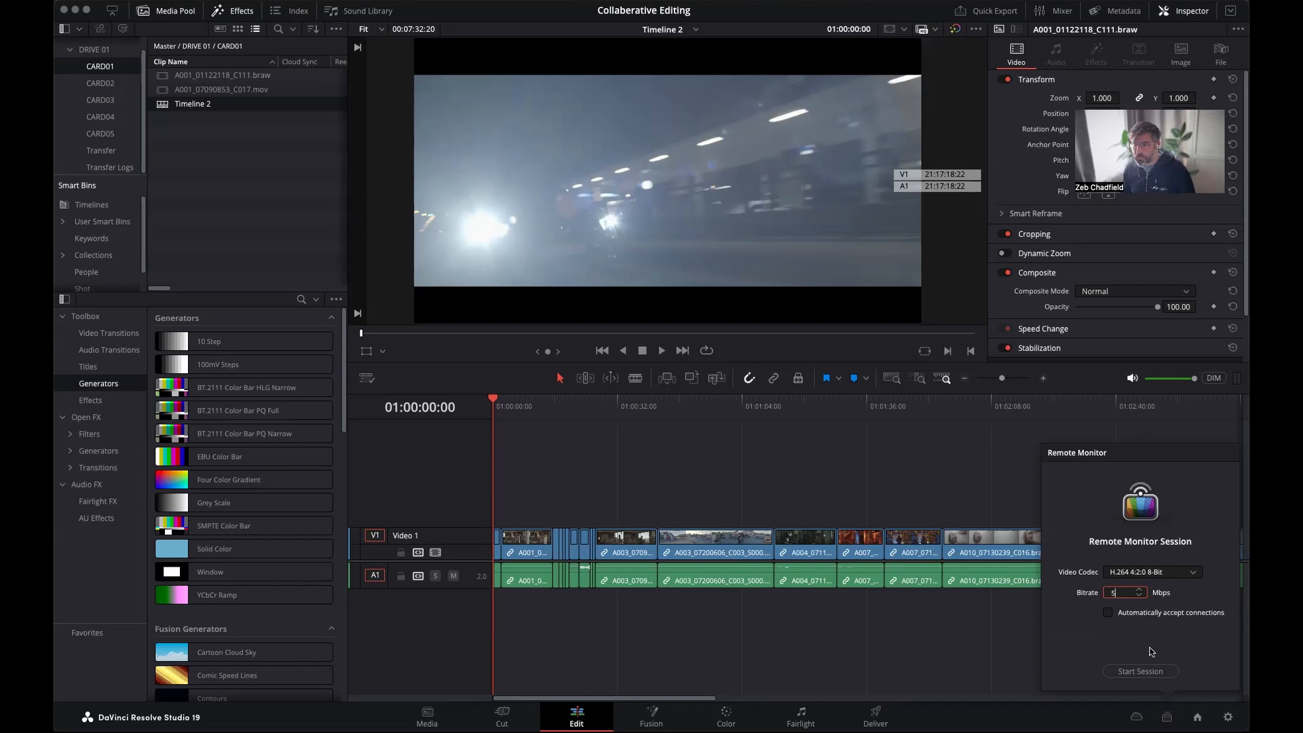
click(1140, 673)
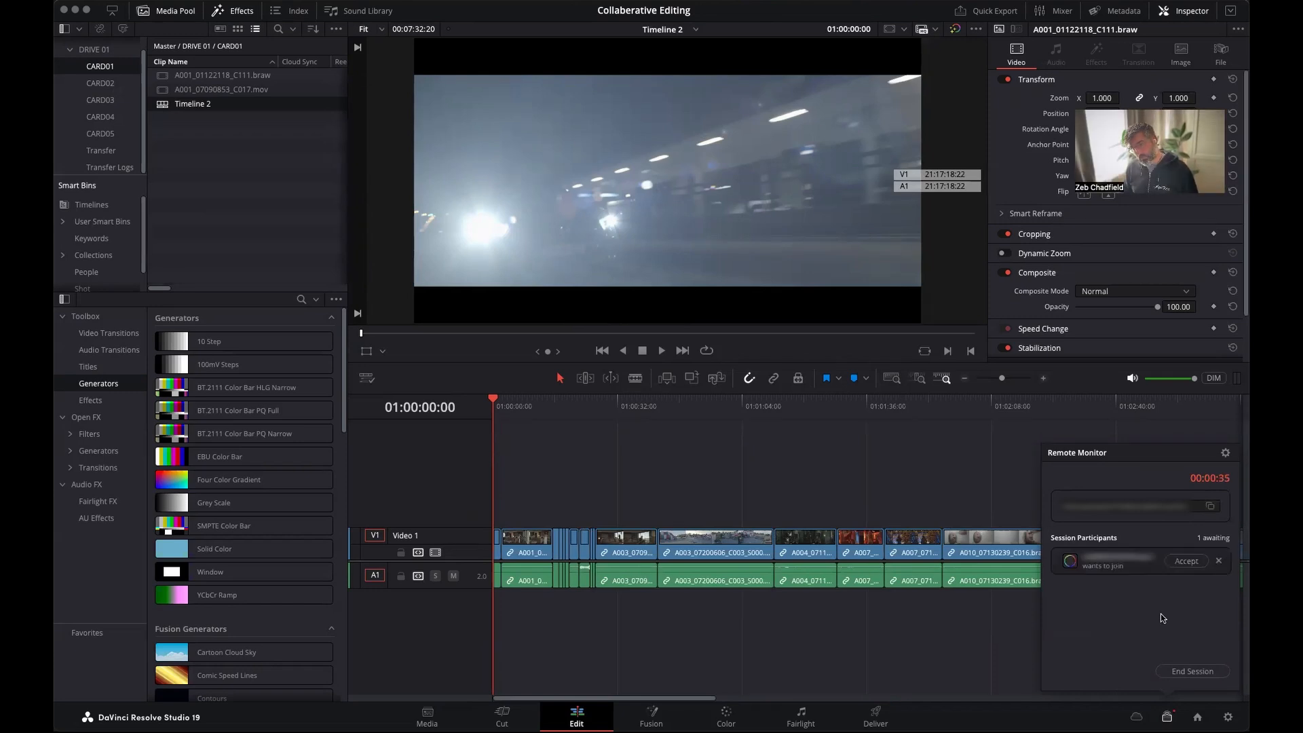
click(1183, 563)
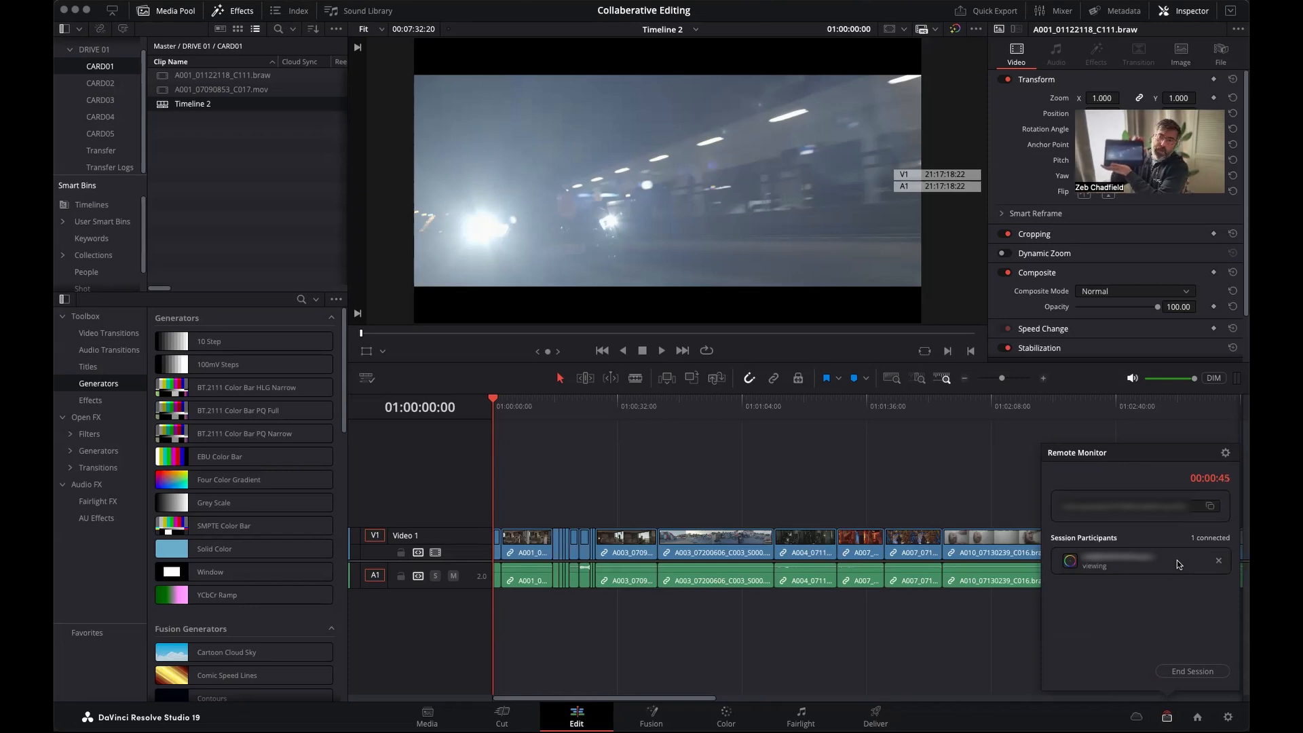
Play Timeline 2 for a few seconds from about 01:00:51:24 to check the remote stream, and stop playback.
mouse_move(675, 406)
mouse_down()
mouse_move(755, 411)
mouse_move(694, 405)
mouse_up()
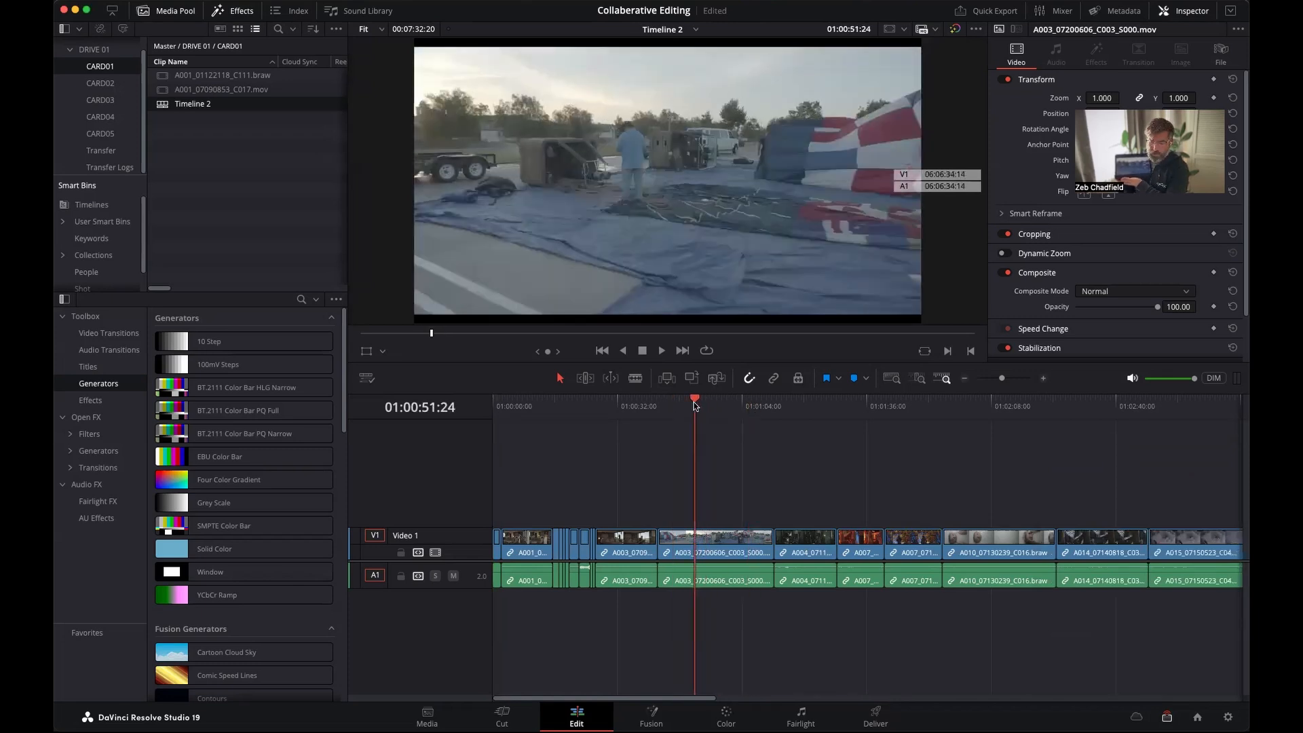
key(space)
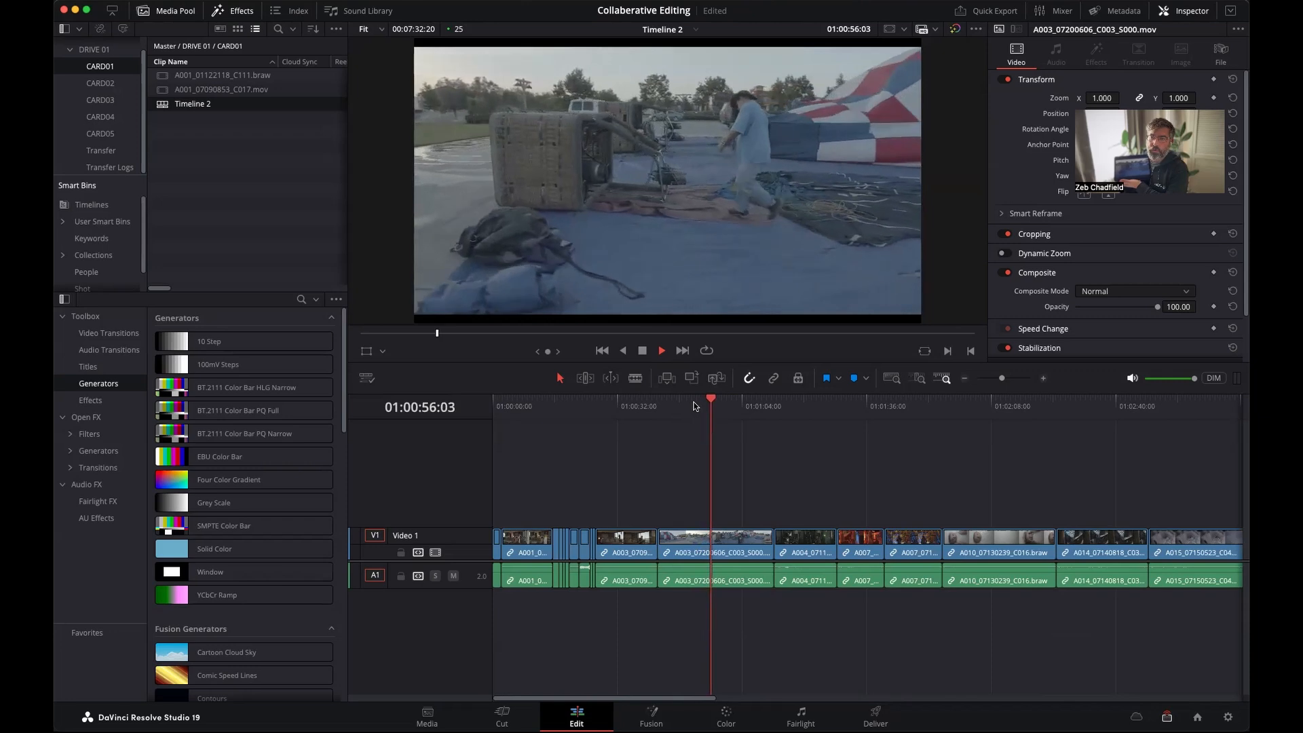
key(space)
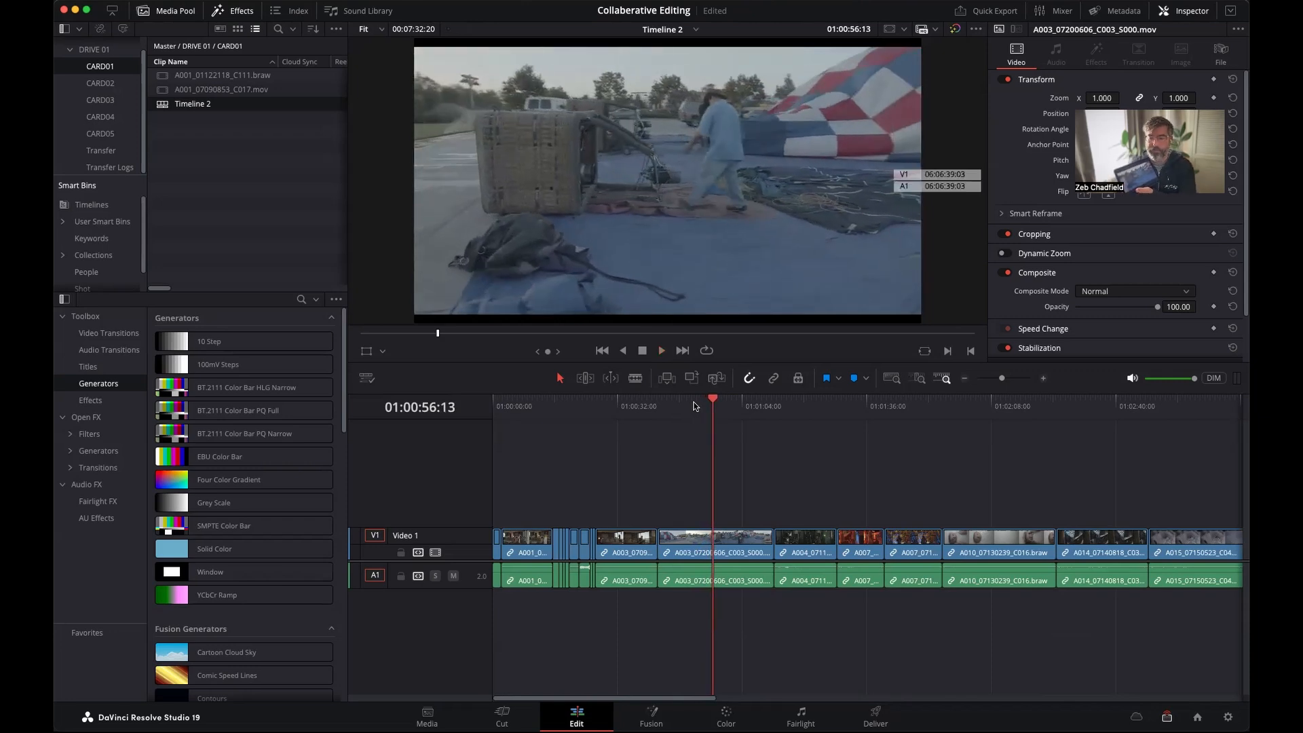